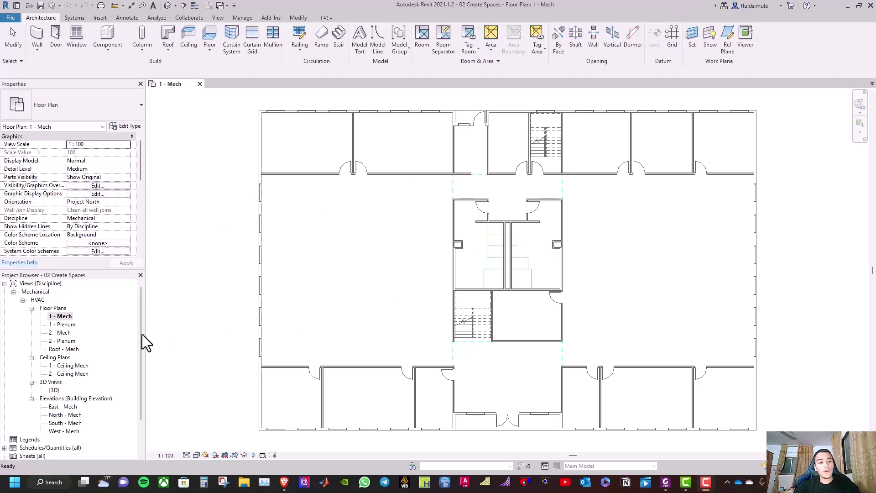
# - Duplicate the 1 - Mech floor plan and rename the copy 1 - Space
pyautogui.rightClick(64, 318)
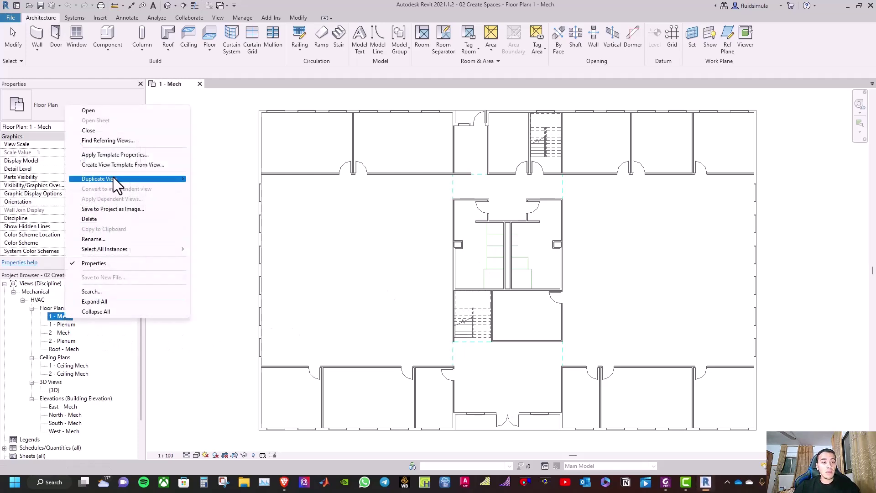
pyautogui.moveTo(156, 180)
pyautogui.click(220, 179)
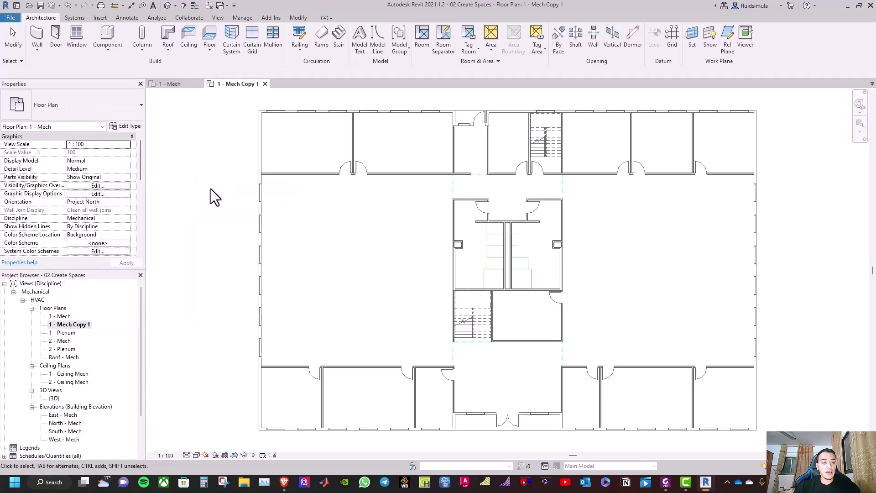
pyautogui.rightClick(73, 324)
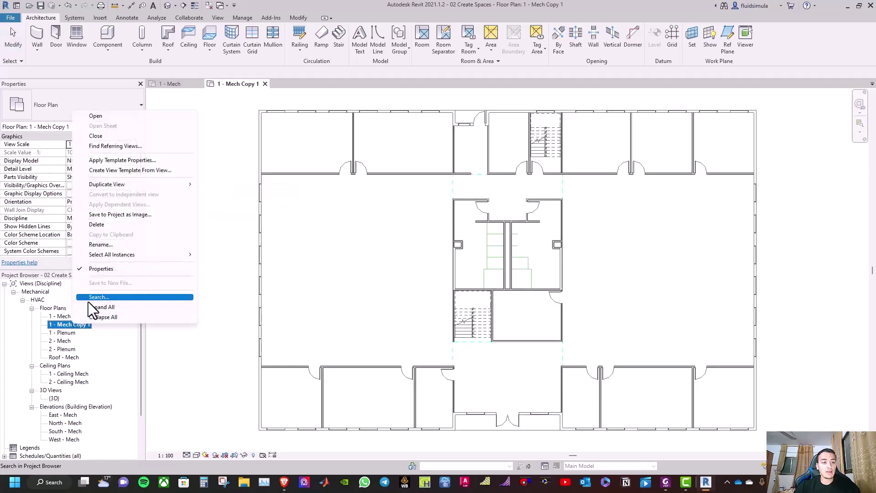
pyautogui.click(109, 247)
pyautogui.moveTo(90, 324); pyautogui.dragTo(60, 327)
pyautogui.write('Space')
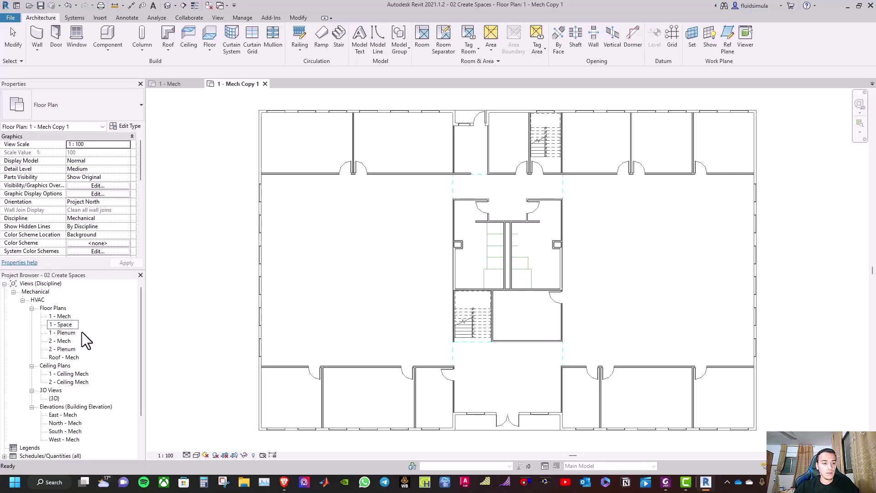
pyautogui.press('Return')
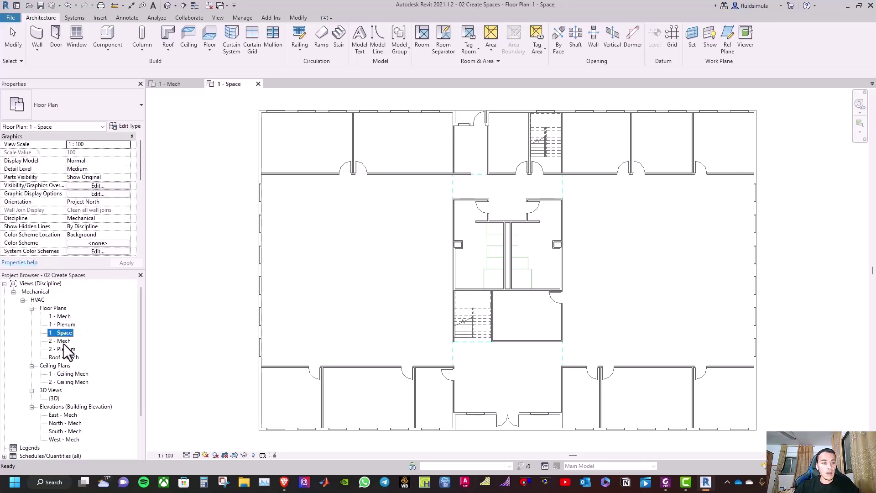
# - Duplicate the 2 - Mech floor plan and rename the copy 2 - Space
pyautogui.rightClick(64, 342)
pyautogui.moveTo(119, 204)
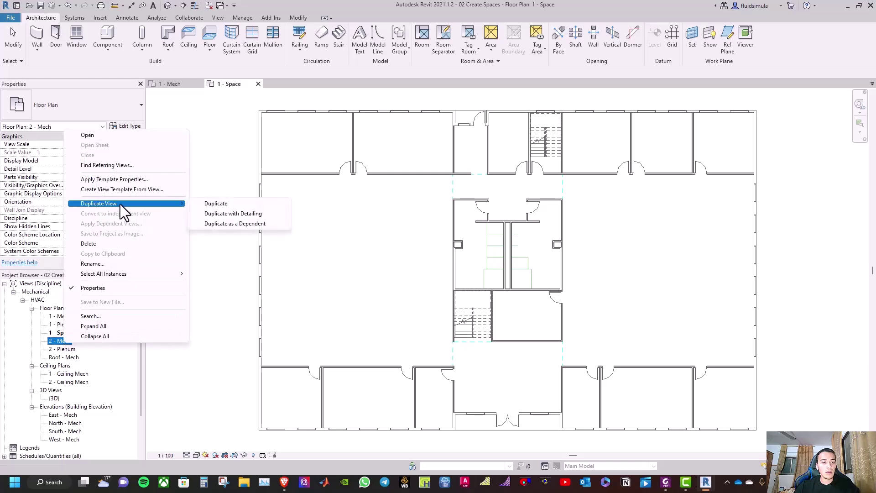
pyautogui.click(205, 203)
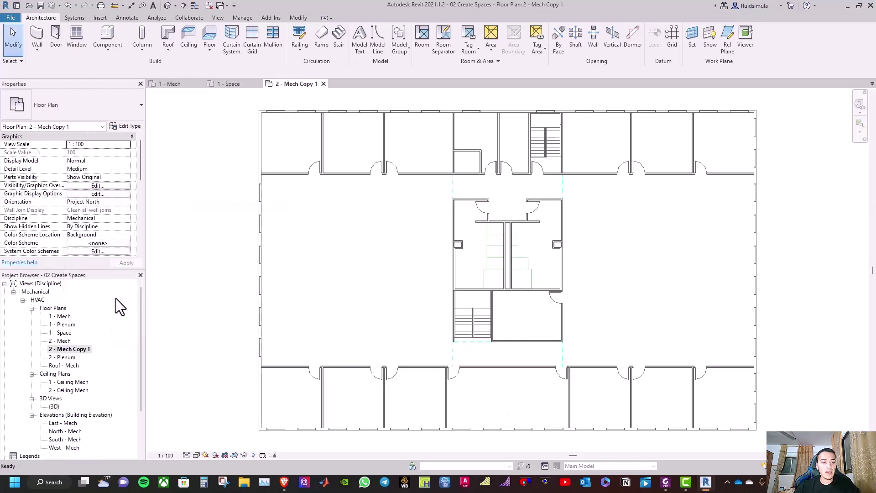
pyautogui.rightClick(75, 351)
pyautogui.click(95, 270)
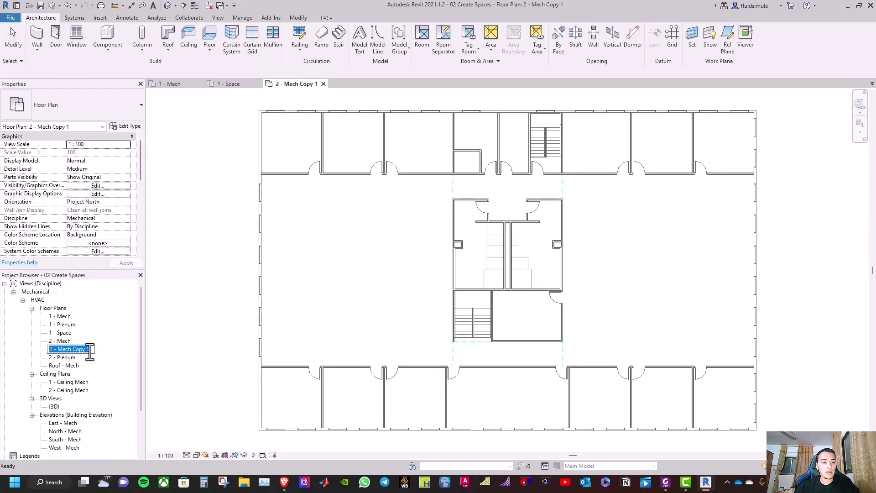
pyautogui.moveTo(90, 351); pyautogui.dragTo(55, 350)
pyautogui.write('S')
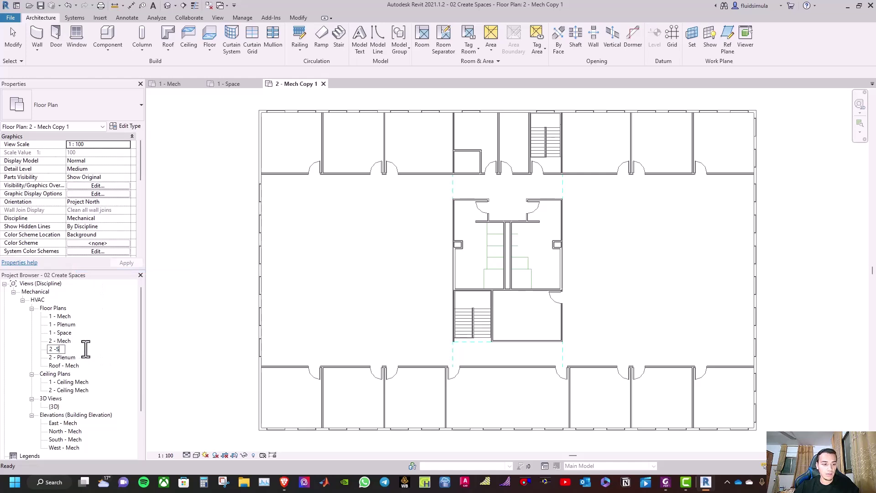
pyautogui.write('pace')
pyautogui.click(56, 349)
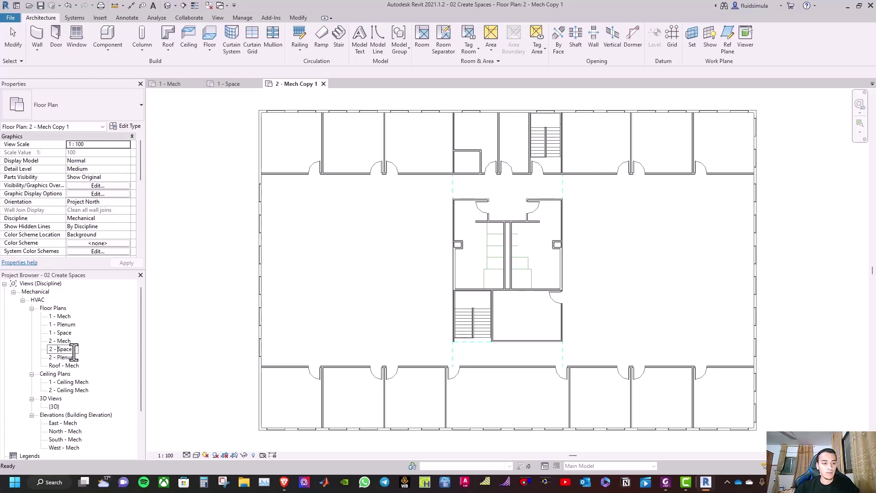
pyautogui.press('Return')
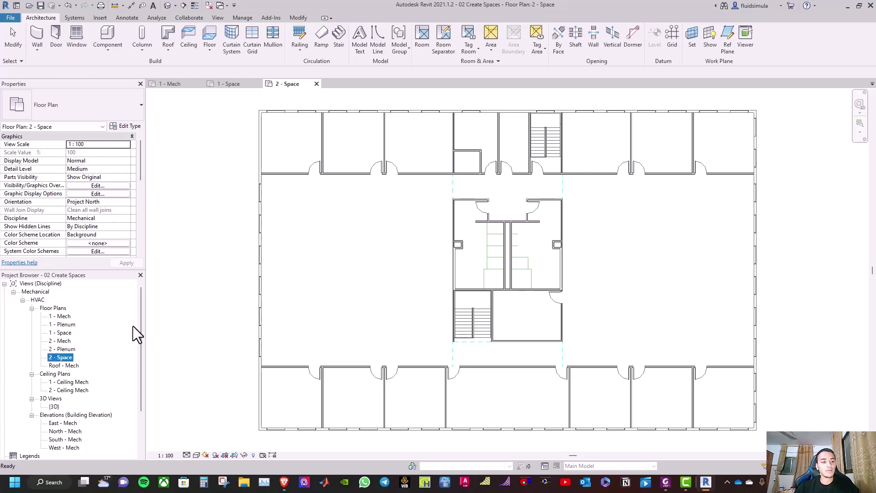
# - Enable Room Bounding in the type properties of the linked c Office Building.rvt
pyautogui.scroll(-3, 73, 206)
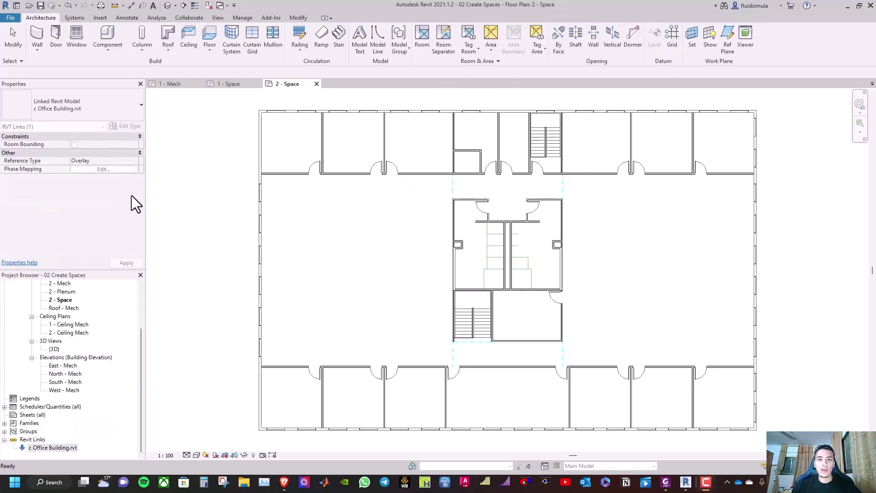
pyautogui.rightClick(44, 450)
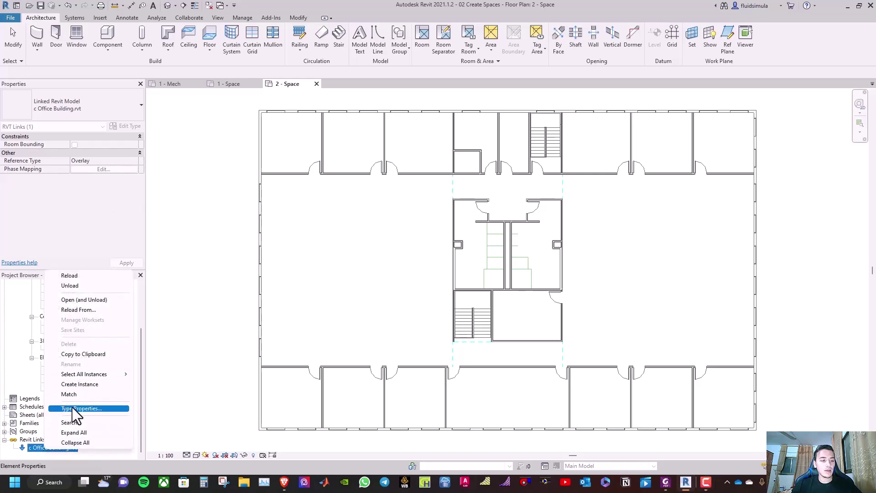
pyautogui.click(72, 407)
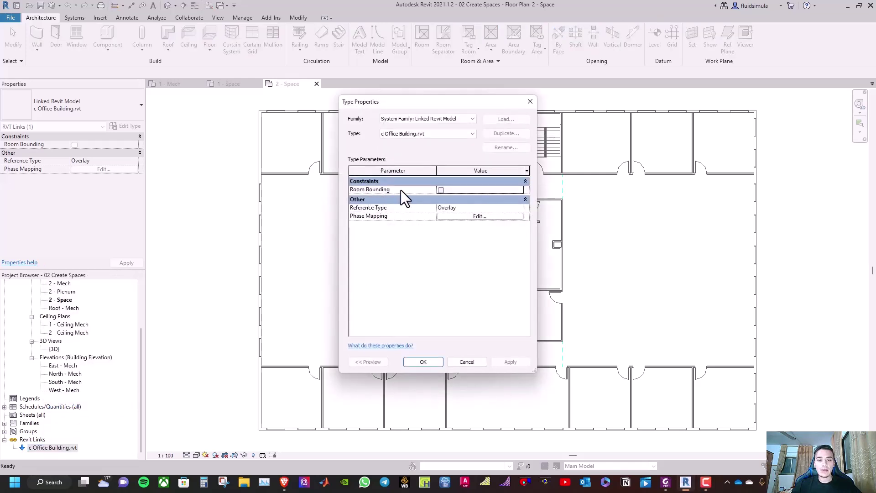
pyautogui.click(440, 190)
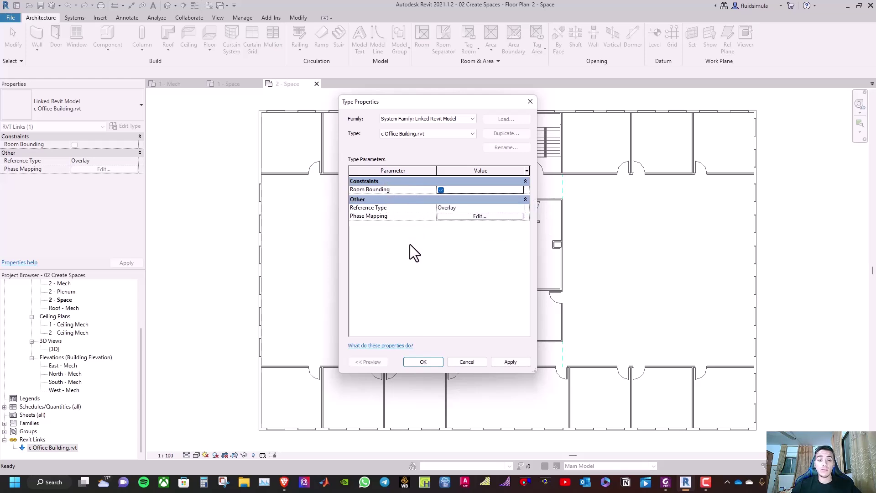
pyautogui.click(423, 361)
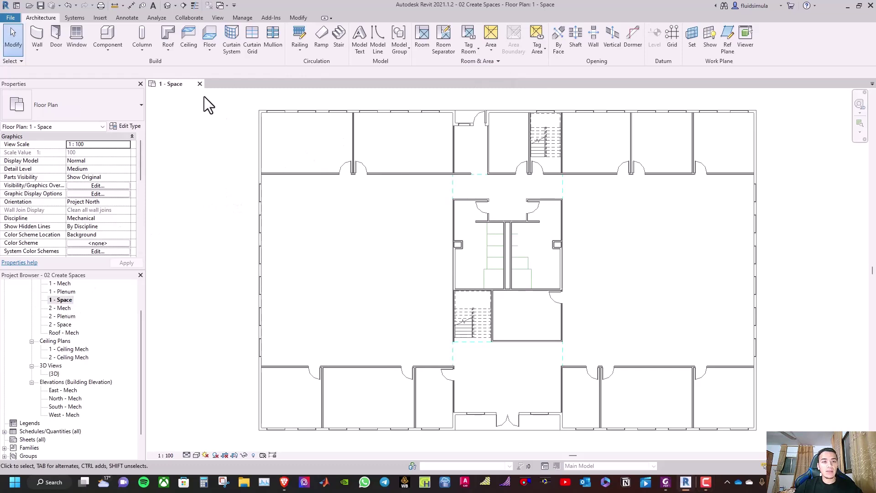
# - Set the 1 - Space plan to Coarse detail and start the Analyze Space tool
pyautogui.click(186, 455)
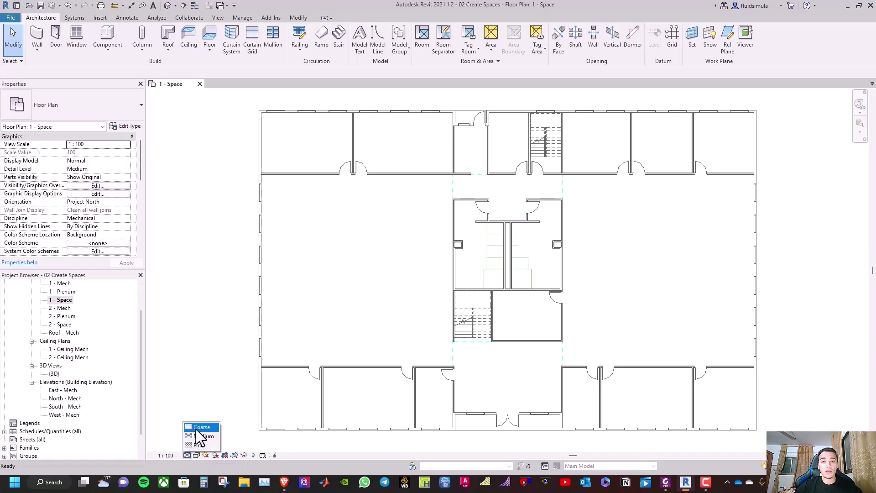
pyautogui.click(195, 428)
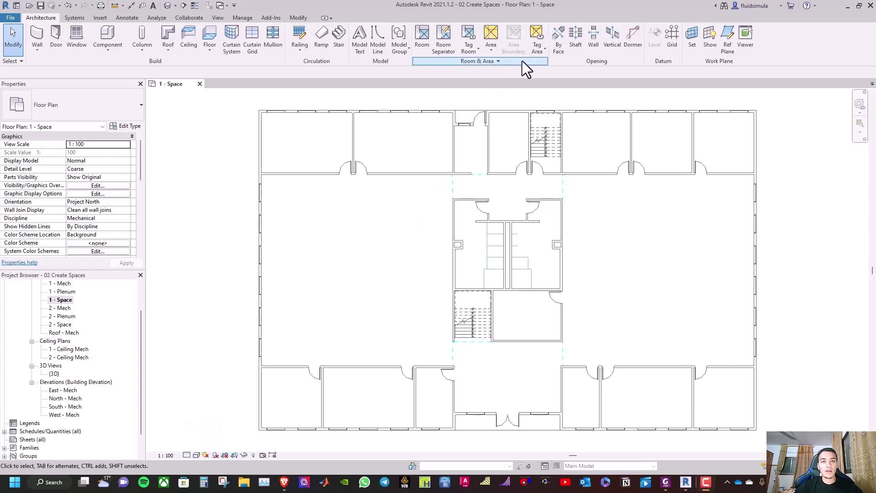
pyautogui.click(156, 18)
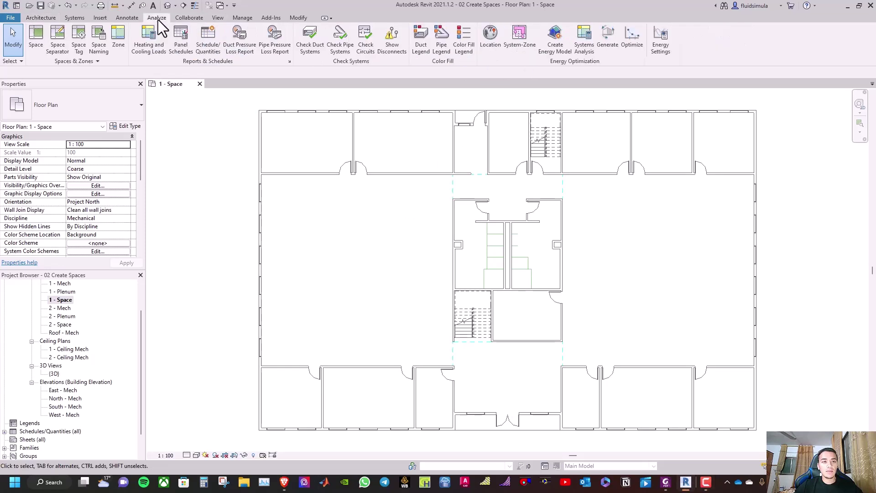
pyautogui.click(36, 36)
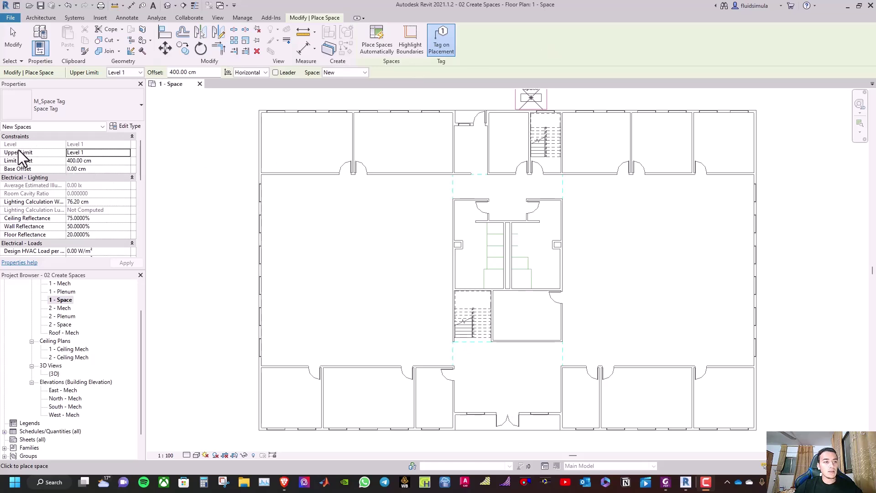
# - Set the new spaces' upper limit to Ceiling 1 with a 0 cm limit offset
pyautogui.click(116, 154)
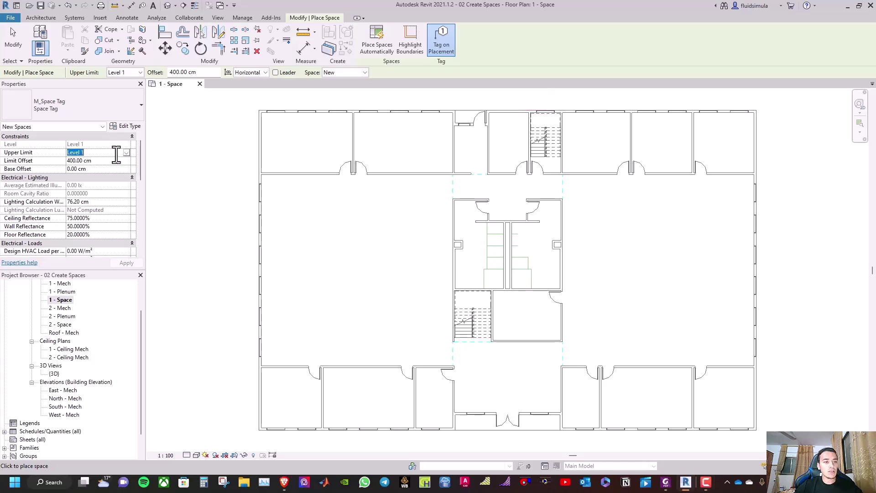
pyautogui.click(127, 152)
pyautogui.click(108, 166)
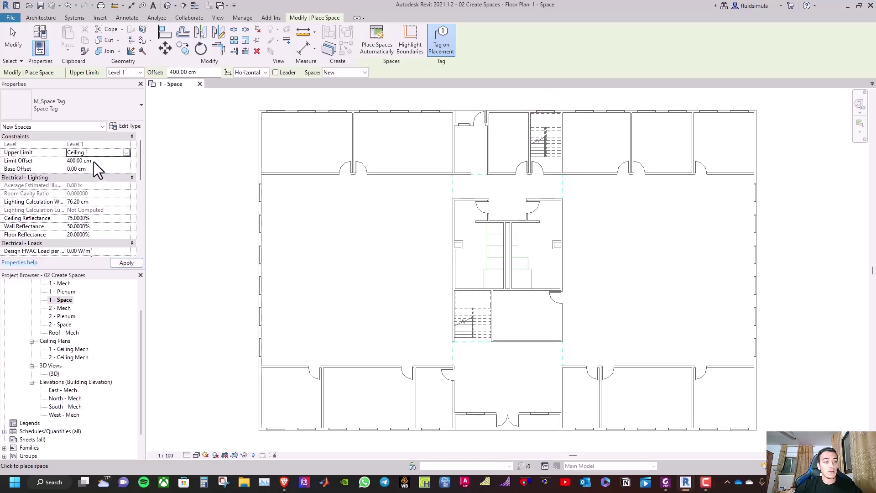
pyautogui.doubleClick(76, 160)
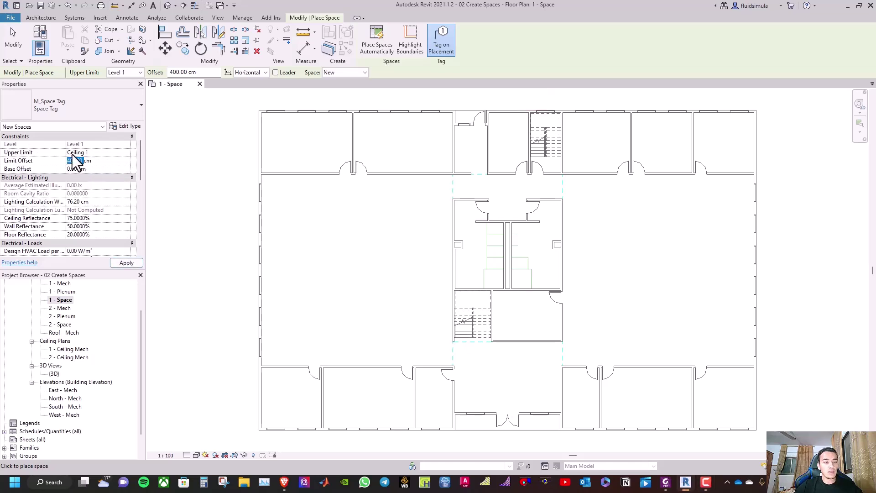
pyautogui.write('0')
pyautogui.click(94, 169)
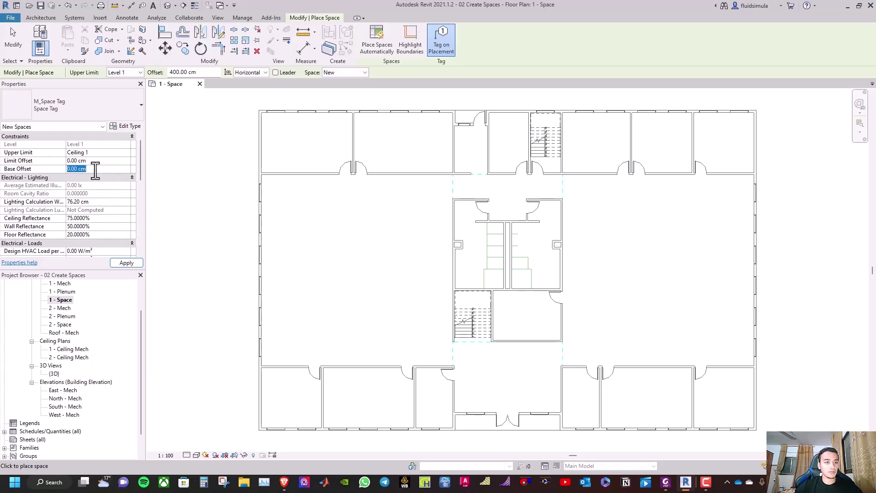
# - Select the Space Type value in Properties for the new spaces
pyautogui.scroll(-5, 69, 198)
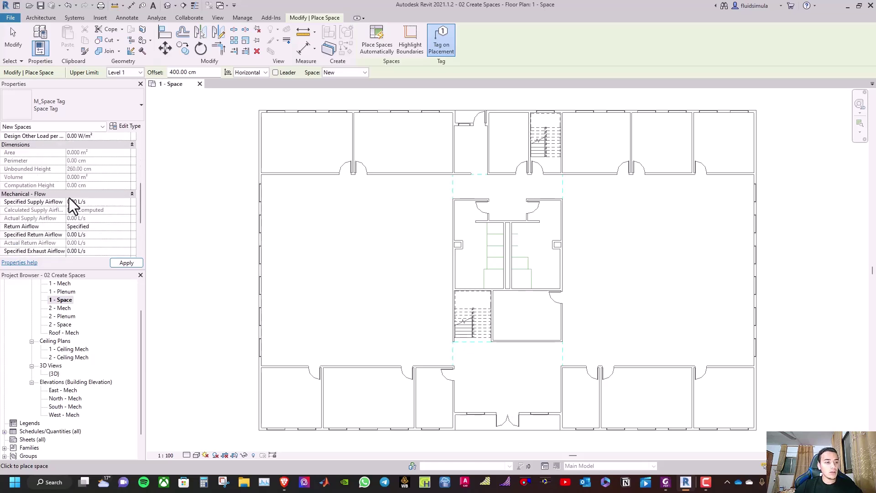
pyautogui.scroll(-5, 69, 198)
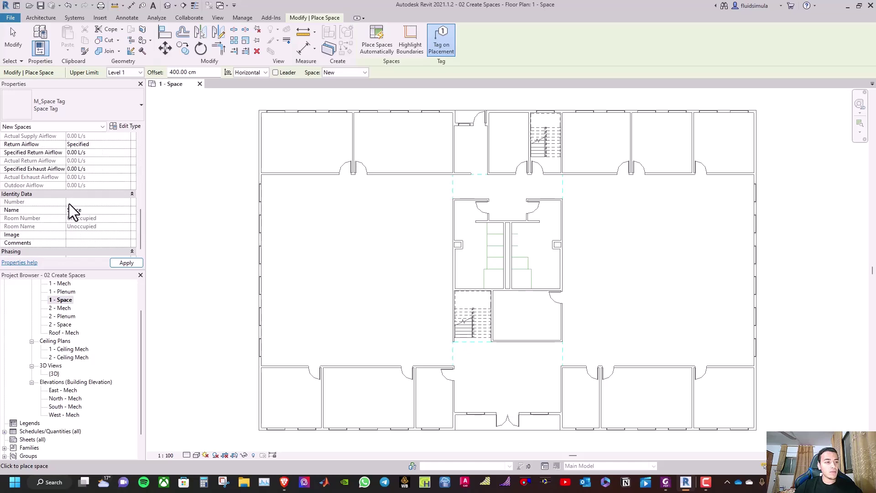
pyautogui.scroll(-8, 69, 204)
pyautogui.scroll(6, 71, 204)
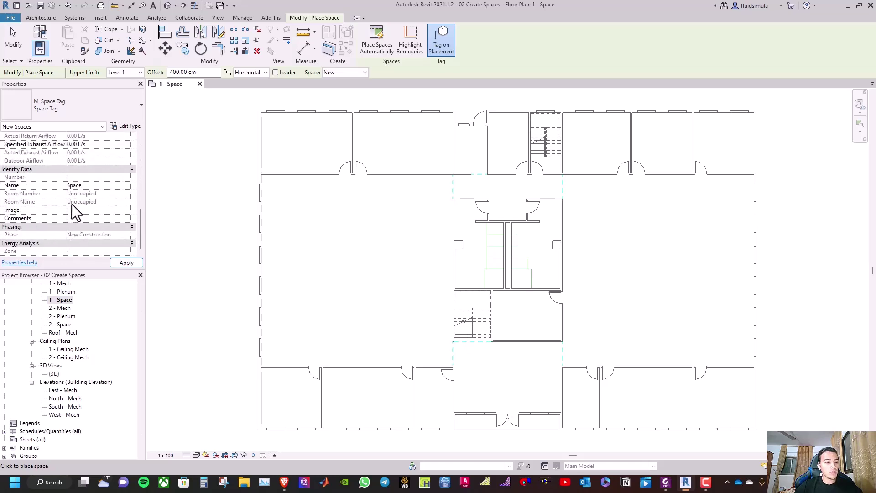
pyautogui.scroll(8, 73, 204)
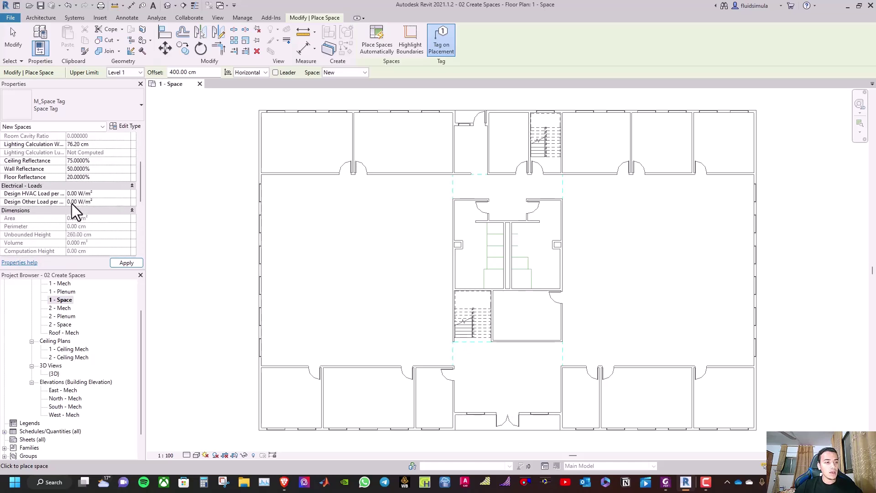
pyautogui.scroll(3, 72, 204)
pyautogui.scroll(-3, 73, 204)
pyautogui.scroll(1, 72, 205)
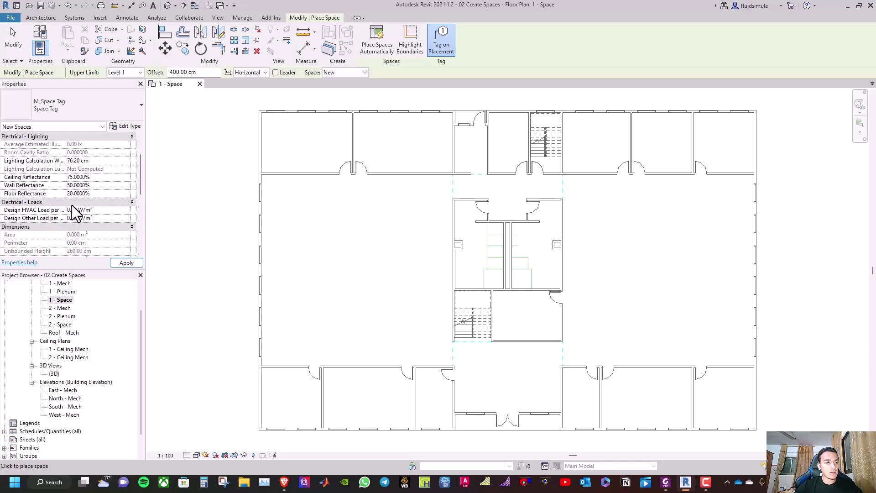
pyautogui.scroll(-8, 72, 204)
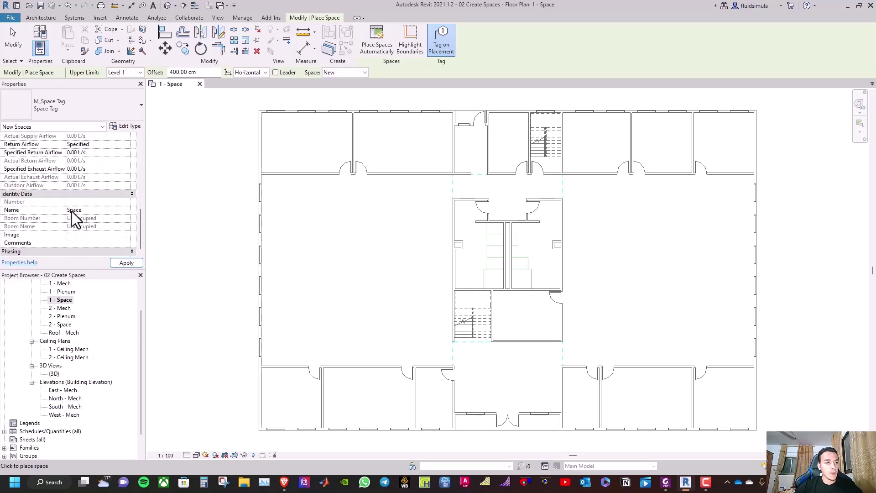
pyautogui.scroll(-4, 72, 212)
pyautogui.scroll(-1, 72, 211)
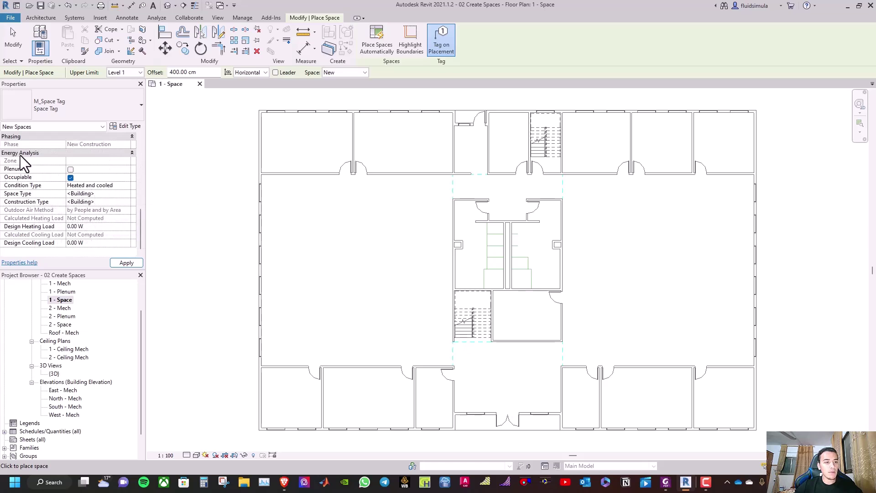
pyautogui.click(121, 194)
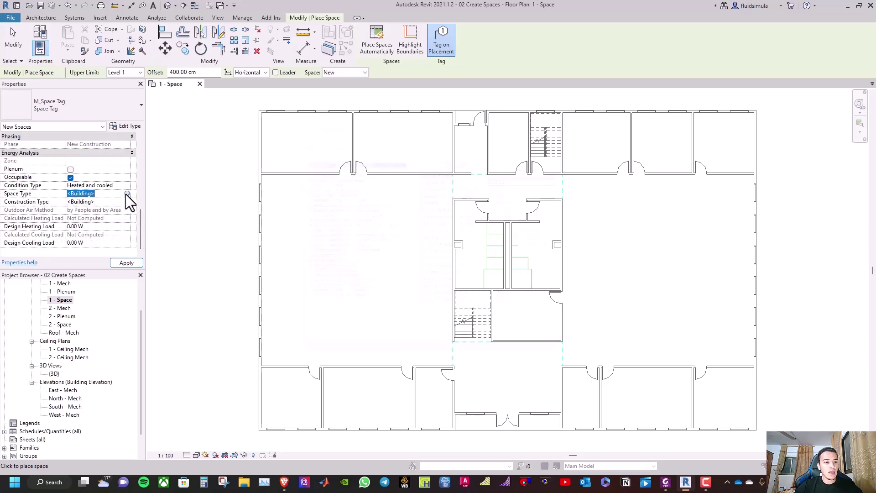
# - Choose Office - Enclosed as the space type for new spaces
pyautogui.click(129, 194)
pyautogui.scroll(-8, 344, 218)
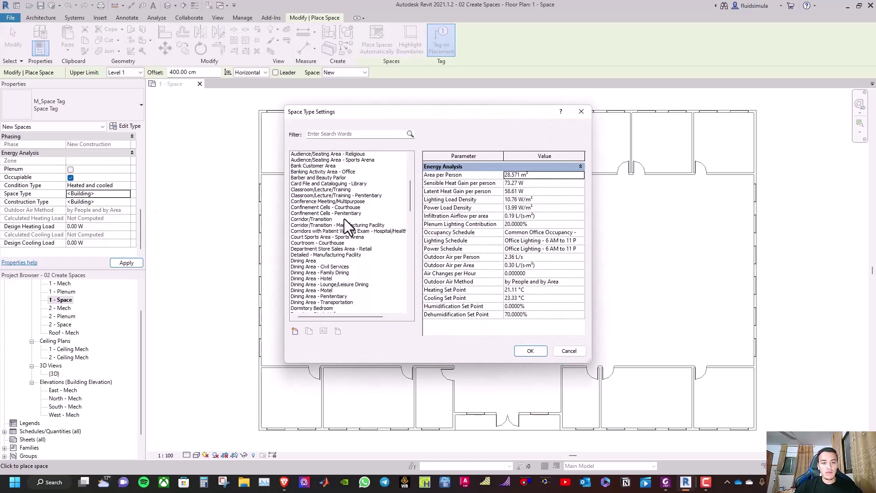
pyautogui.scroll(-8, 341, 227)
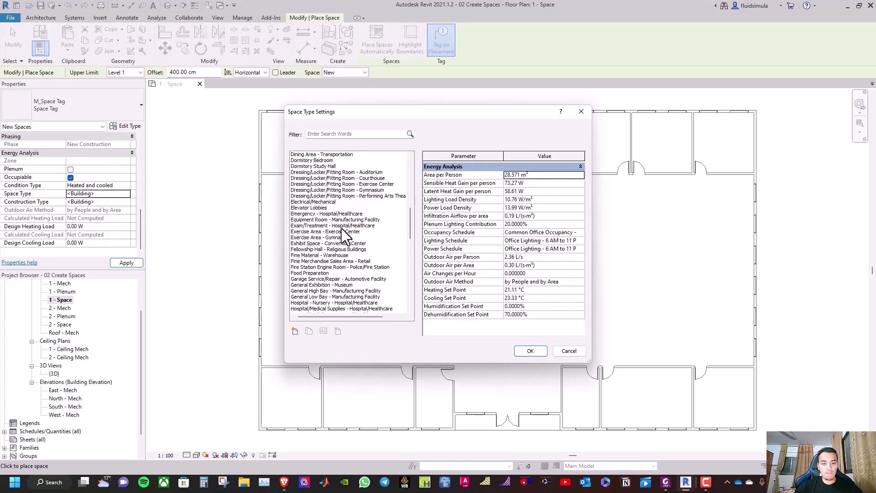
pyautogui.scroll(-8, 341, 230)
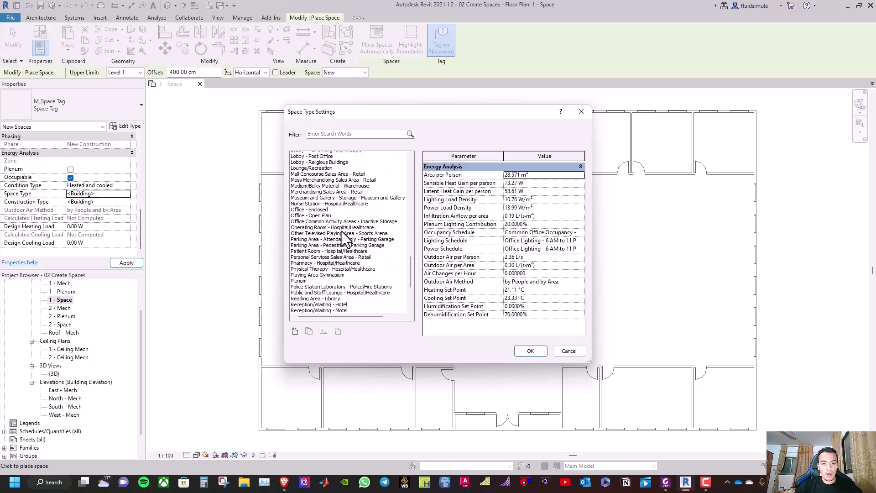
pyautogui.click(319, 190)
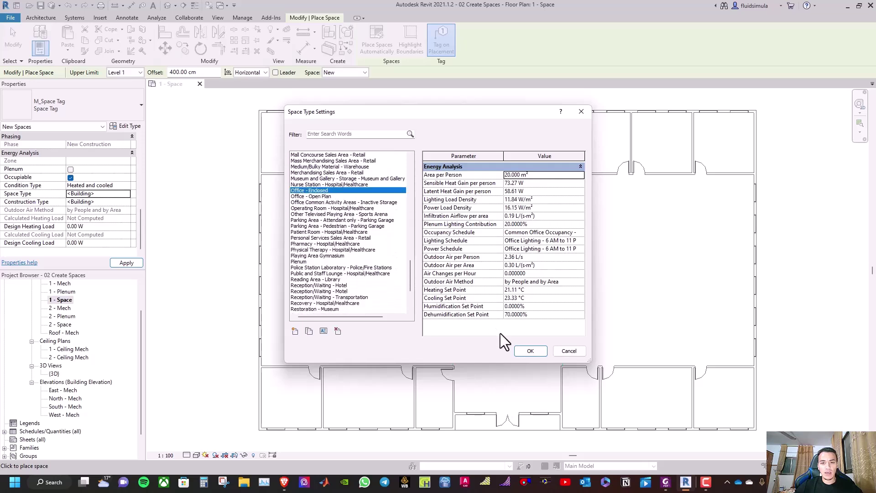
pyautogui.click(525, 350)
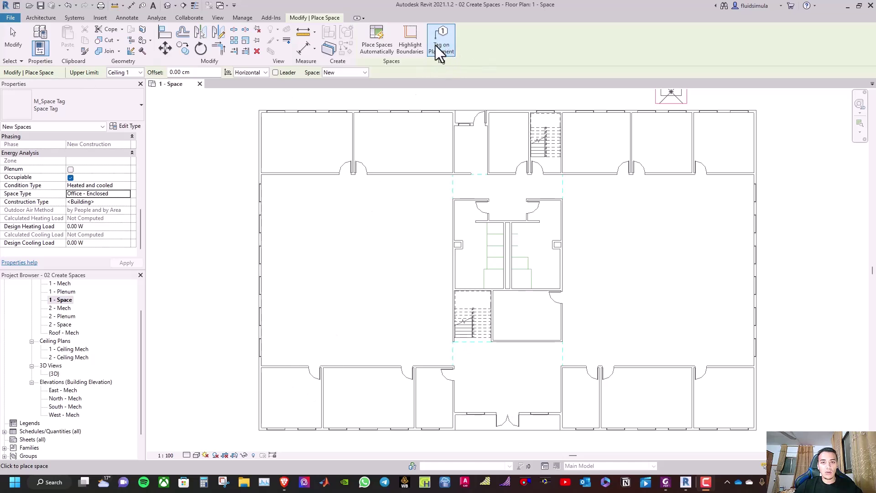
# - Place spaces in the three adjacent rooms along the bottom-left of the Level 1 plan
pyautogui.click(294, 398)
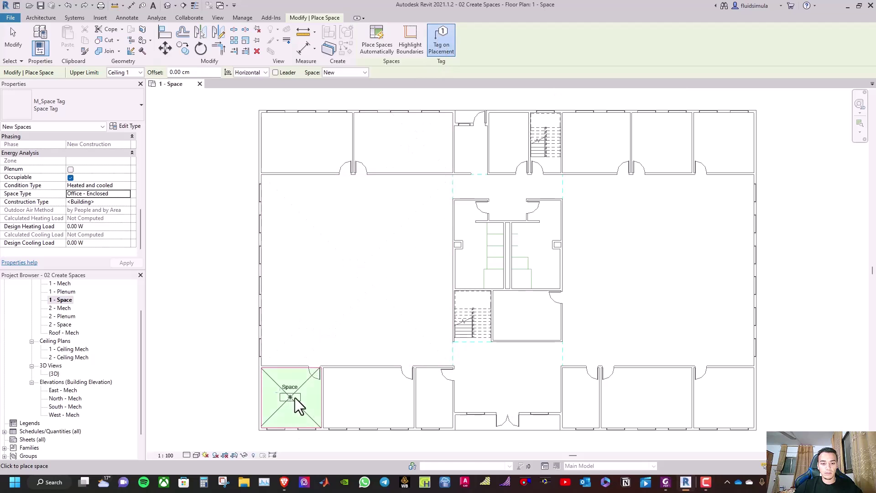
pyautogui.click(366, 402)
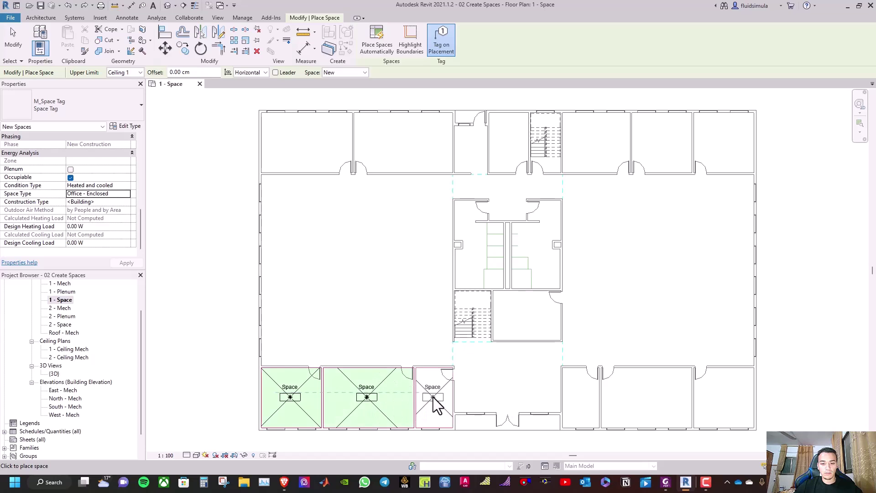
pyautogui.click(433, 397)
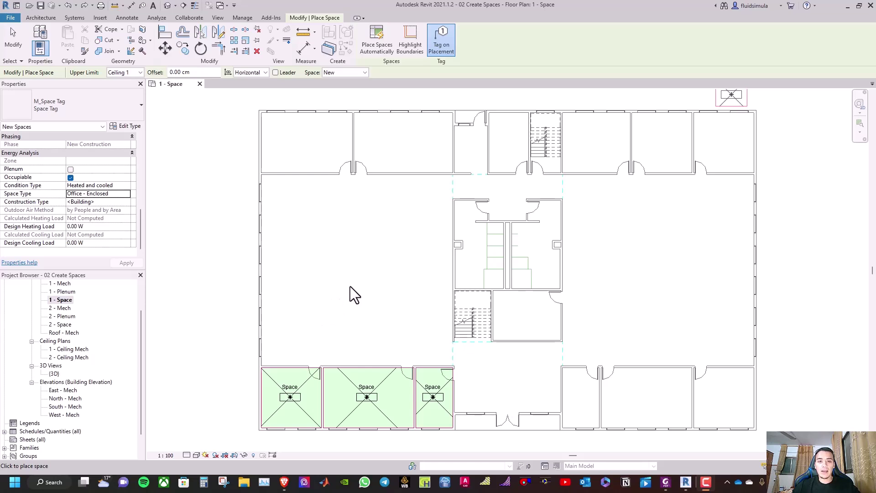
# - Automatically place spaces in all remaining rooms, then end the Space command
pyautogui.click(379, 50)
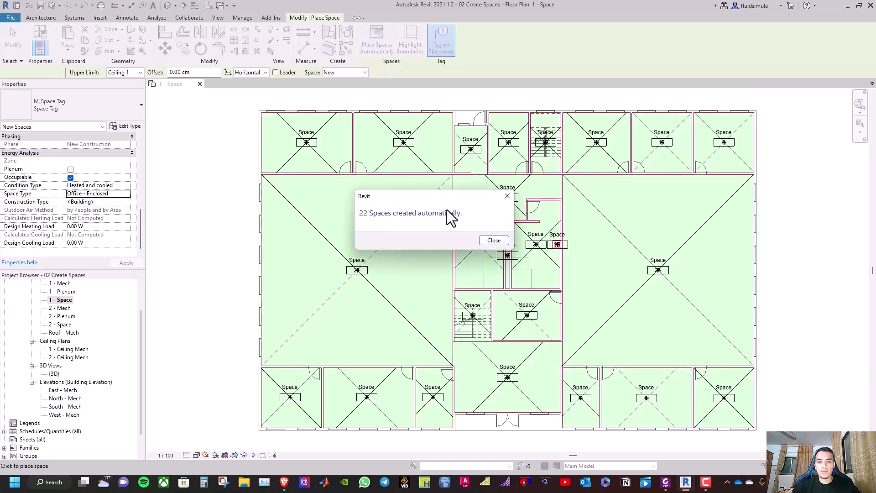
pyautogui.click(492, 241)
pyautogui.press('Escape')
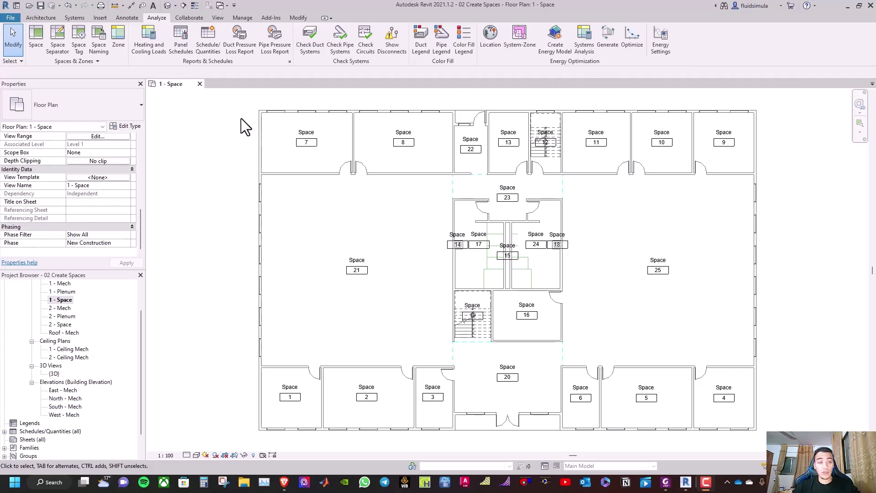
# - Run Space Naming to copy room names and numbers onto the spaces
pyautogui.click(101, 40)
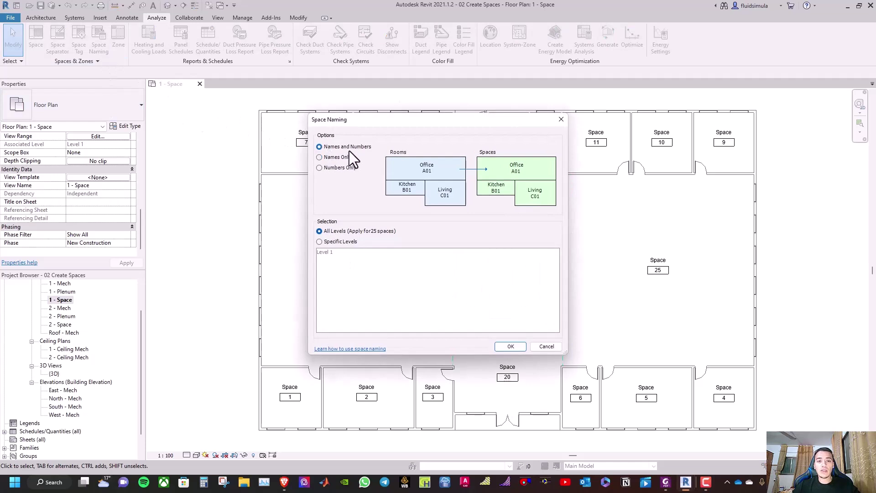
pyautogui.click(507, 347)
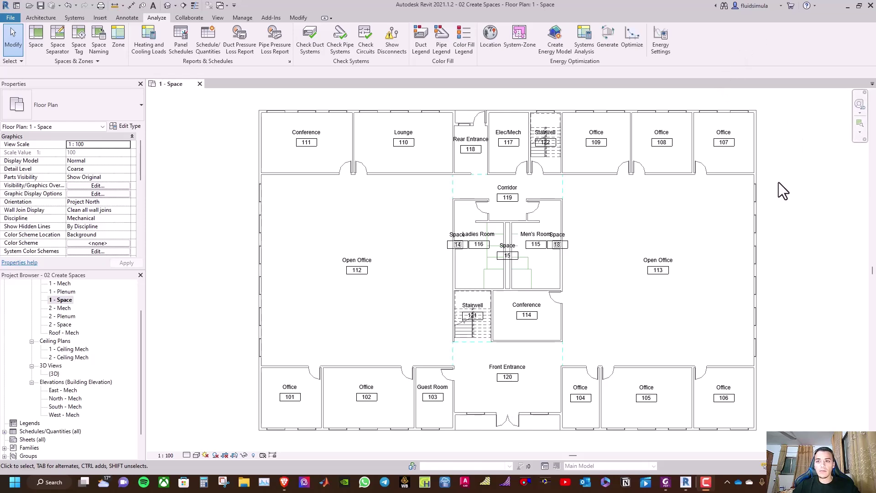
# - Turn on the Spaces Interior and Reference subcategories in Visibility/Graphics (VG)
pyautogui.press('v')
pyautogui.press('g')
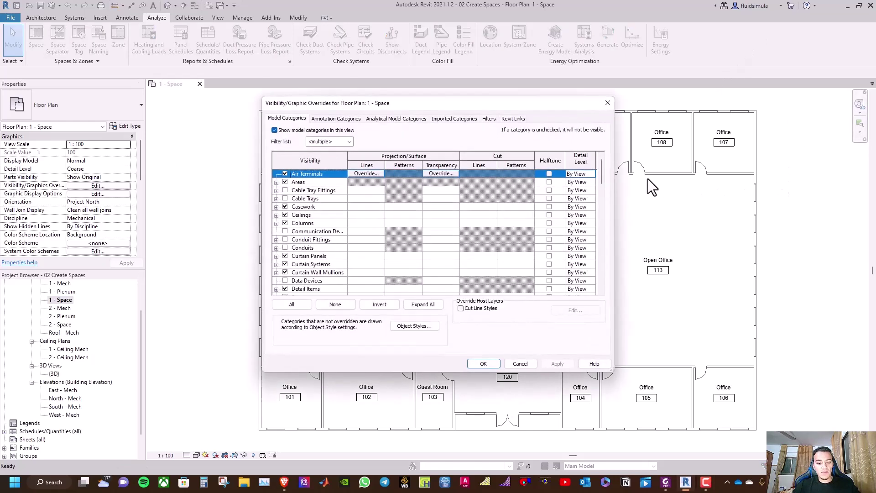
pyautogui.scroll(-1, 276, 222)
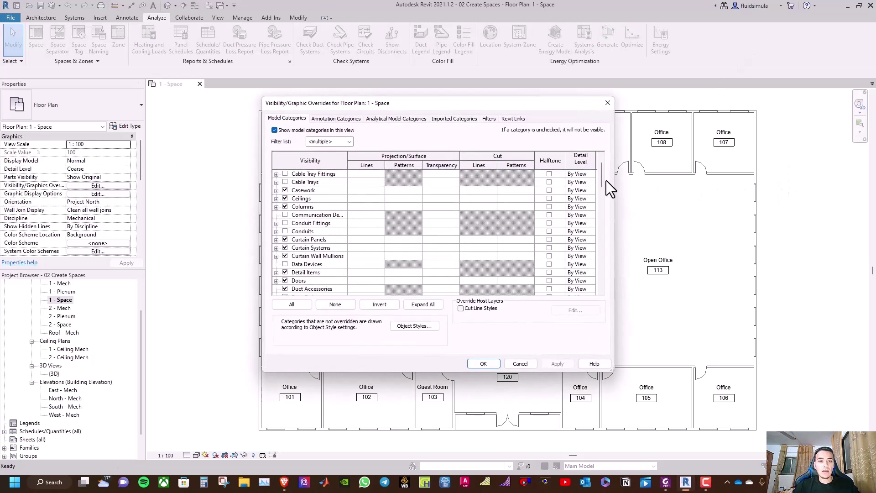
pyautogui.moveTo(603, 182); pyautogui.dragTo(608, 263)
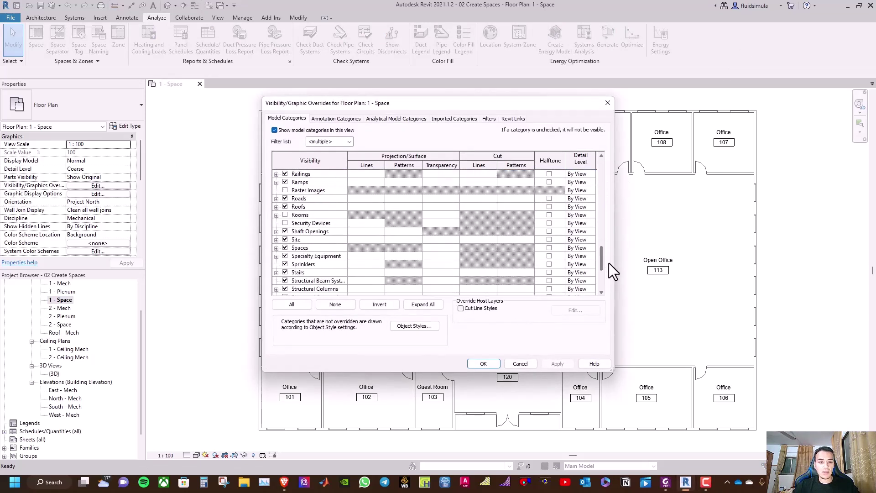
pyautogui.click(276, 247)
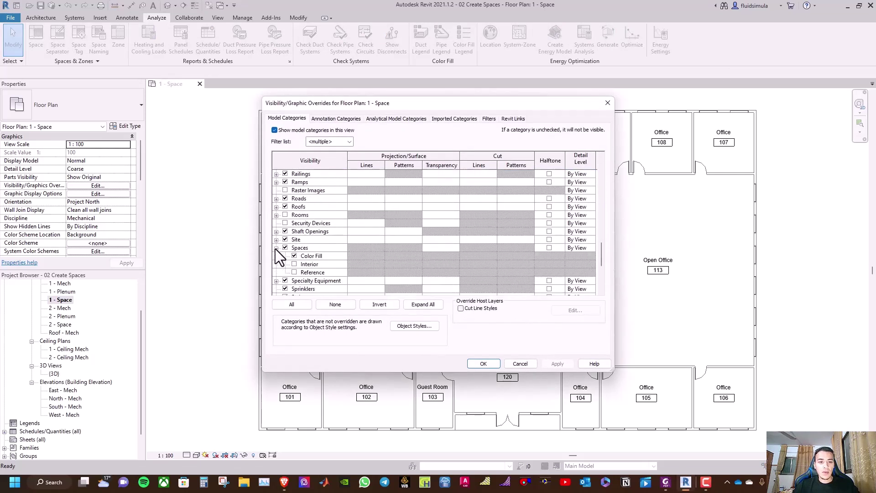
pyautogui.click(294, 263)
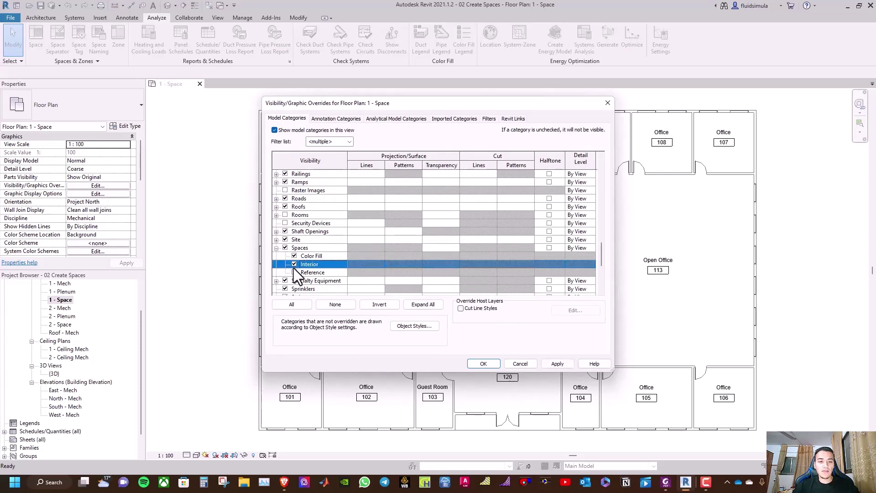
pyautogui.click(294, 272)
pyautogui.click(482, 364)
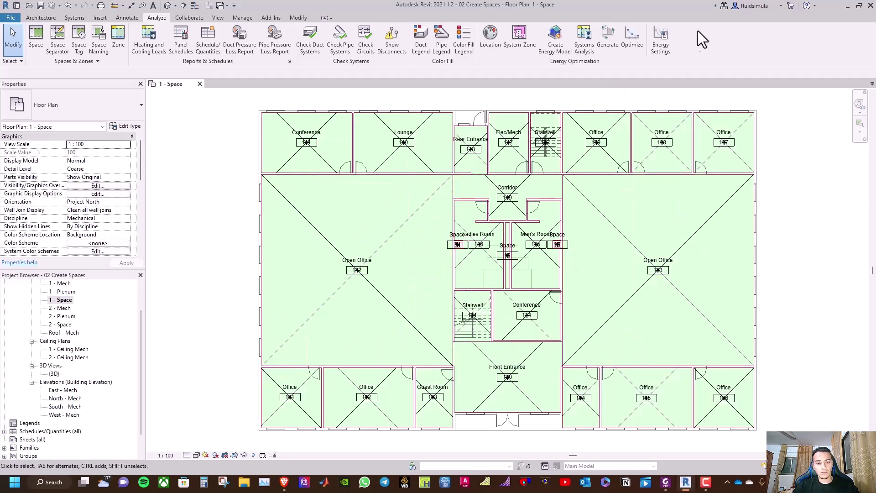
# - Move space tag 14 out to the left with a leader
pyautogui.scroll(2, 458, 247)
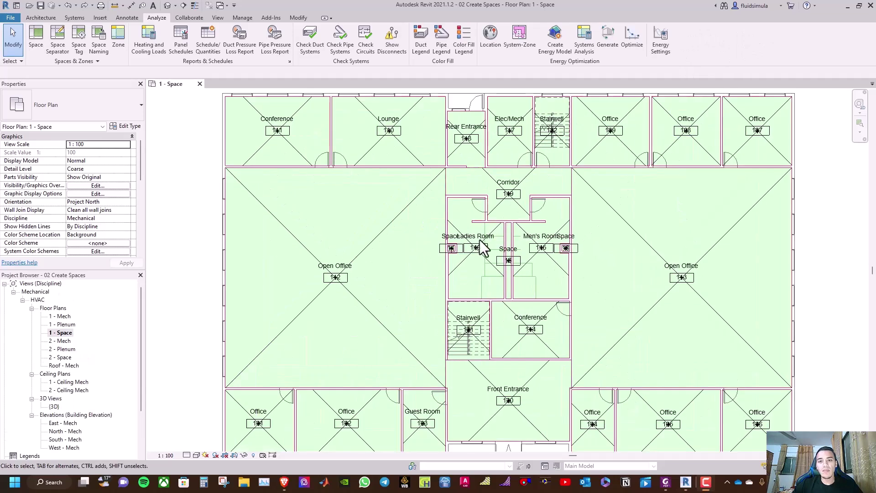
pyautogui.scroll(1, 449, 248)
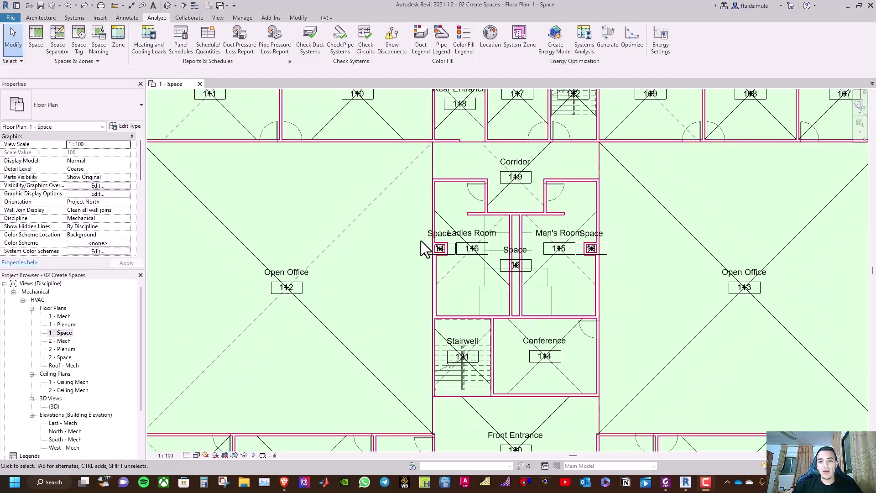
pyautogui.scroll(-1, 456, 246)
pyautogui.scroll(1, 454, 249)
pyautogui.scroll(1, 440, 251)
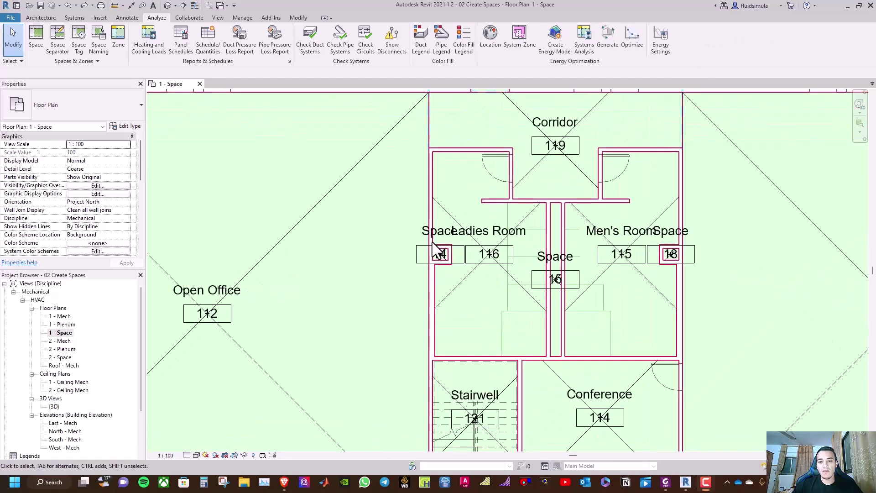
pyautogui.scroll(-1, 427, 252)
pyautogui.scroll(-1, 427, 253)
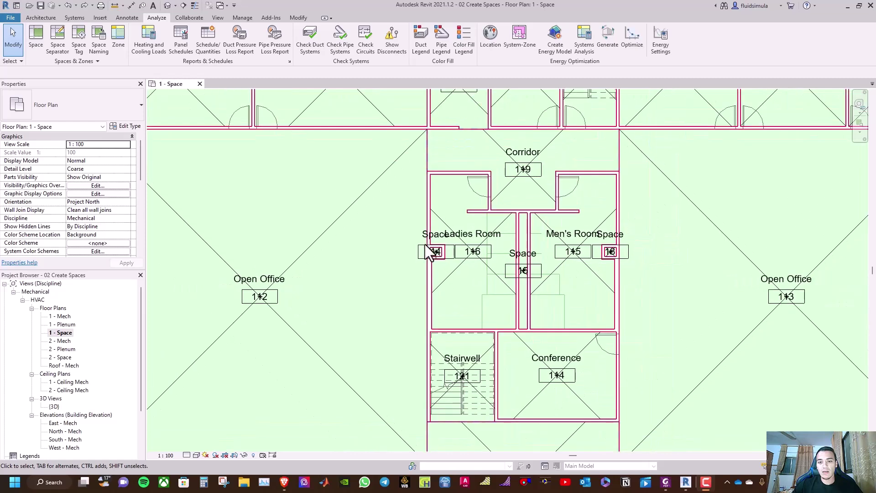
pyautogui.scroll(1, 437, 261)
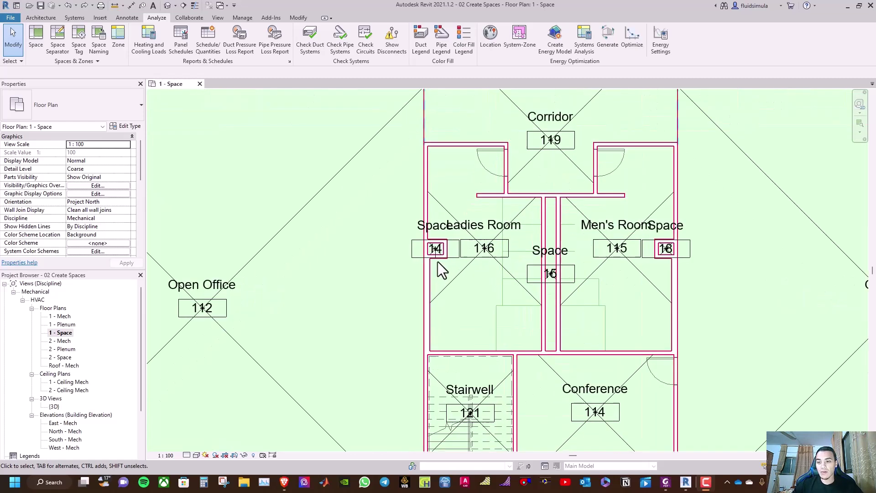
pyautogui.scroll(1, 437, 254)
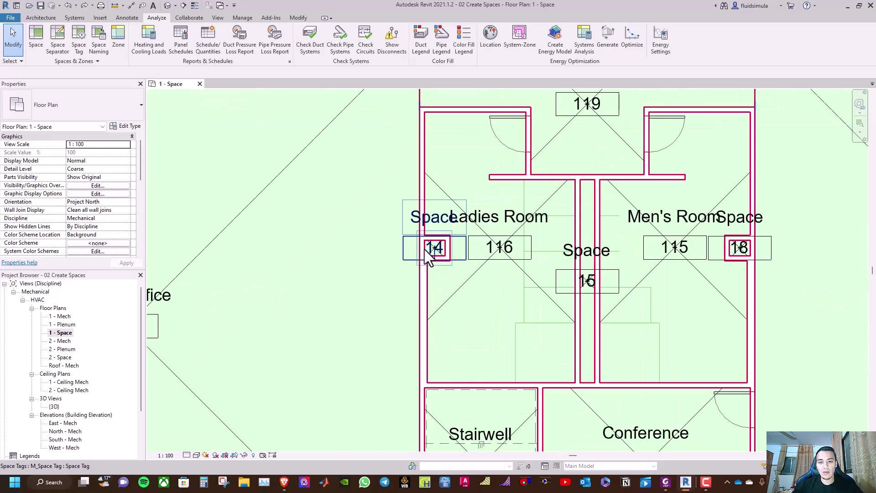
pyautogui.scroll(1, 428, 256)
pyautogui.click(440, 266)
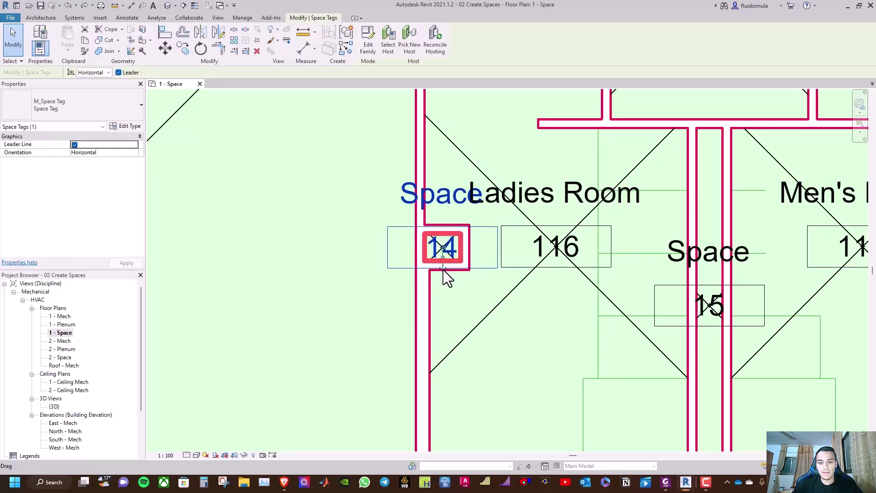
pyautogui.moveTo(442, 273); pyautogui.dragTo(241, 218)
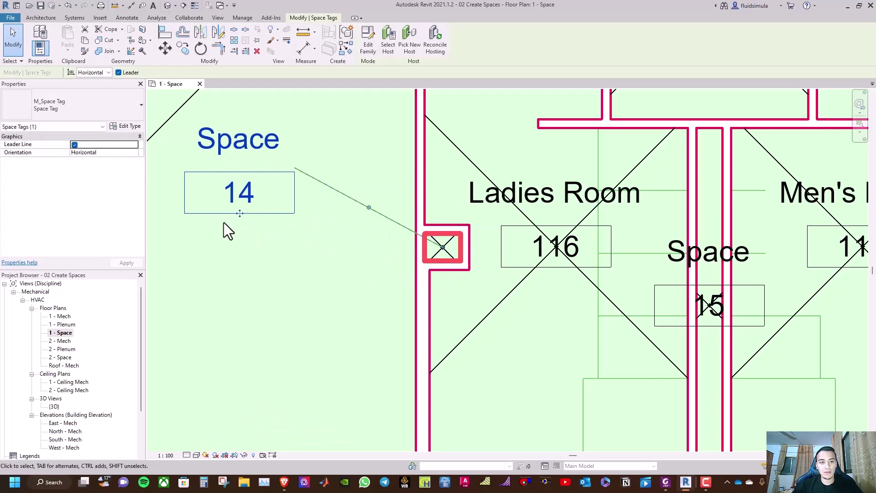
pyautogui.scroll(-1, 415, 229)
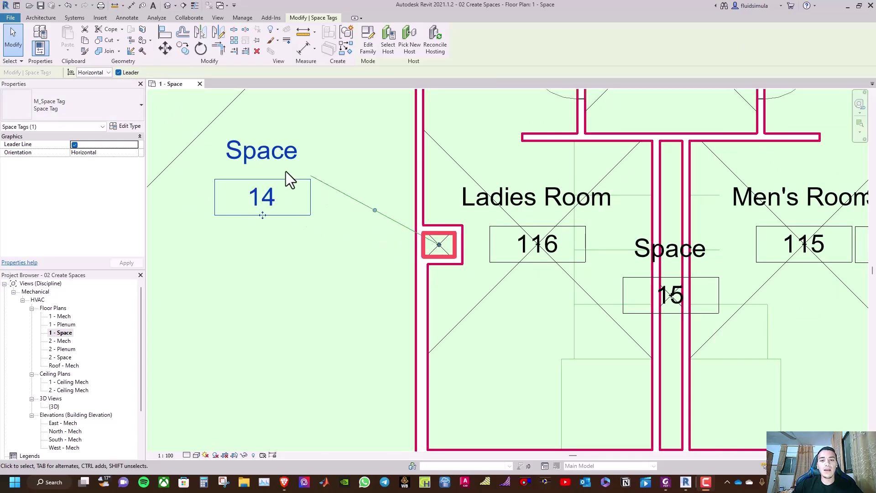
# - Rename space tag 14 to Shaft with number 123
pyautogui.click(253, 154)
pyautogui.write('س')
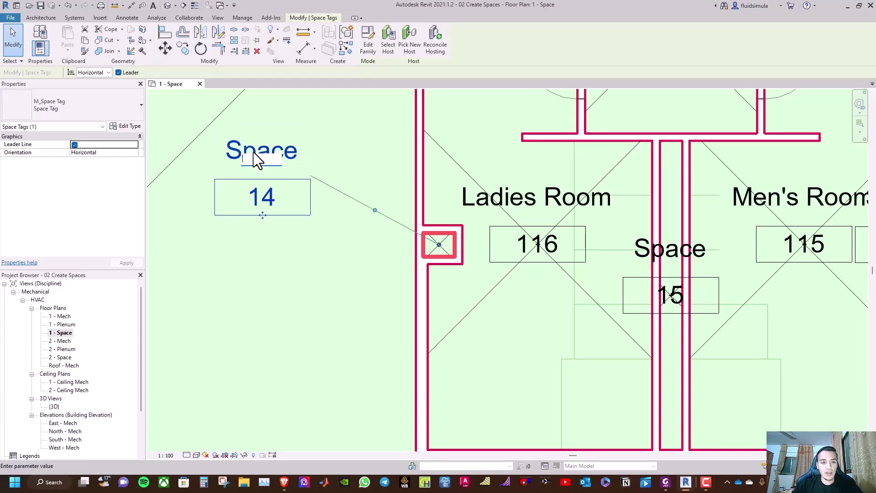
pyautogui.press('BackSpace')
pyautogui.write('Sh')
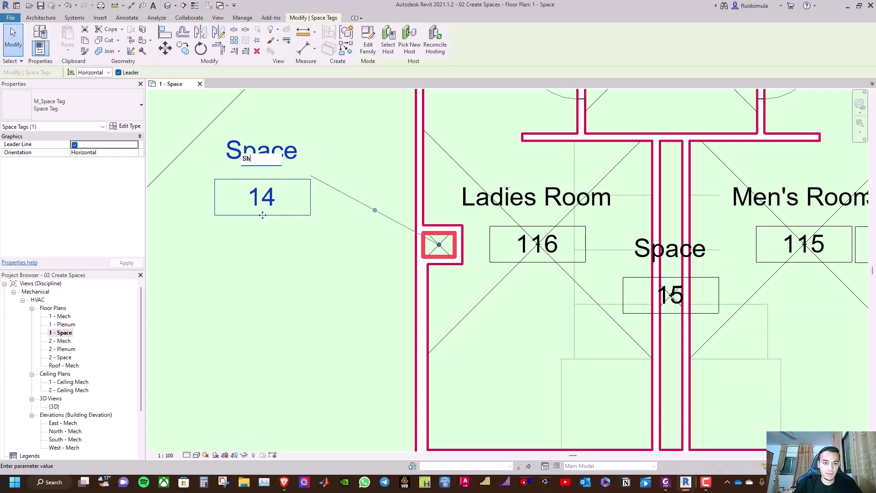
pyautogui.write('aft')
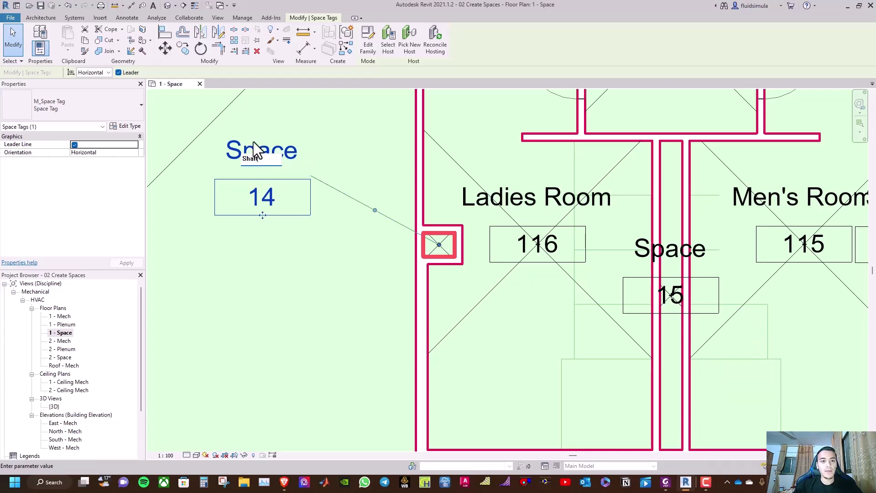
pyautogui.press('Return')
pyautogui.click(270, 194)
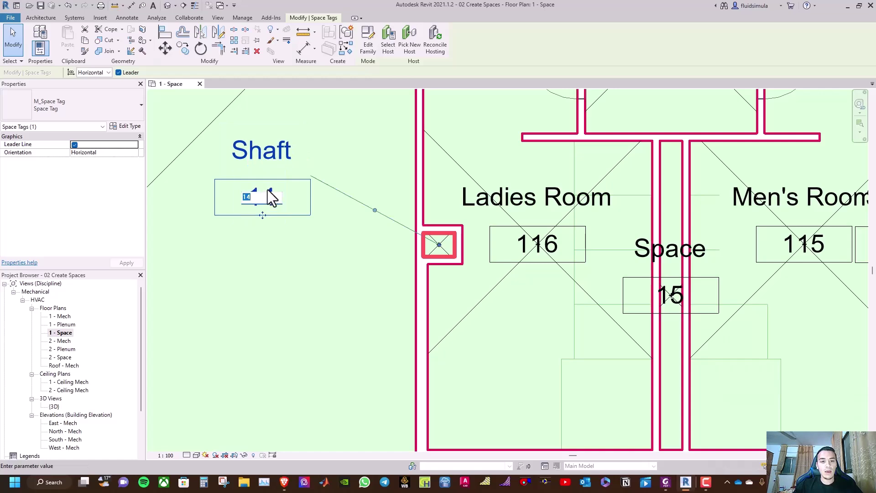
pyautogui.write('123')
pyautogui.press('Return')
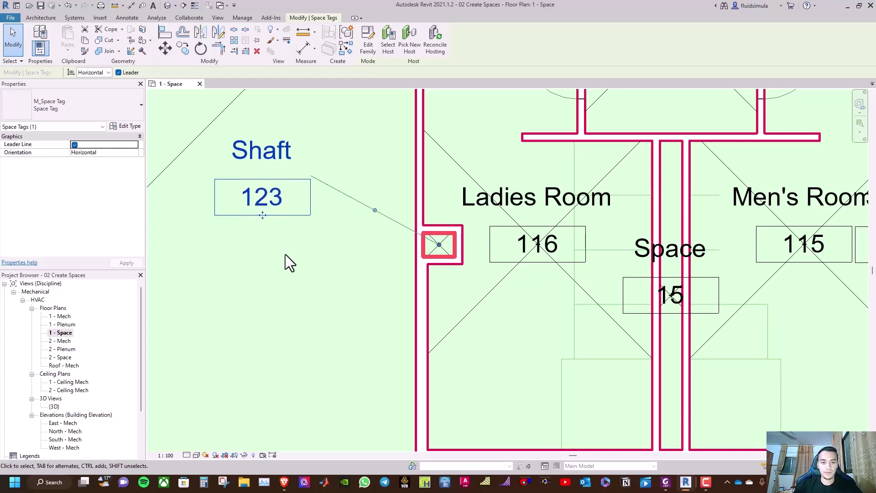
pyautogui.scroll(-4, 287, 260)
pyautogui.scroll(-3, 301, 269)
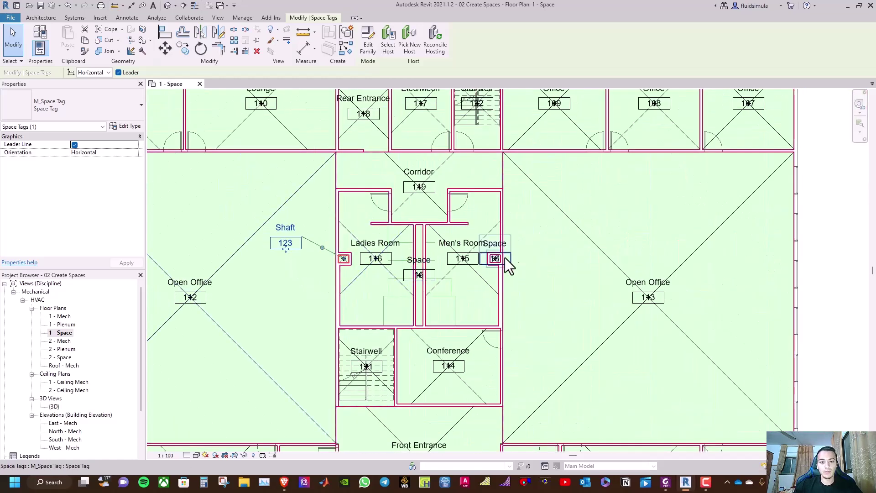
# - Move the central Space 15 tag into the Ladies Room with a leader and rename it Shaft 125
pyautogui.press('Escape')
pyautogui.scroll(3, 410, 279)
pyautogui.scroll(4, 409, 287)
pyautogui.click(413, 280)
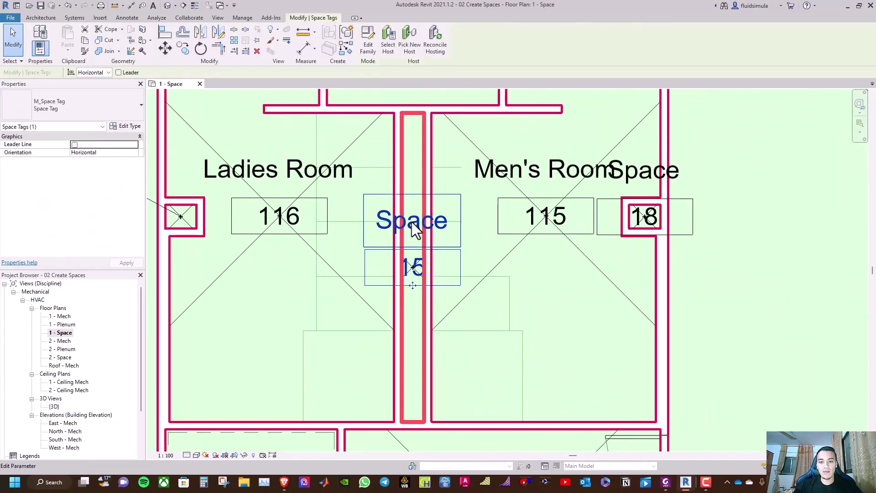
pyautogui.scroll(-2, 402, 285)
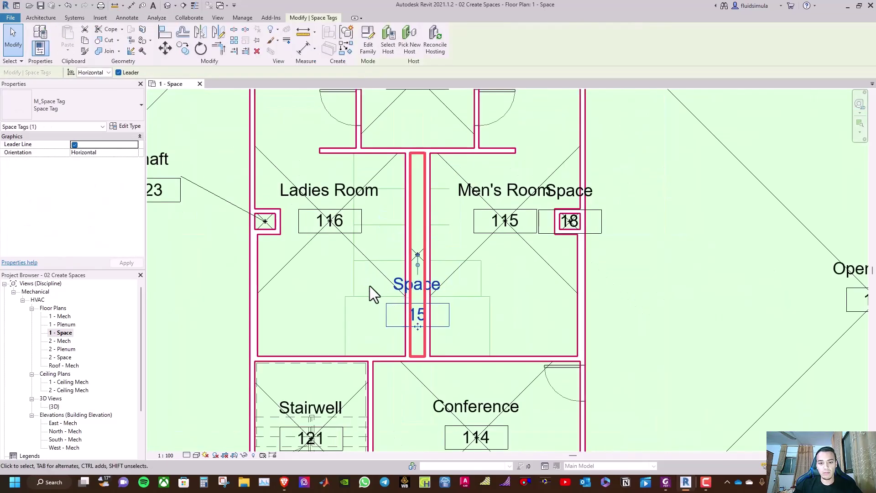
pyautogui.moveTo(416, 327); pyautogui.dragTo(351, 286)
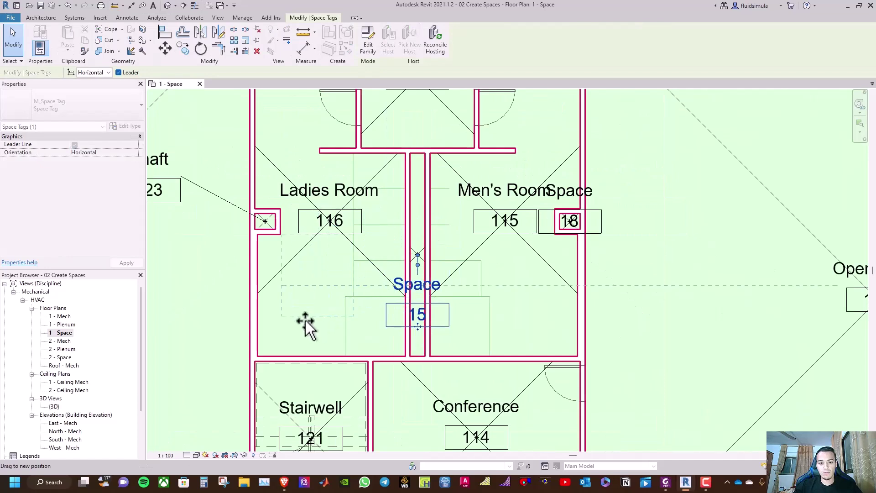
pyautogui.moveTo(306, 320); pyautogui.dragTo(307, 315)
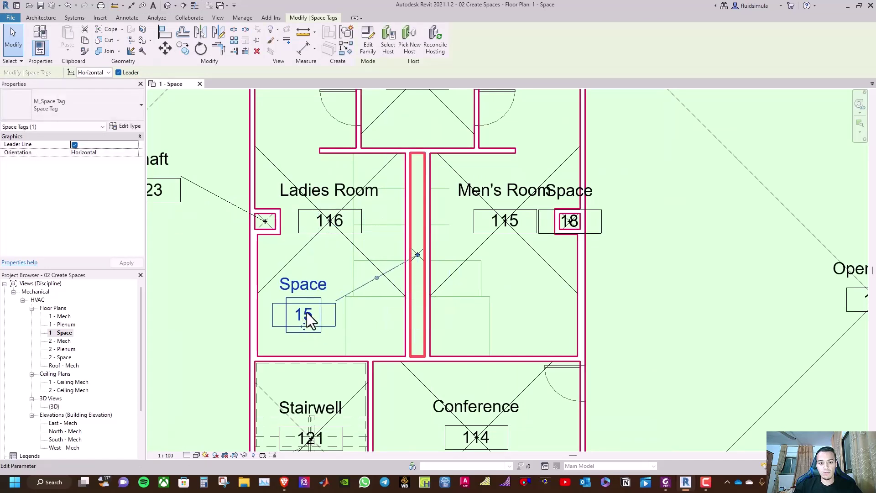
pyautogui.click(311, 286)
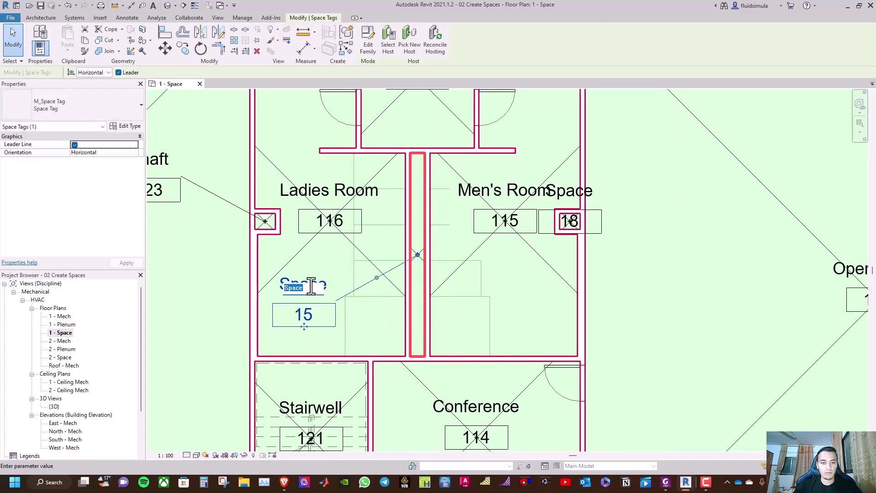
pyautogui.write('Shaft')
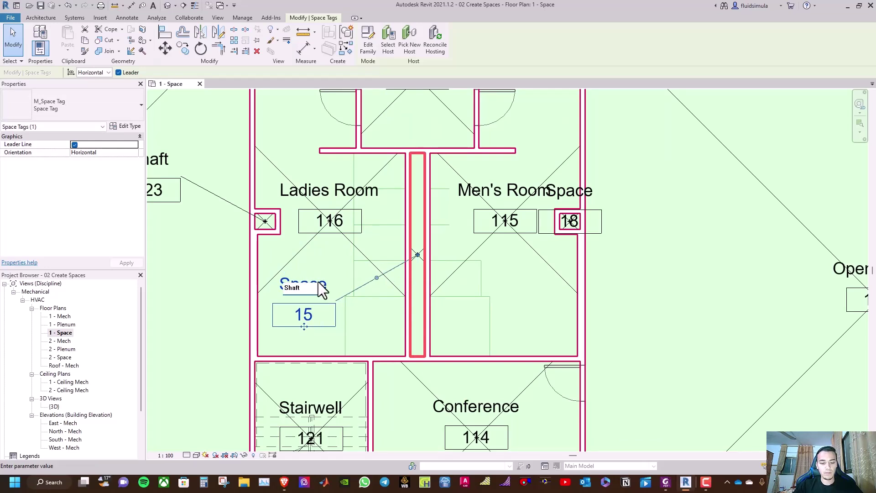
pyautogui.click(305, 314)
pyautogui.write('1')
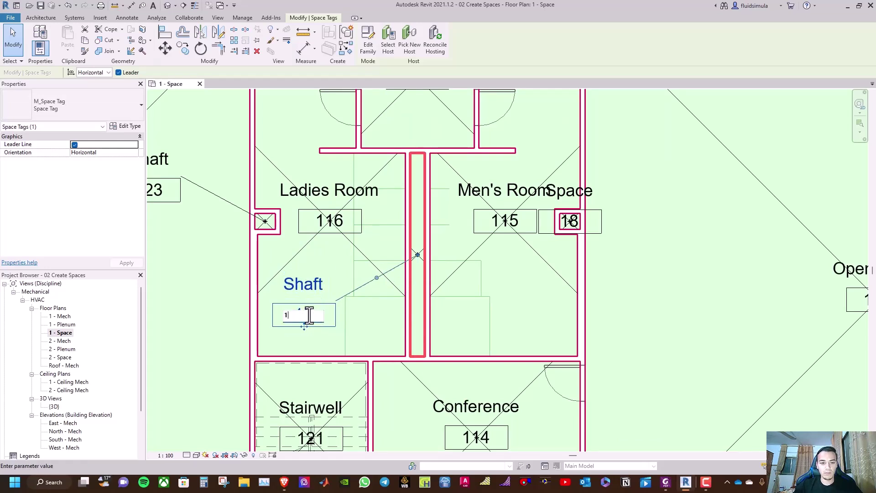
pyautogui.write('25')
pyautogui.press('Return')
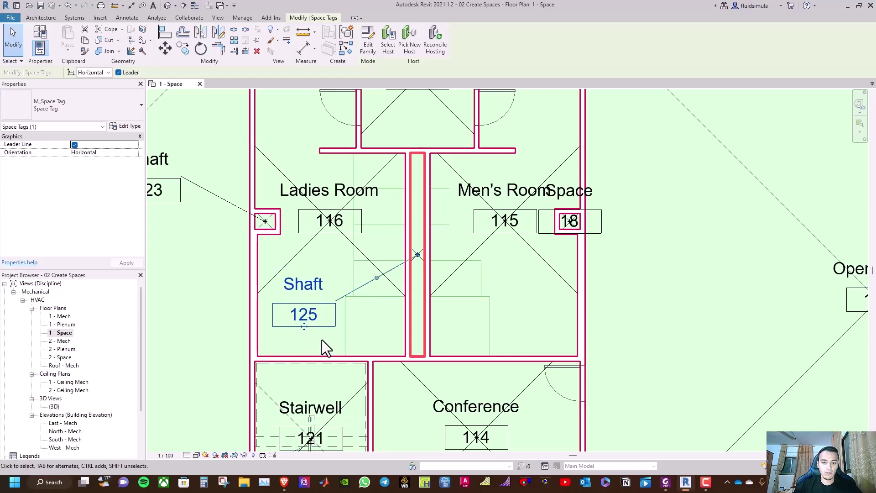
# - Move the Space 18 tag right of the Men's Room and rename it Shaft 124
pyautogui.click(592, 235)
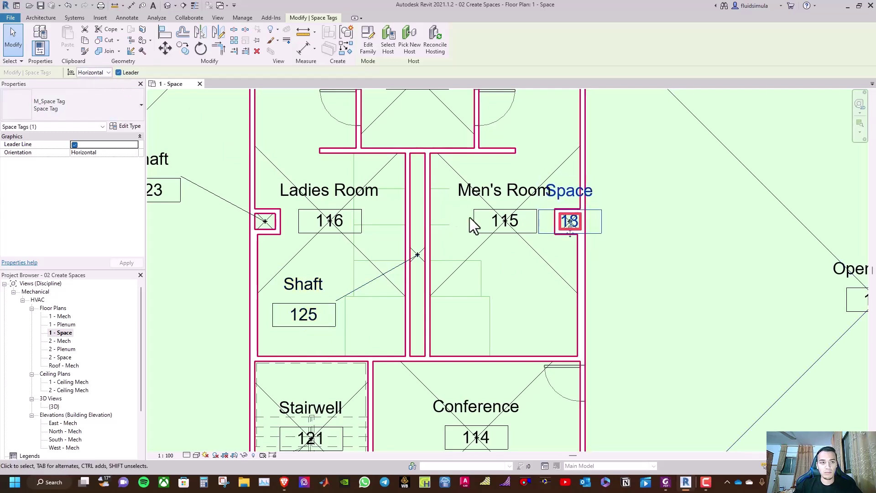
pyautogui.moveTo(570, 229); pyautogui.dragTo(673, 292)
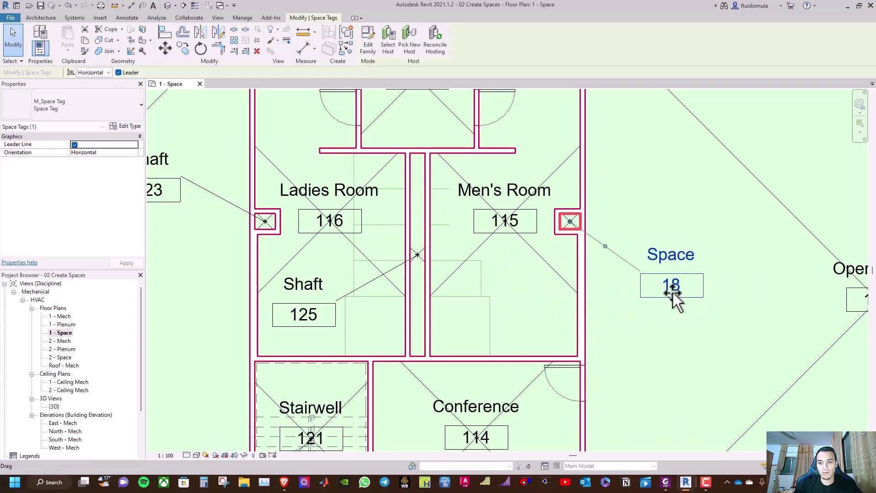
pyautogui.click(665, 255)
pyautogui.write('Sha')
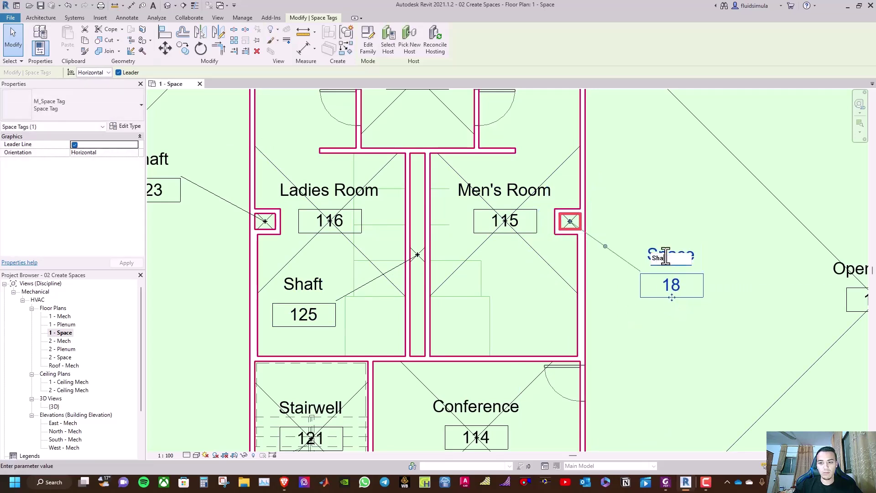
pyautogui.write('ft')
pyautogui.click(666, 285)
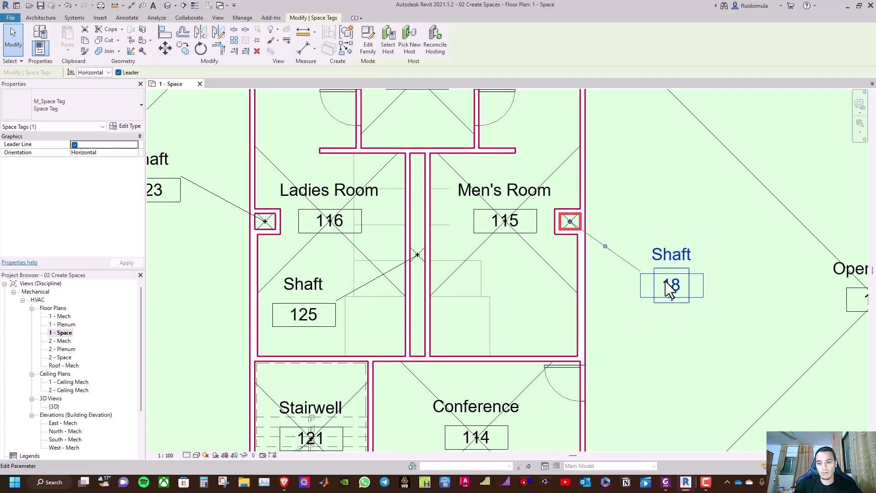
pyautogui.click(667, 285)
pyautogui.write('124')
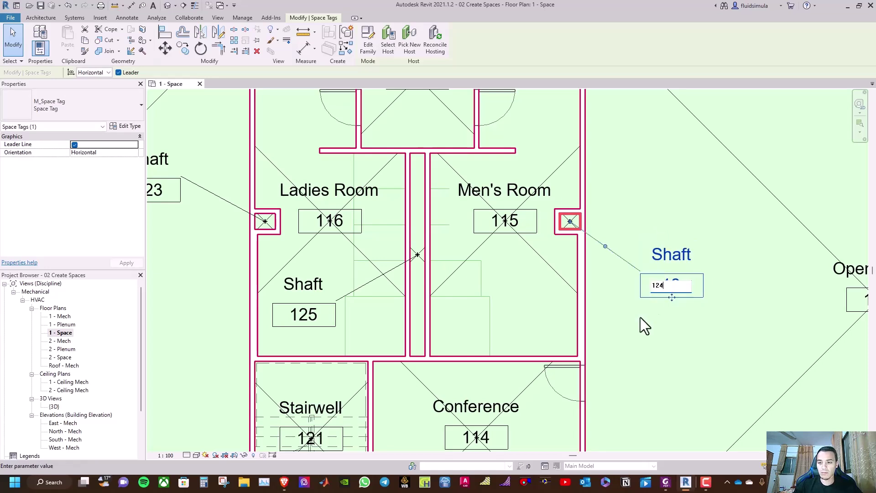
pyautogui.click(640, 317)
pyautogui.click(667, 143)
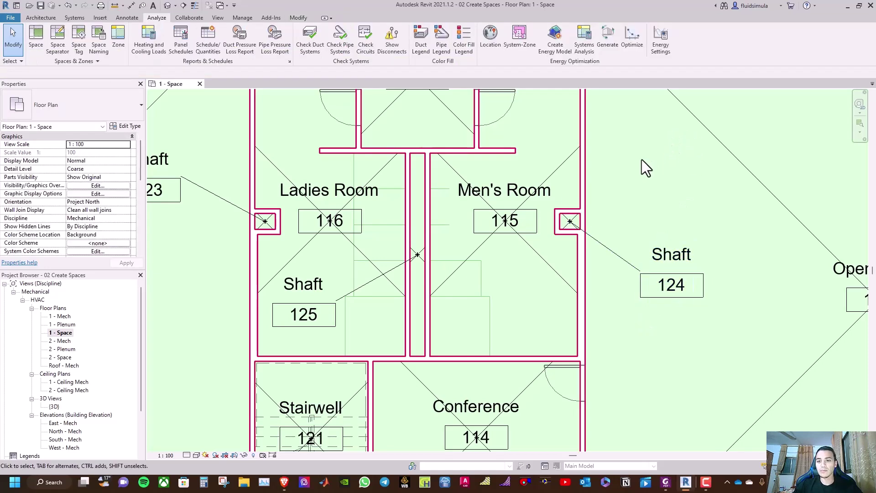
pyautogui.scroll(-3, 638, 164)
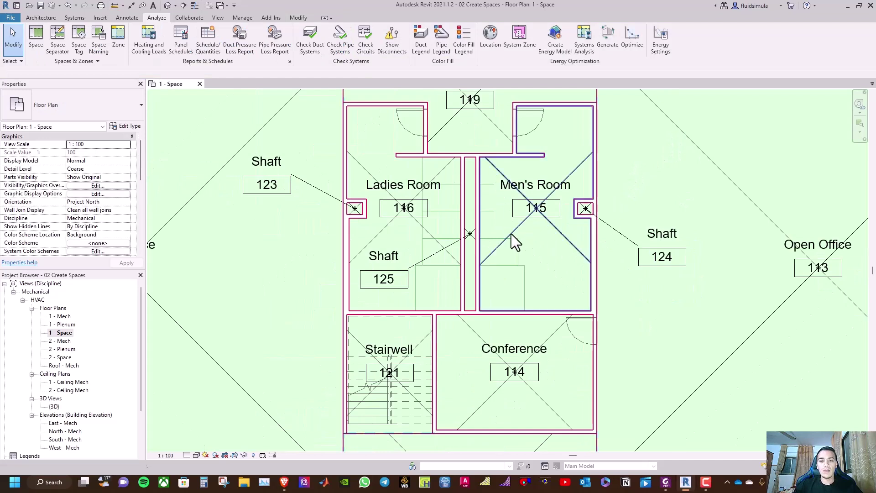
# - Give the three shaft spaces an upper limit of Roof with a -21 limit offset
pyautogui.click(356, 210)
pyautogui.keyDown('ctrl'); pyautogui.click(475, 212); pyautogui.keyUp('ctrl')
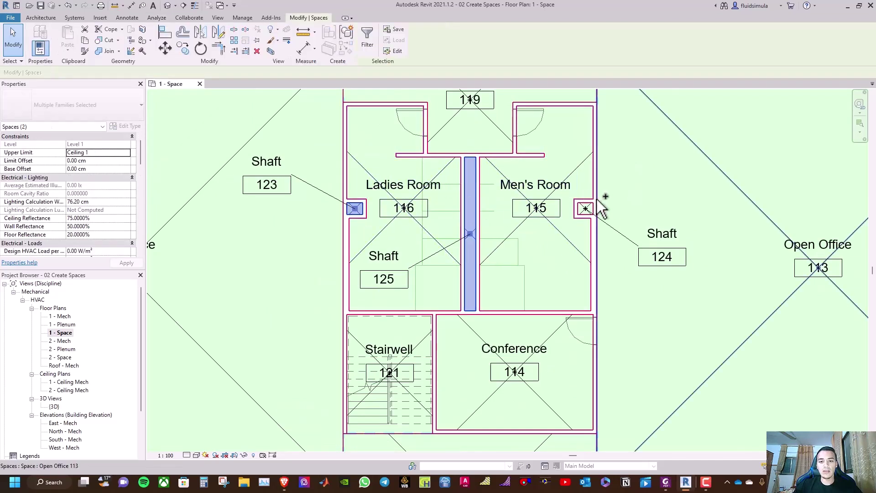
pyautogui.keyDown('ctrl'); pyautogui.click(585, 209); pyautogui.keyUp('ctrl')
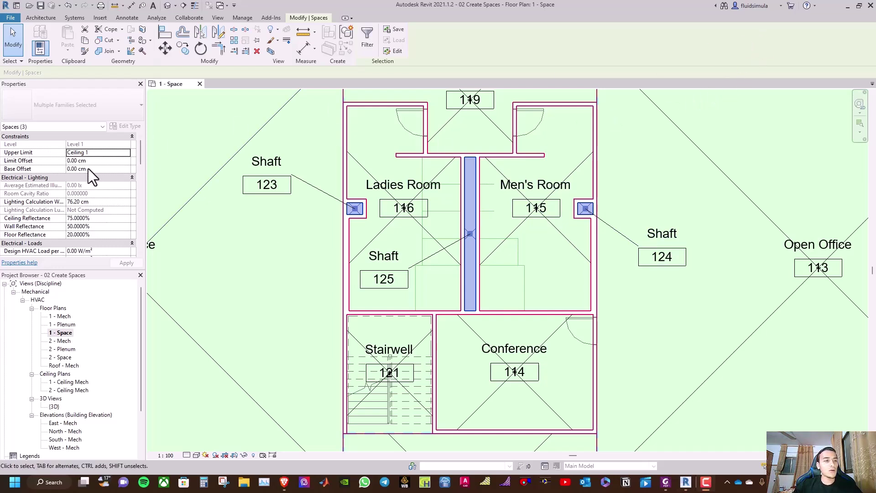
pyautogui.click(119, 153)
pyautogui.click(126, 152)
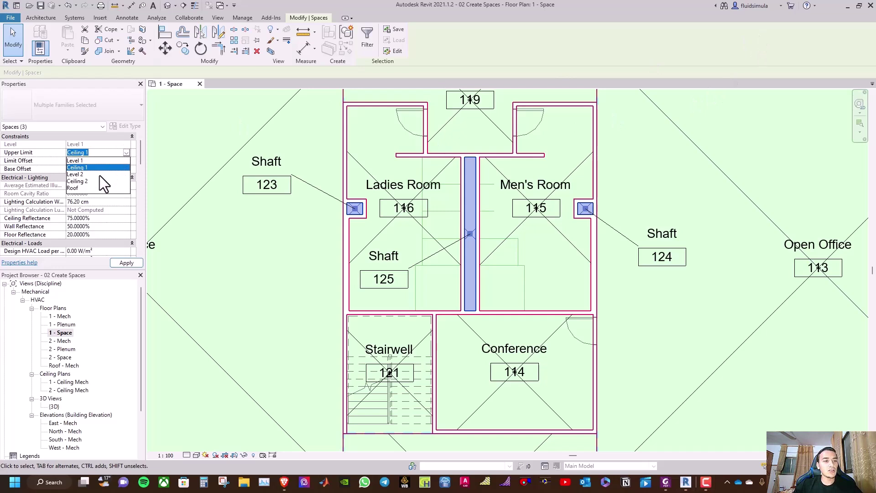
pyautogui.click(86, 188)
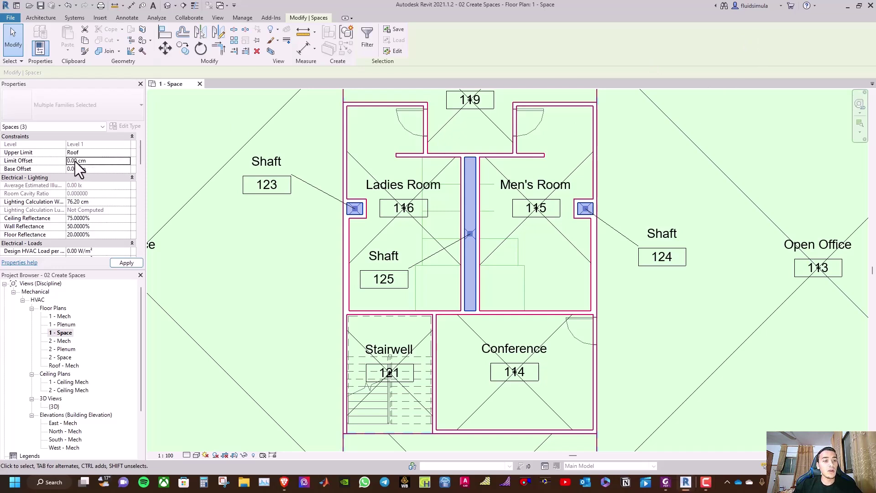
pyautogui.doubleClick(74, 160)
pyautogui.write('-21')
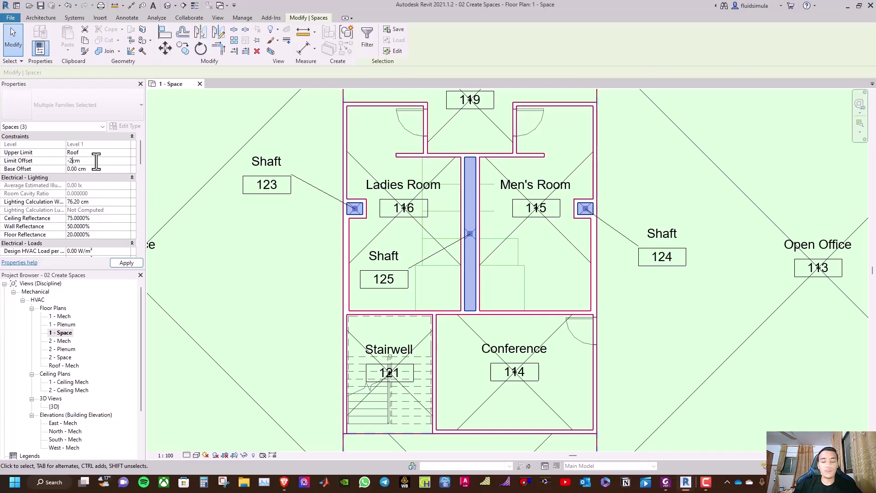
pyautogui.click(94, 169)
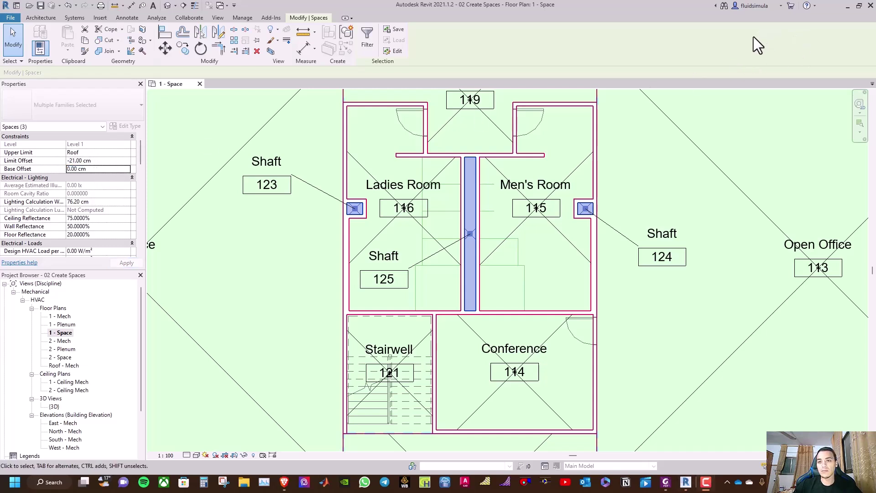
# - Make the three shaft spaces non-occupable with Condition Type Unconditioned
pyautogui.scroll(-5, 72, 153)
pyautogui.scroll(-10, 72, 154)
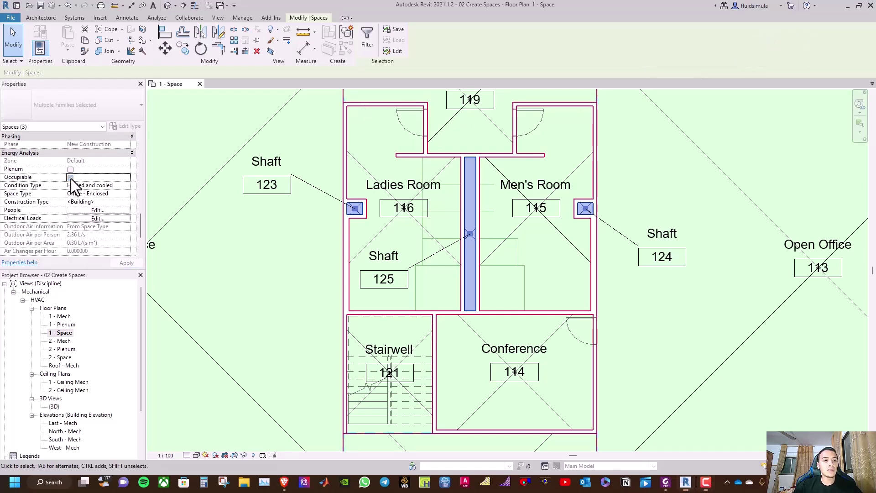
pyautogui.click(70, 178)
pyautogui.press('Return')
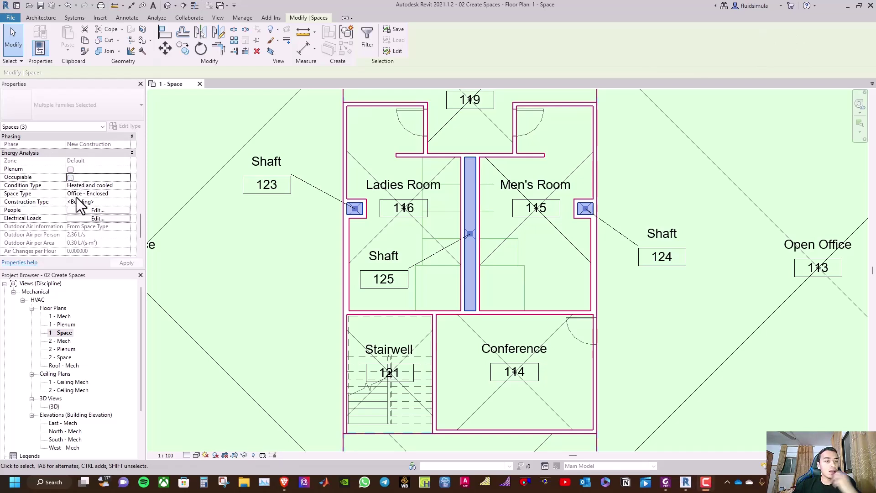
pyautogui.click(89, 184)
pyautogui.click(125, 185)
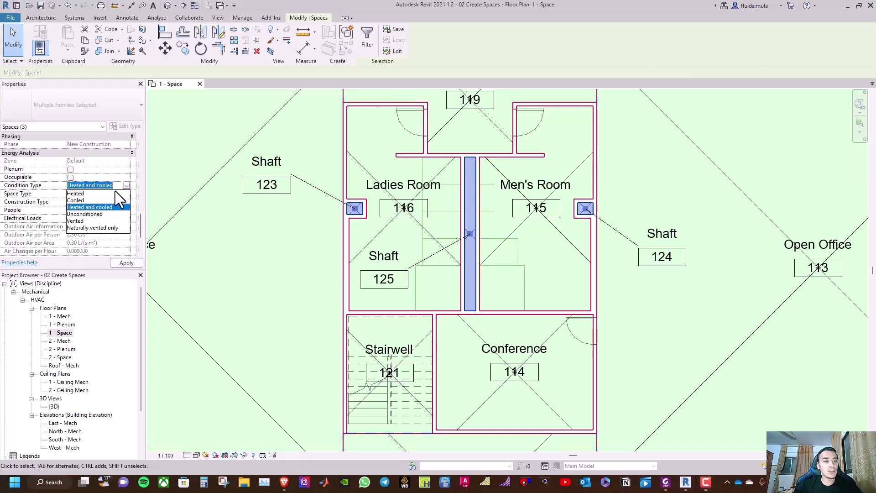
pyautogui.click(92, 214)
pyautogui.press('z')
pyautogui.press('f')
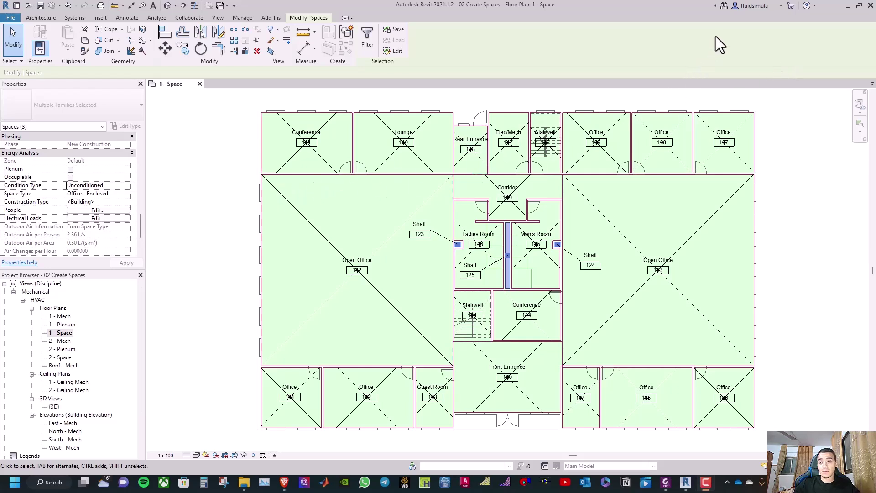
# - Set the Elec/Mech 117 space's upper limit to Level 2 with a -20 cm limit offset
pyautogui.hscroll(1, 748, 98)
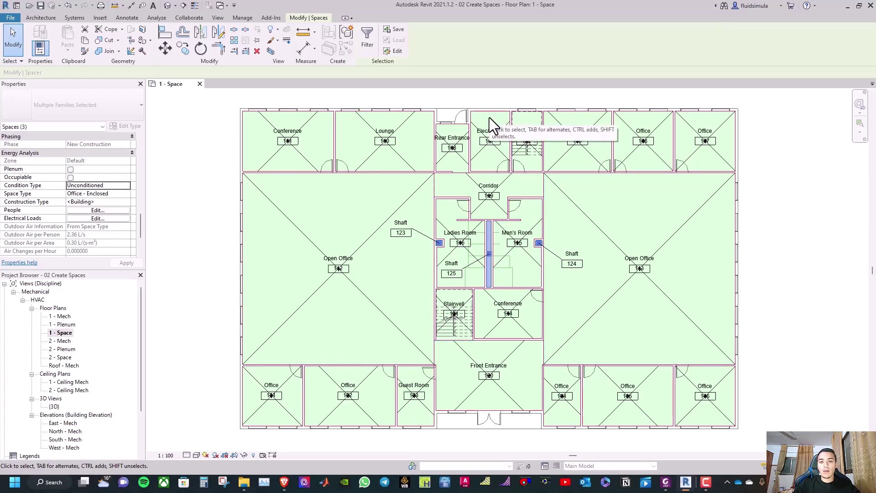
pyautogui.press('Escape')
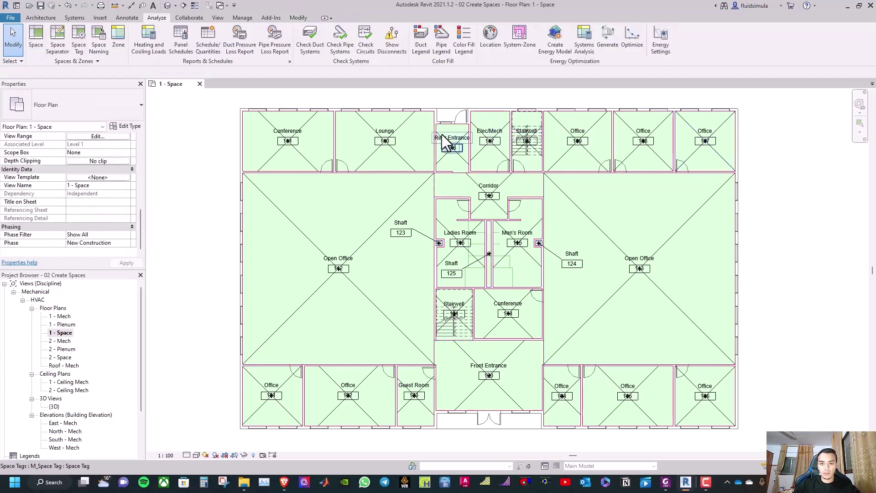
pyautogui.click(495, 116)
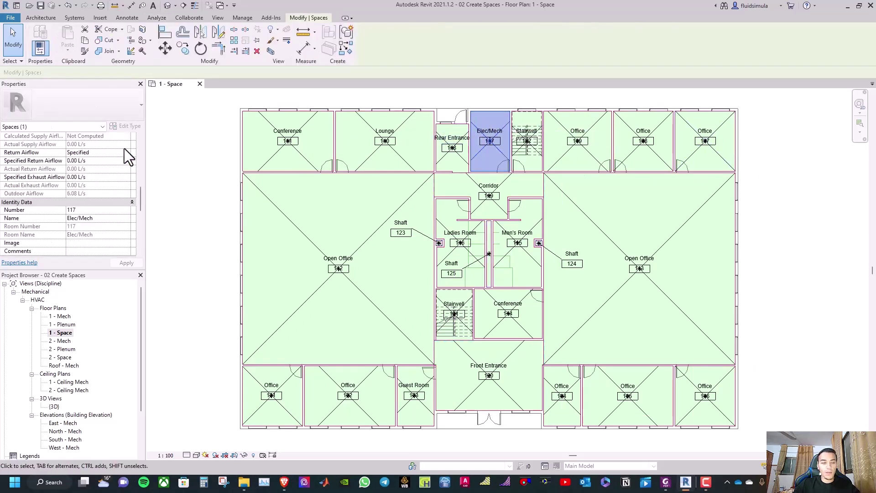
pyautogui.scroll(5, 71, 160)
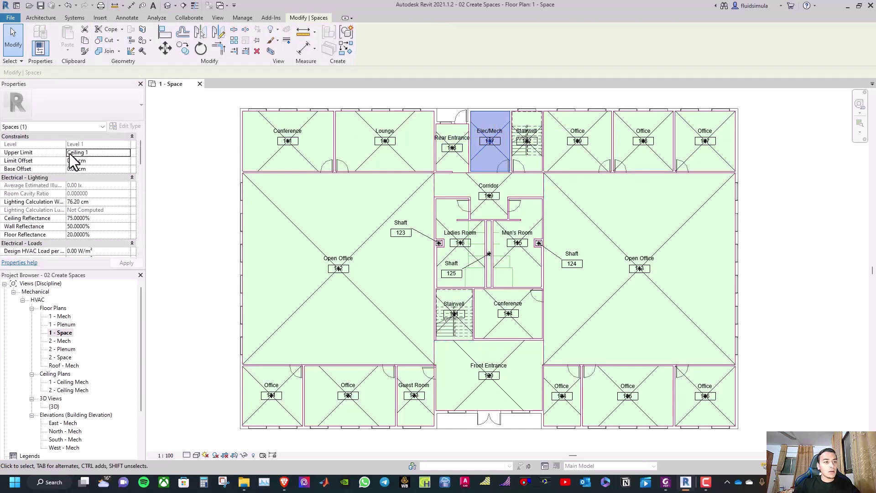
pyautogui.click(117, 155)
pyautogui.click(127, 154)
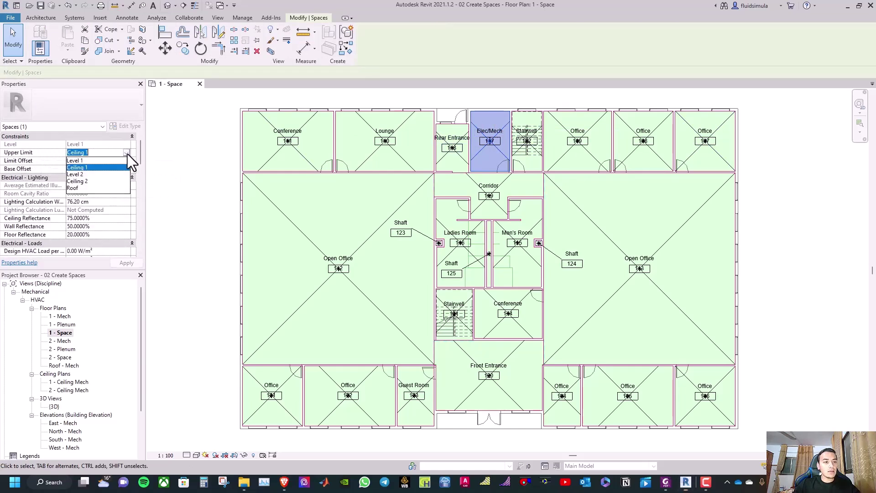
pyautogui.click(108, 173)
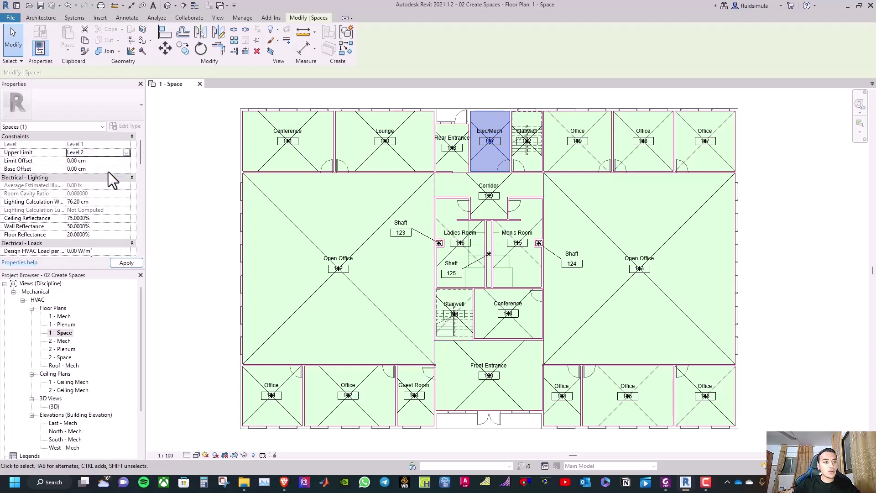
pyautogui.doubleClick(73, 163)
pyautogui.write('-20')
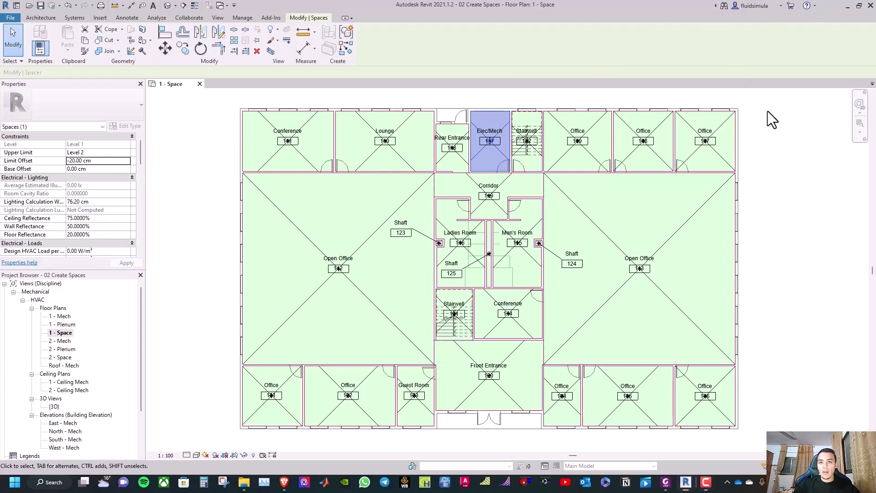
pyautogui.click(776, 120)
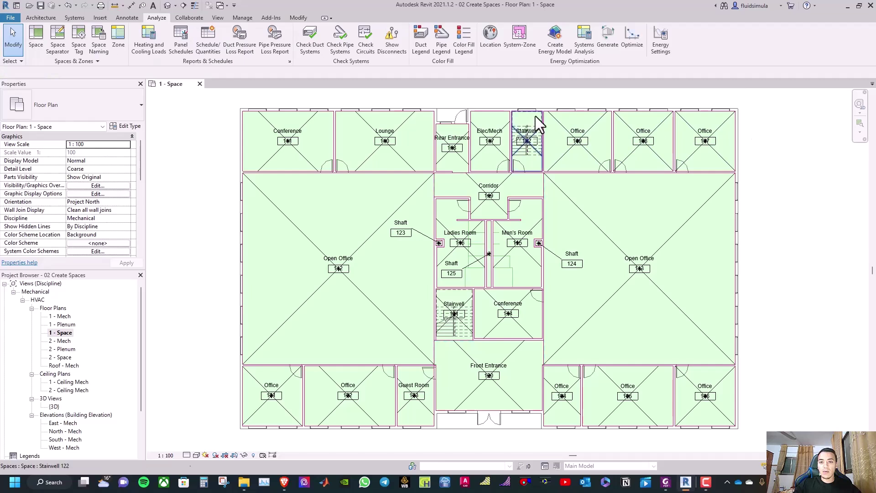
# - Change the upper limit of Stairwell spaces 121 and 122 from Ceiling 1 to Level 2
pyautogui.click(530, 130)
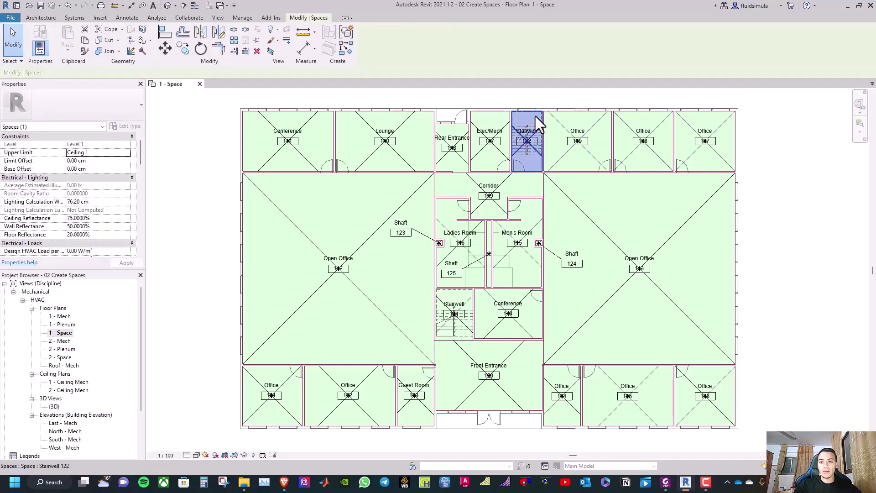
pyautogui.keyDown('ctrl'); pyautogui.click(469, 290); pyautogui.keyUp('ctrl')
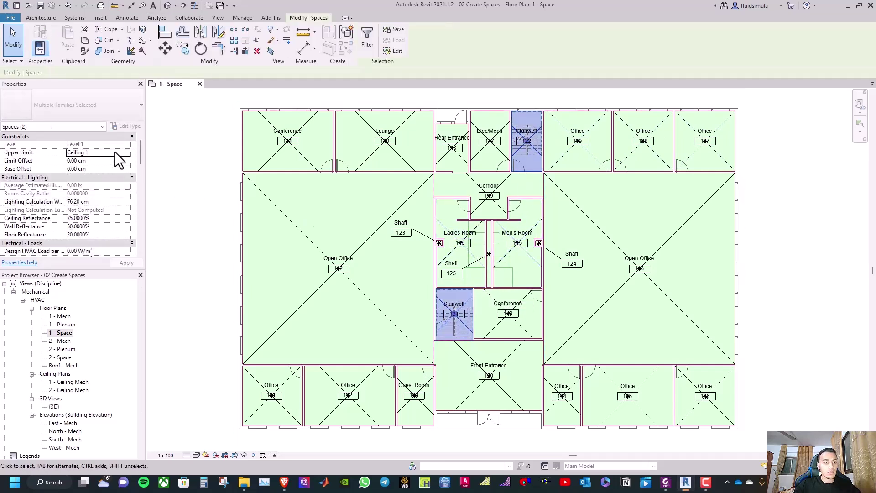
pyautogui.click(122, 153)
pyautogui.click(128, 151)
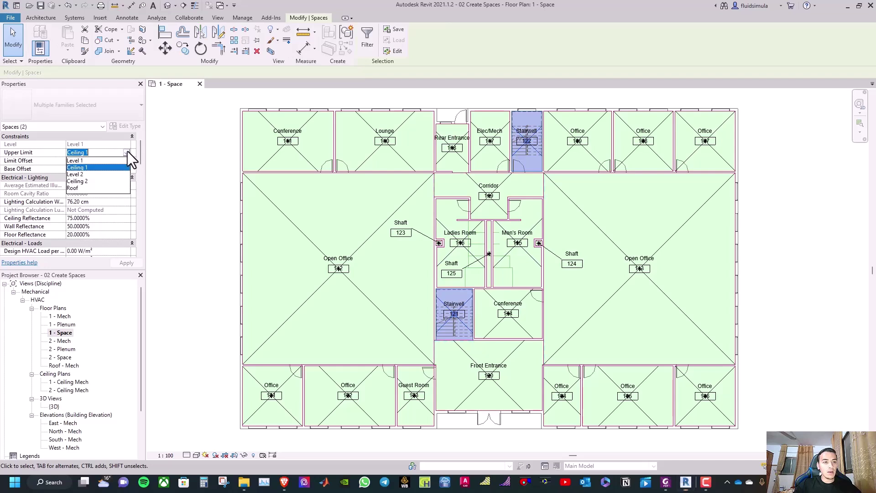
pyautogui.click(111, 173)
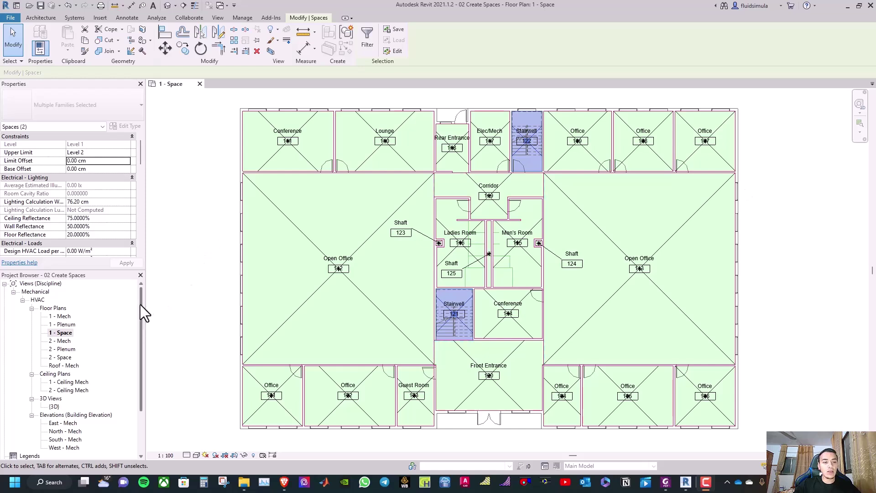
pyautogui.moveTo(140, 305); pyautogui.dragTo(141, 314)
# - Open the 1 - Plenum floor plan and close the 1 - Space view
pyautogui.scroll(-1, 129, 321)
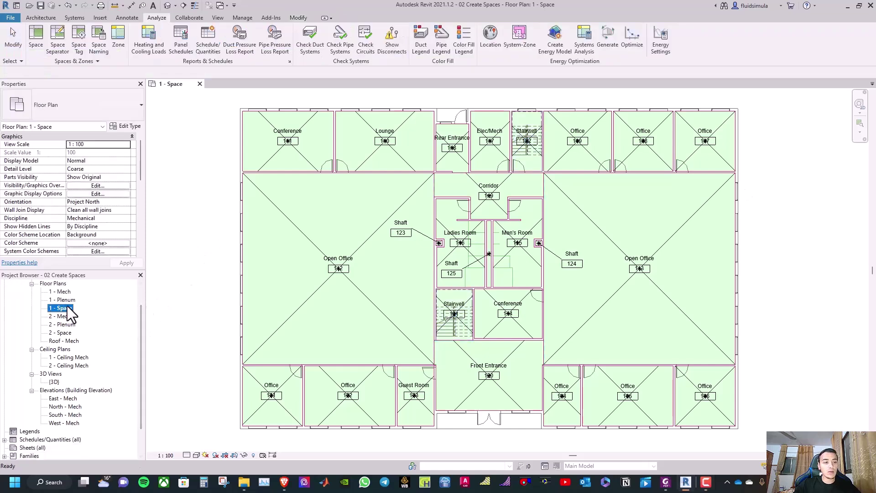
pyautogui.doubleClick(67, 300)
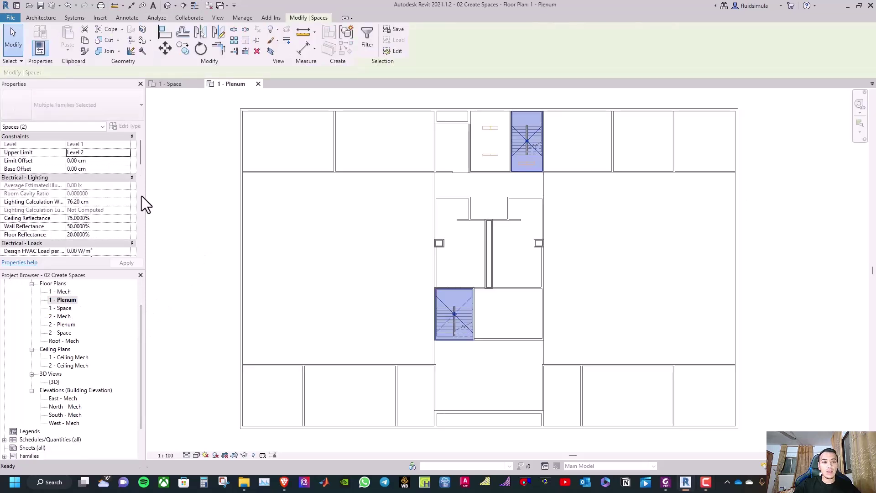
pyautogui.click(200, 84)
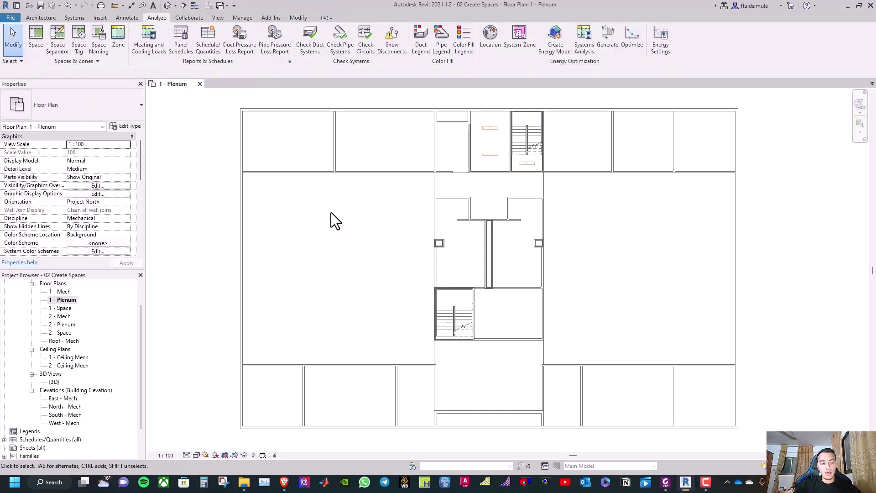
# - Turn on the Spaces Interior and Reference subcategories in the plan's visibility settings
pyautogui.press('v')
pyautogui.press('v')
pyautogui.scroll(-3, 304, 220)
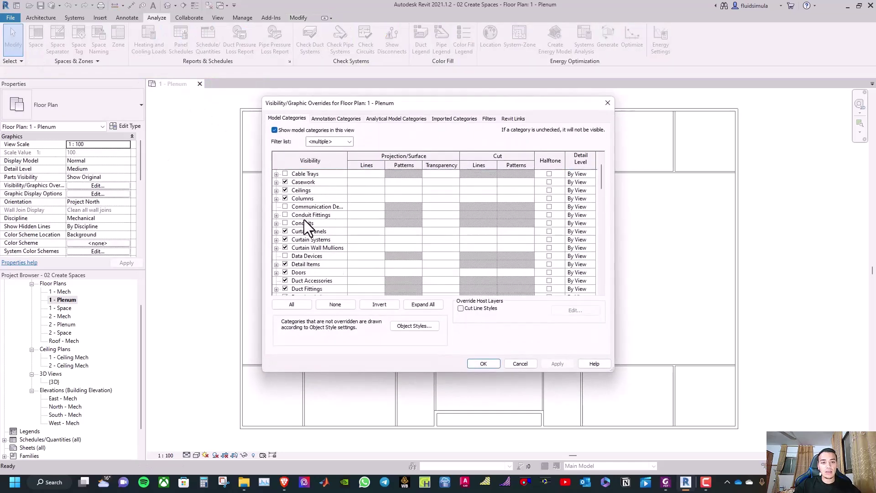
pyautogui.moveTo(602, 177); pyautogui.dragTo(599, 247)
pyautogui.scroll(-2, 302, 252)
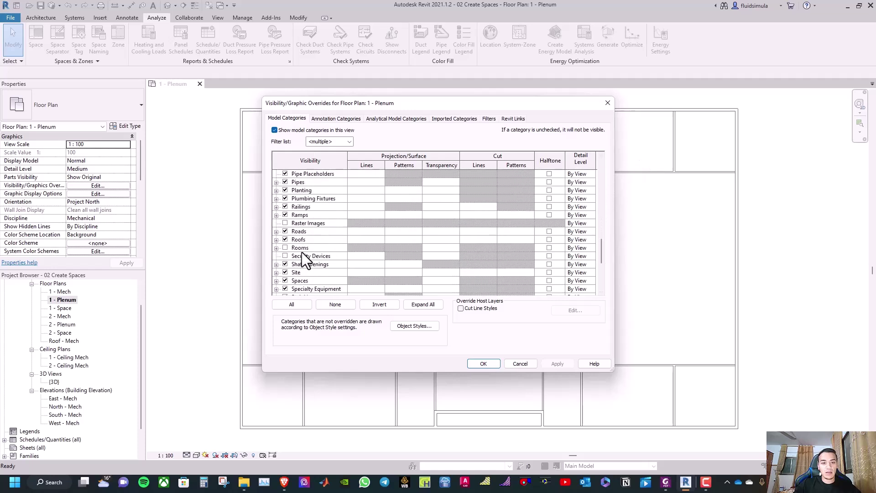
pyautogui.click(276, 264)
pyautogui.scroll(-1, 283, 259)
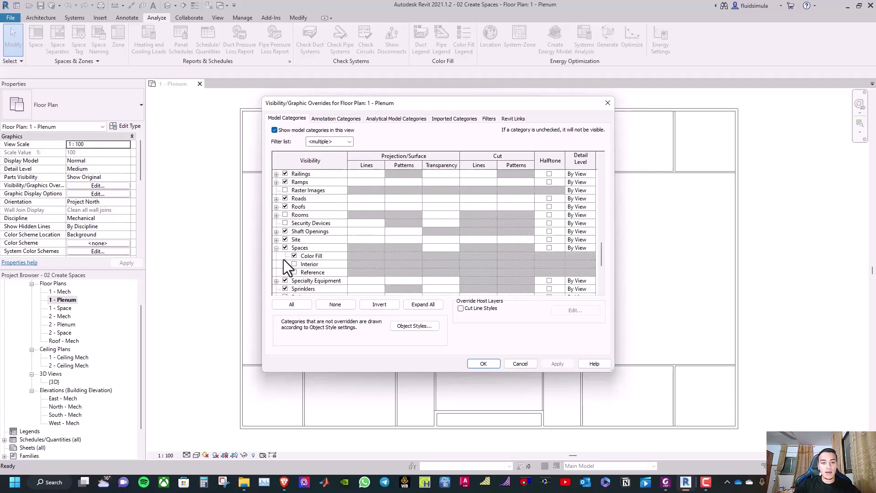
pyautogui.click(293, 264)
pyautogui.click(294, 272)
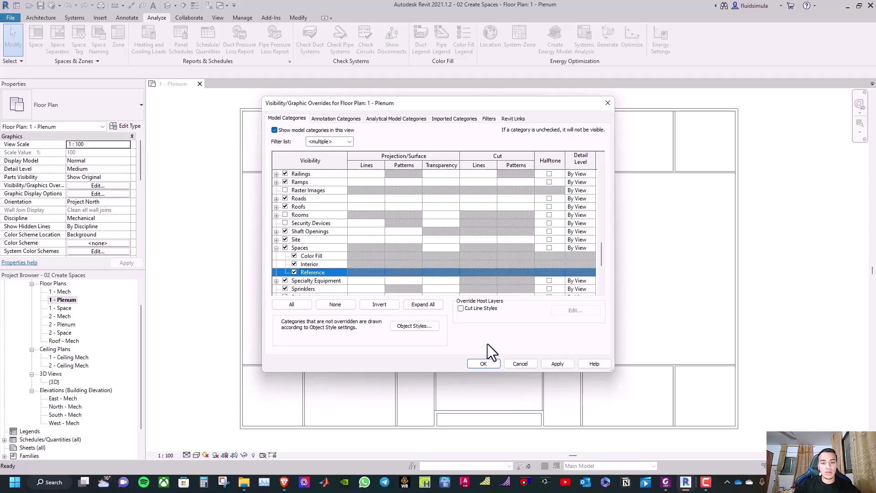
pyautogui.click(483, 363)
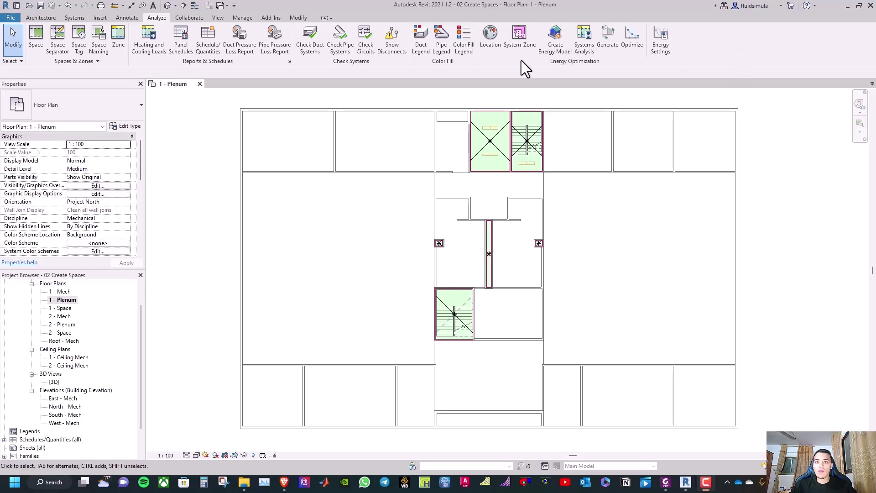
# - Start a new space with upper limit Level 2, limit offset -20 and base offset 5.2
pyautogui.click(37, 40)
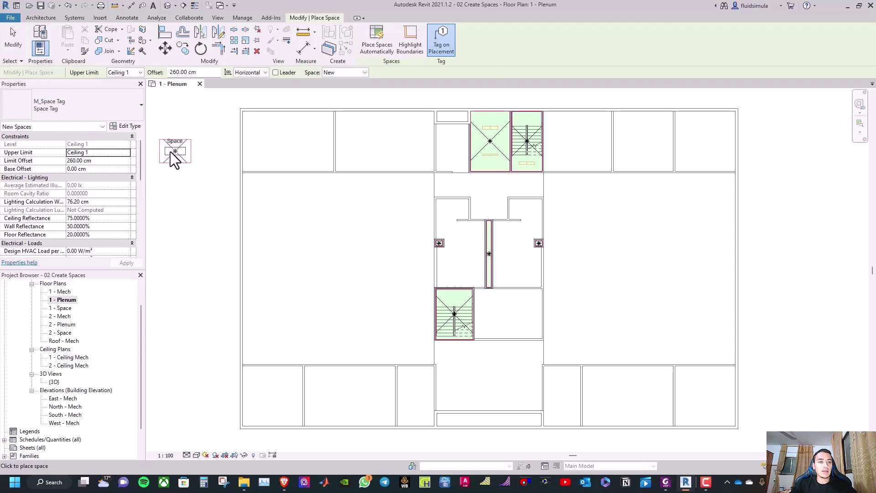
pyautogui.click(101, 152)
pyautogui.click(126, 153)
pyautogui.click(108, 174)
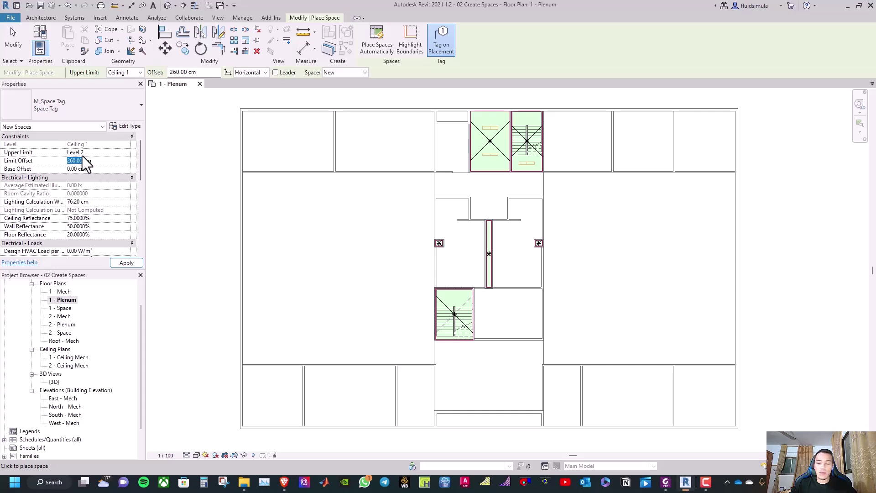
pyautogui.write('-20')
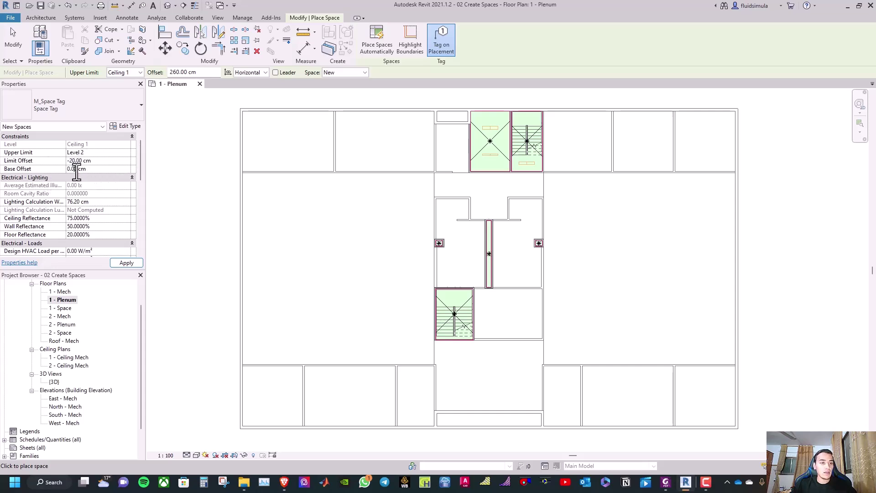
pyautogui.doubleClick(76, 169)
pyautogui.write('5.2')
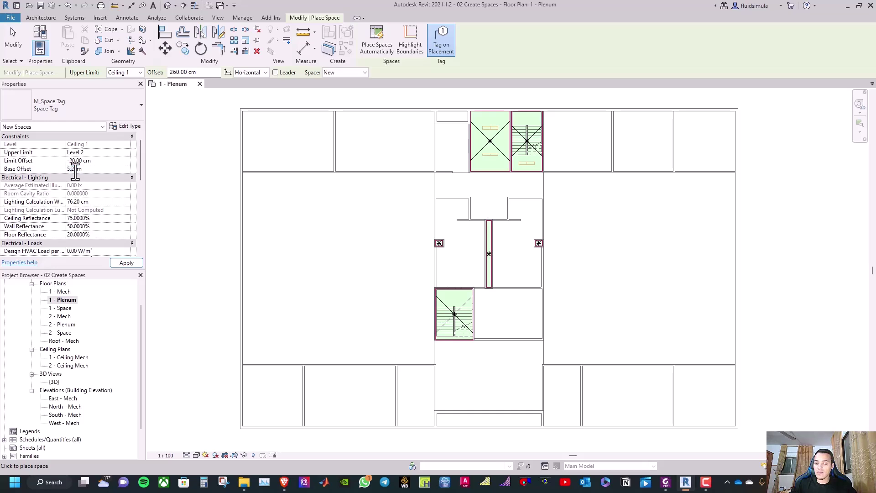
pyautogui.click(98, 161)
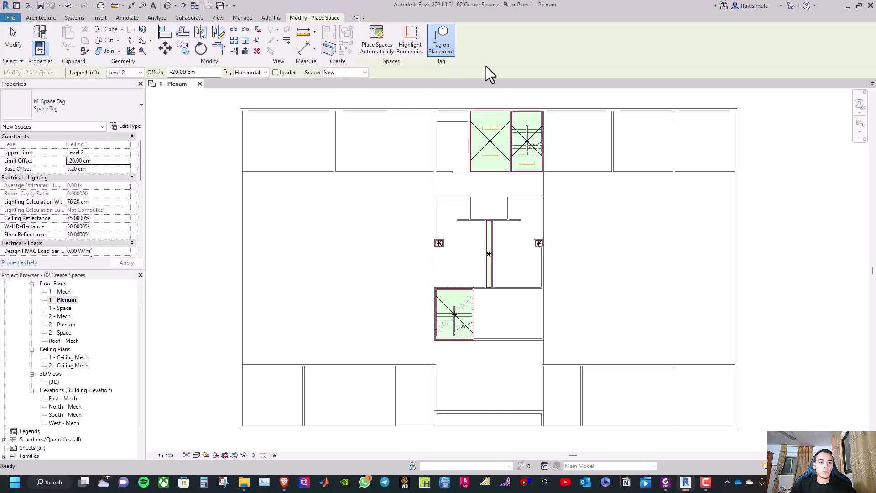
# - Name the space Plenum, mark it as a plenum, and place it in the open area
pyautogui.scroll(-2, 70, 189)
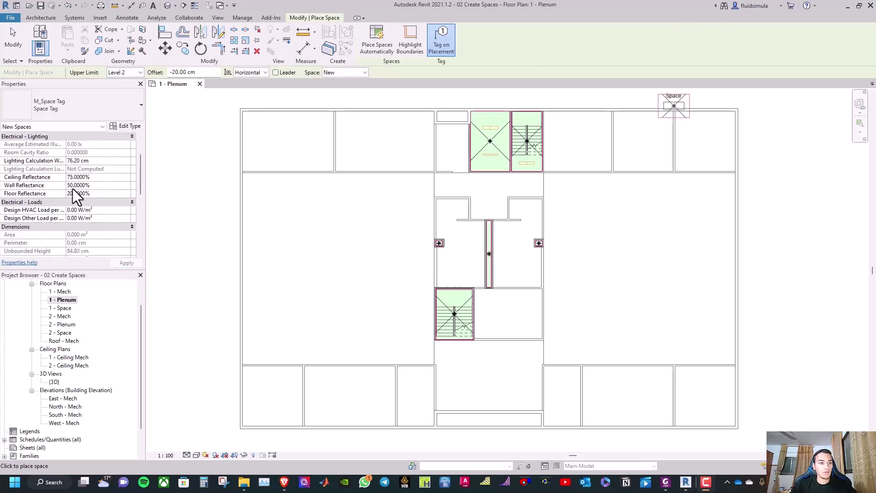
pyautogui.scroll(-6, 72, 188)
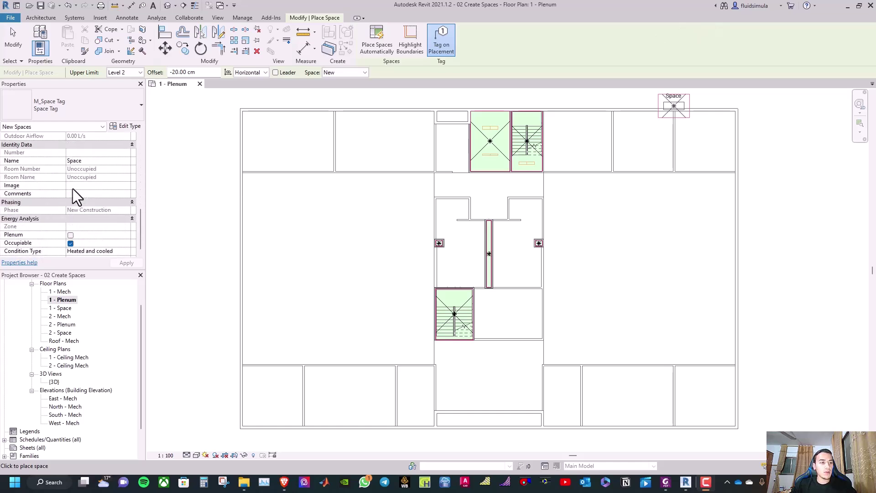
pyautogui.click(78, 160)
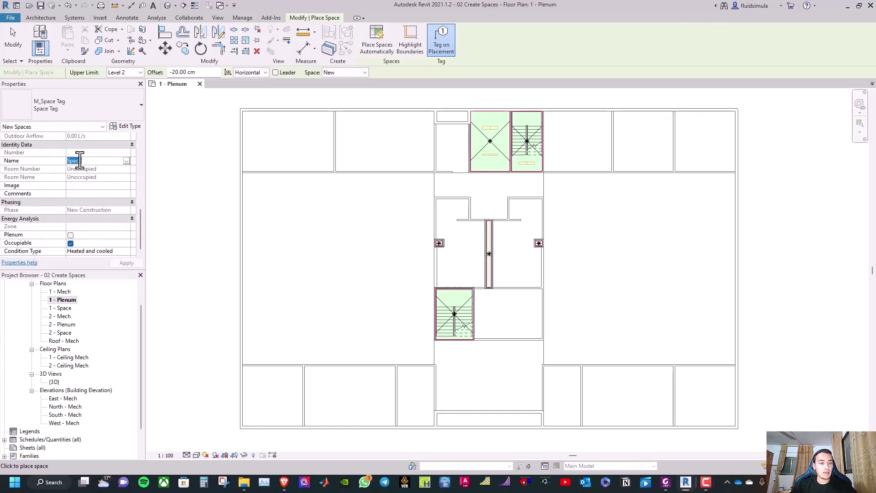
pyautogui.write('Plenum')
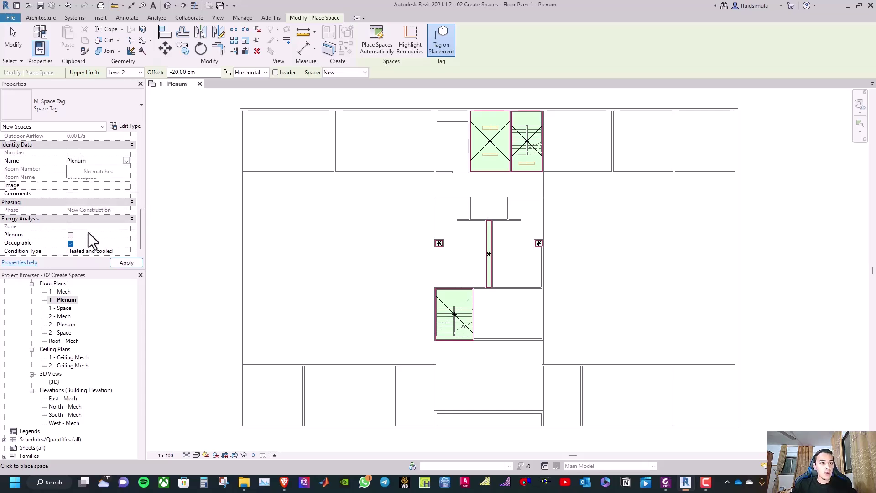
pyautogui.click(71, 234)
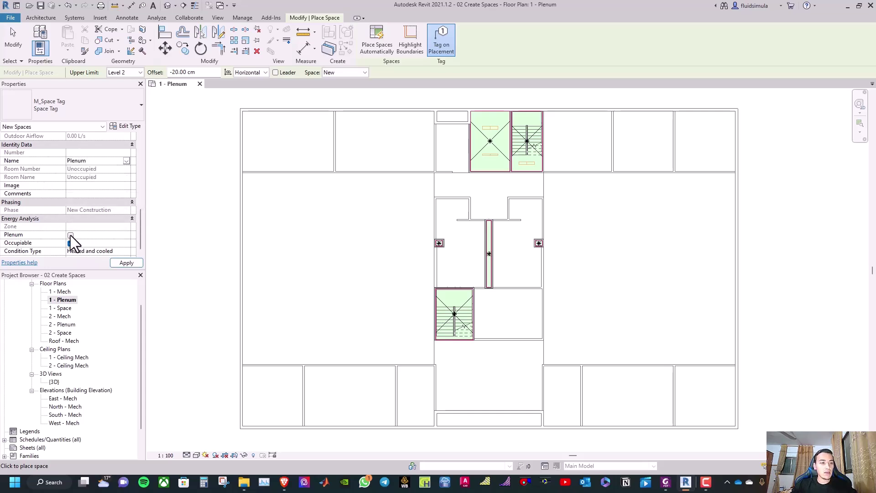
pyautogui.click(71, 235)
pyautogui.scroll(-1, 73, 242)
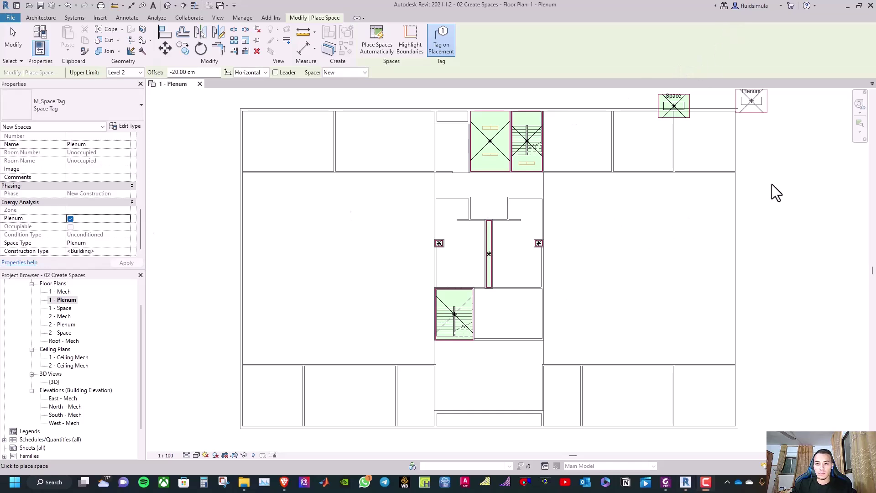
pyautogui.click(70, 219)
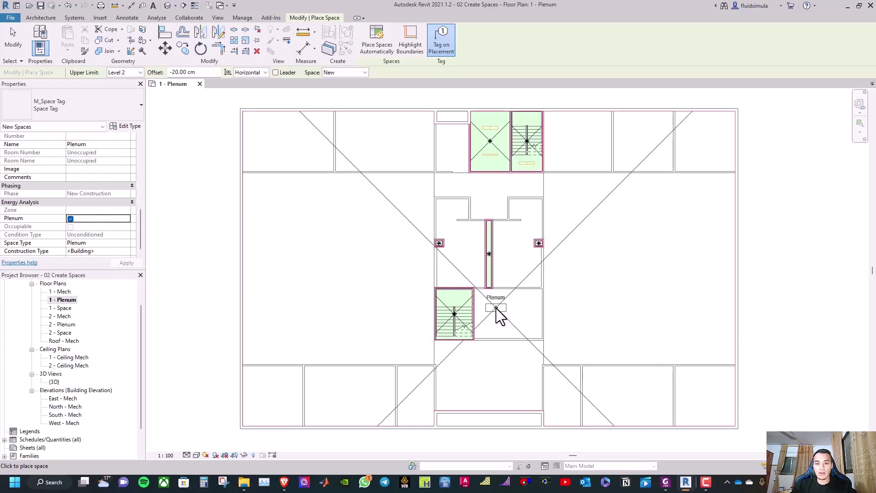
pyautogui.click(496, 308)
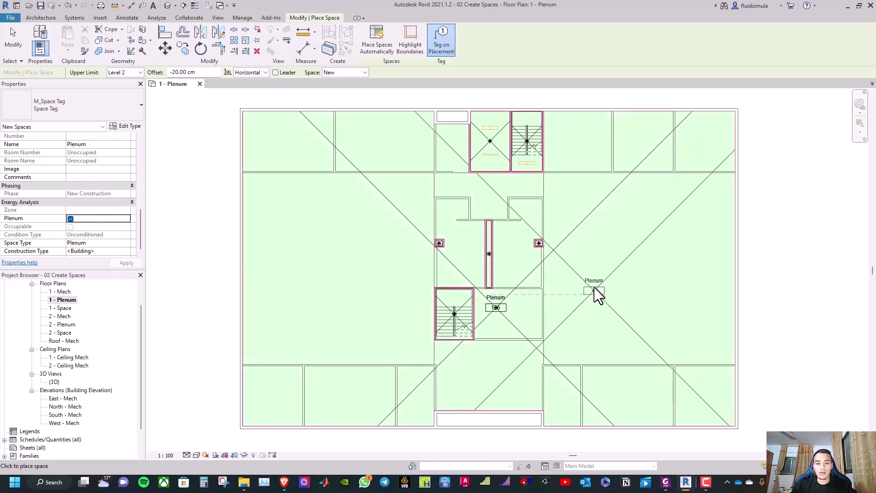
pyautogui.press('Escape')
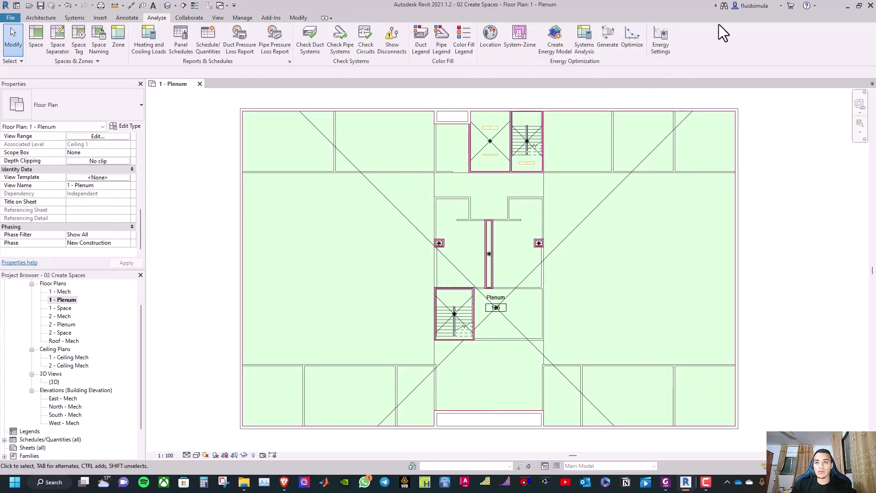
# - Reopen the 1 - Space floor plan from the Project Browser and start the Section tool
pyautogui.press('z')
pyautogui.press('f')
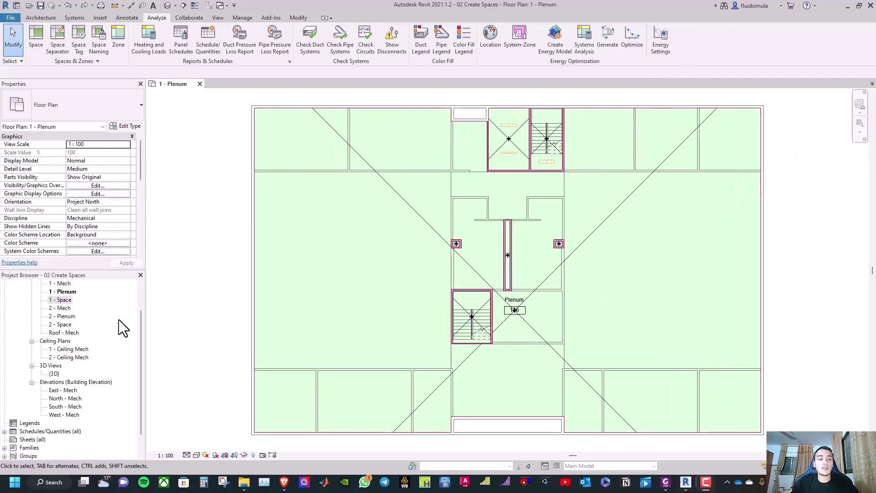
pyautogui.scroll(4, 108, 324)
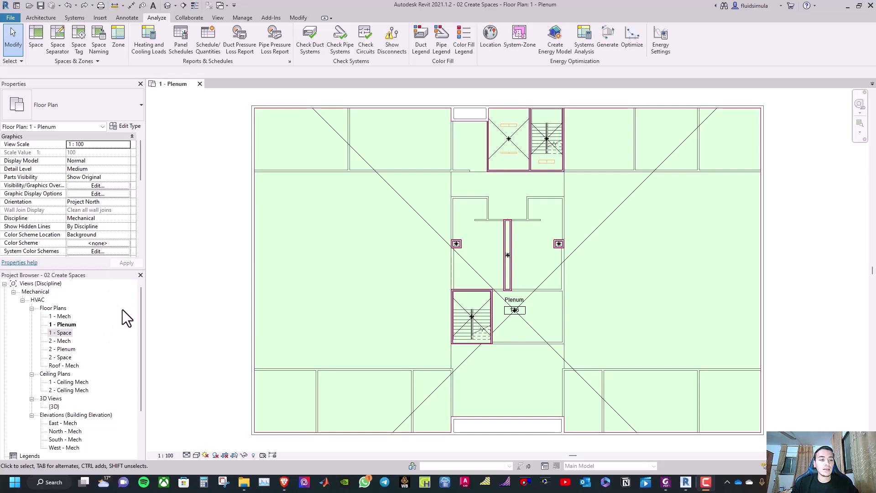
pyautogui.scroll(-1, 118, 320)
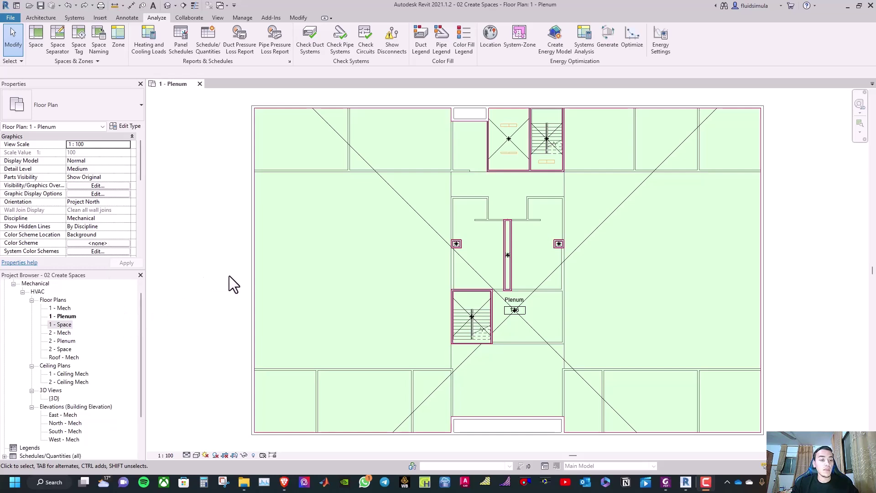
pyautogui.scroll(-1, 236, 281)
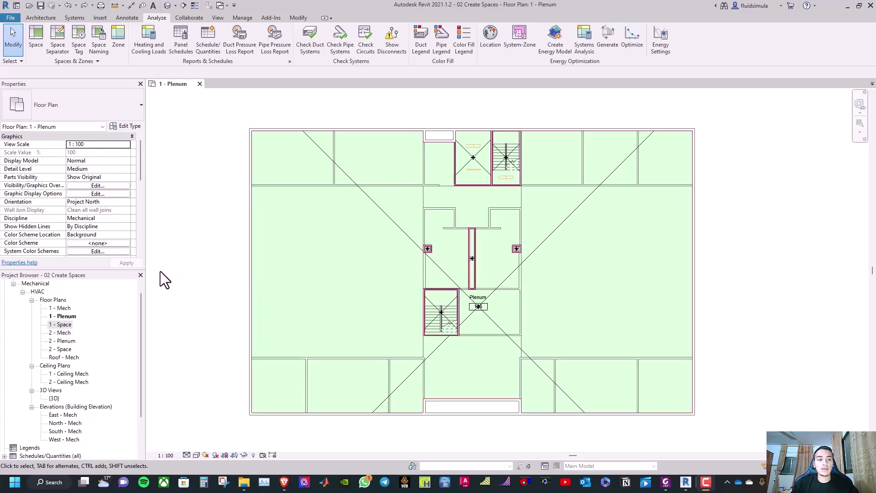
pyautogui.doubleClick(63, 324)
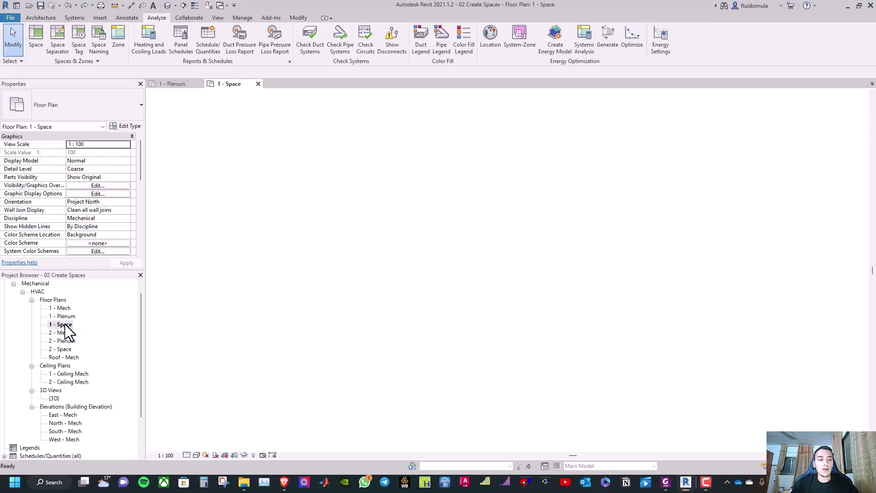
pyautogui.click(184, 5)
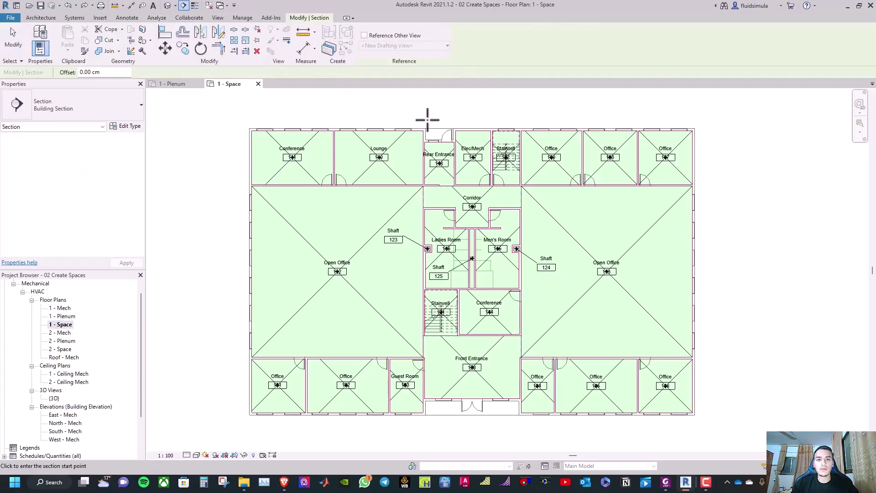
# - Draw a vertical section from above to below the Level 1 plan and open Section 1
pyautogui.click(432, 105)
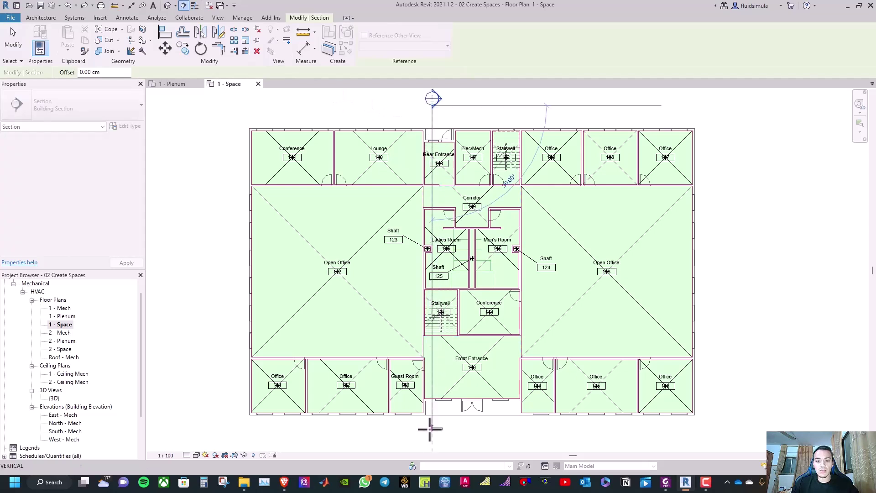
pyautogui.click(430, 440)
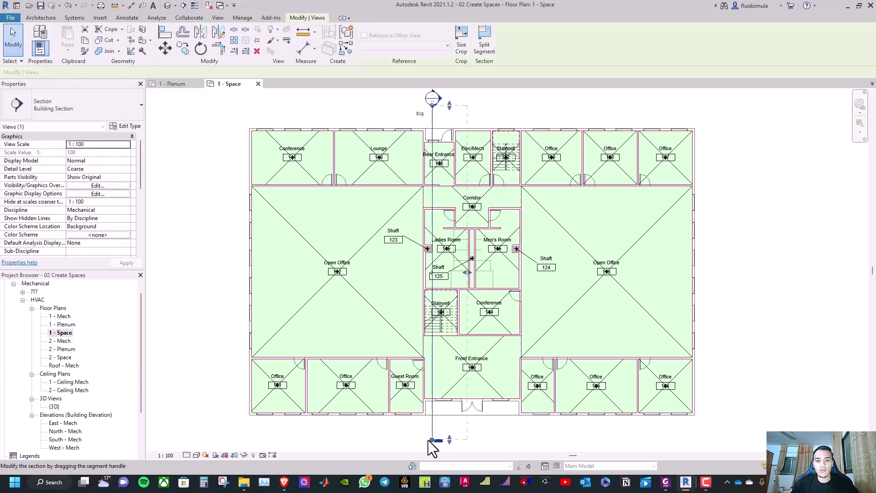
pyautogui.press('Escape')
pyautogui.press('Escape')
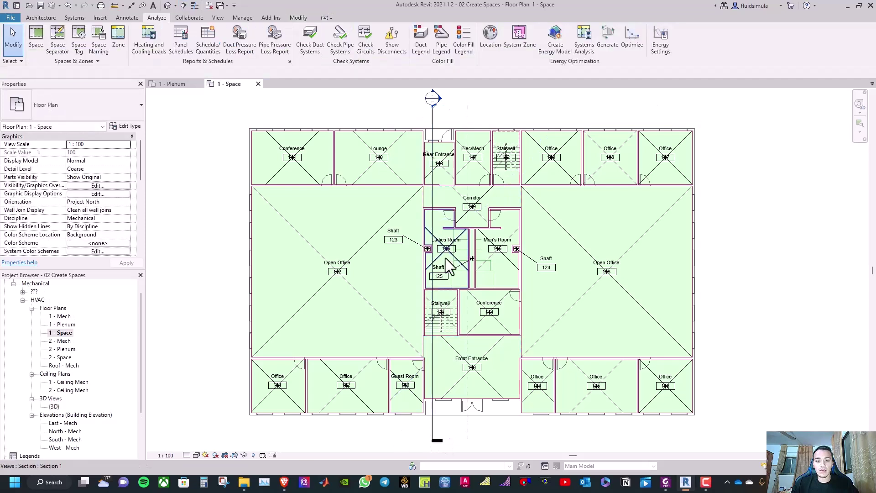
pyautogui.doubleClick(432, 99)
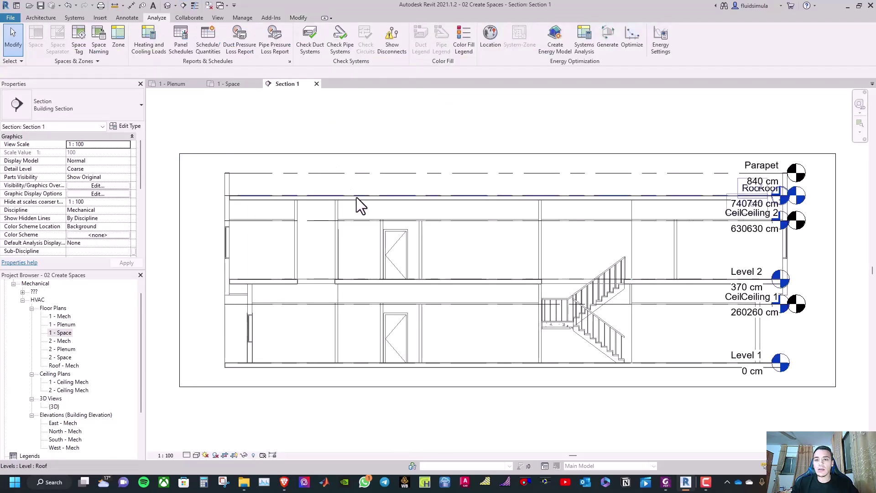
pyautogui.scroll(-2, 370, 211)
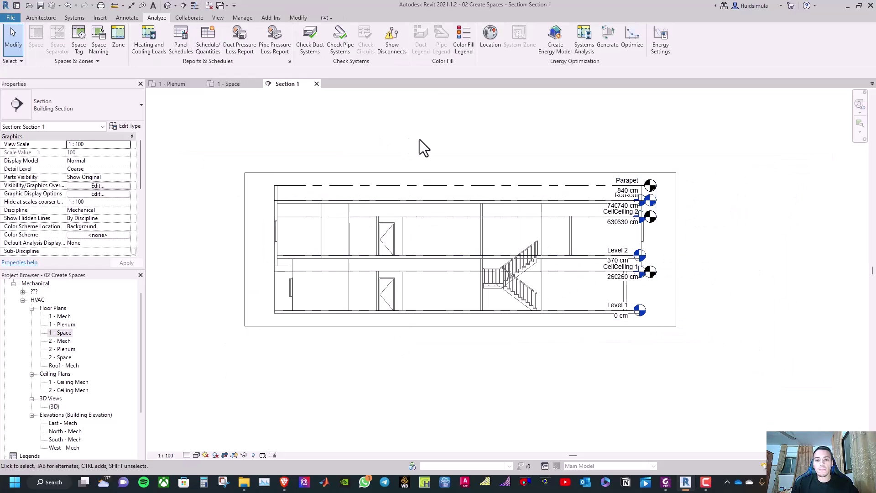
pyautogui.scroll(1, 419, 141)
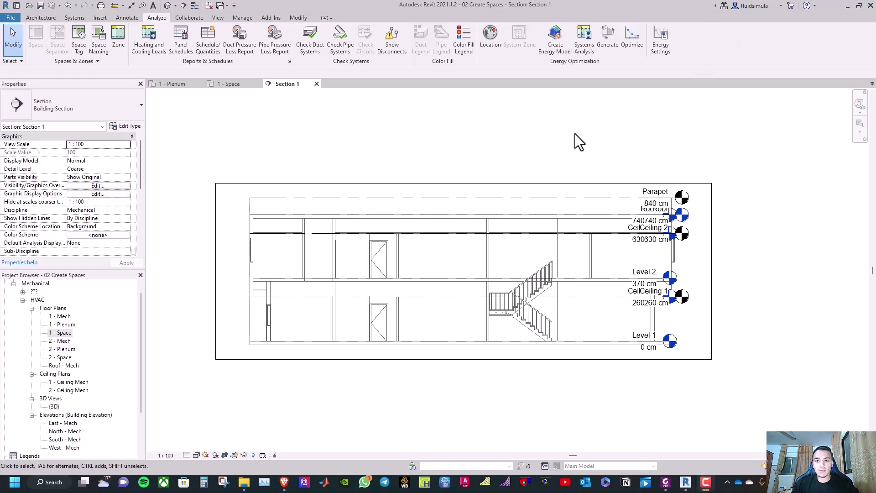
# - Hide the Levels annotation category in Section 1 via VG
pyautogui.press('v')
pyautogui.press('g')
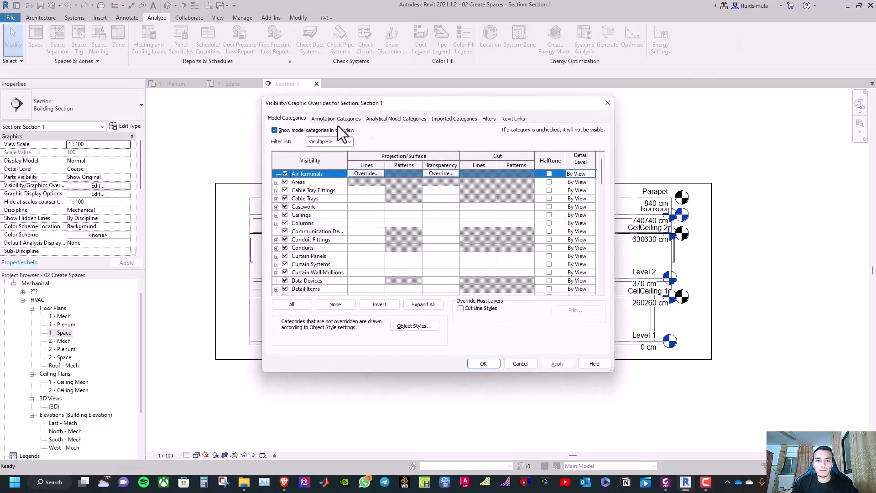
pyautogui.click(337, 118)
pyautogui.scroll(-7, 305, 231)
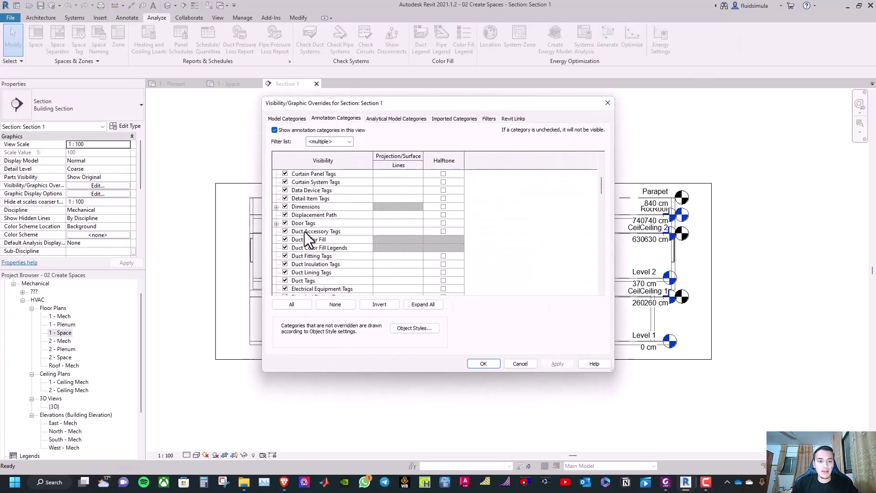
pyautogui.scroll(-6, 305, 231)
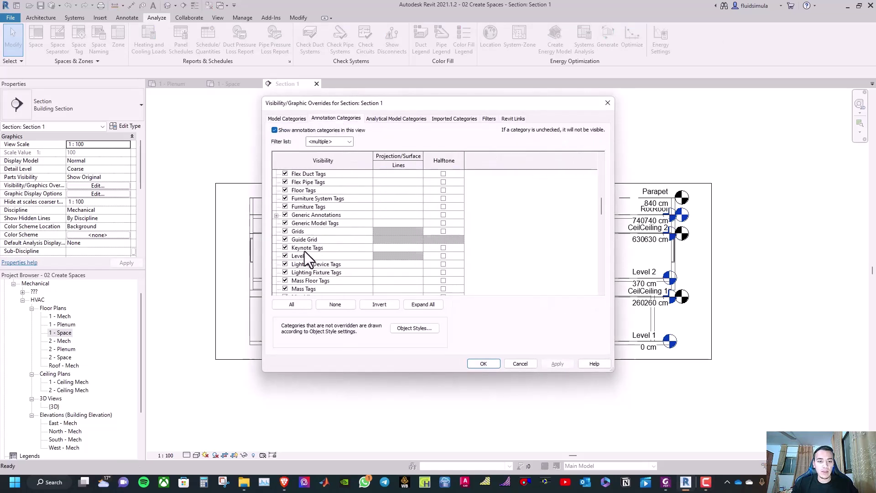
pyautogui.click(285, 231)
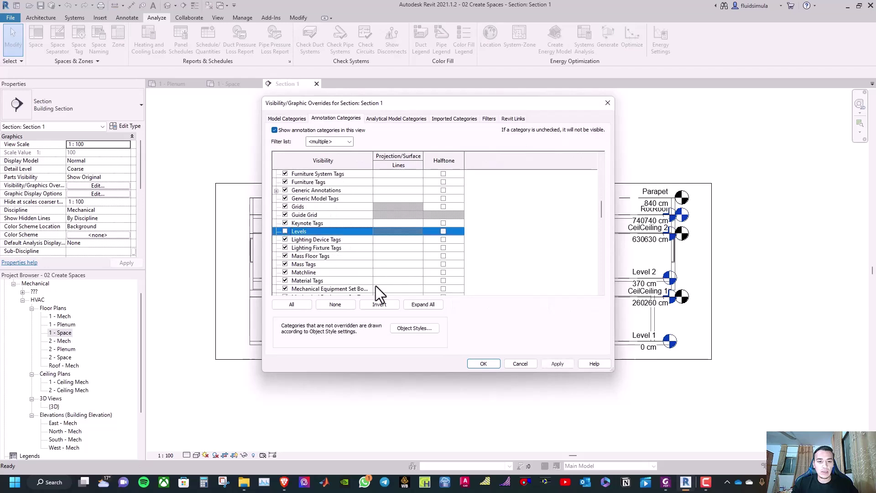
pyautogui.click(483, 364)
# - Show the Spaces Interior and Reference subcategories in Section 1
pyautogui.press('v')
pyautogui.press('g')
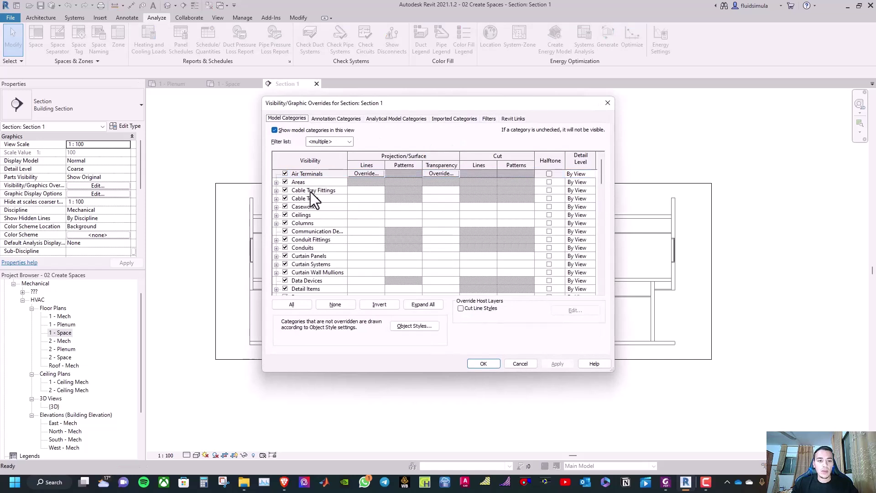
pyautogui.scroll(-3, 310, 192)
pyautogui.scroll(-10, 311, 204)
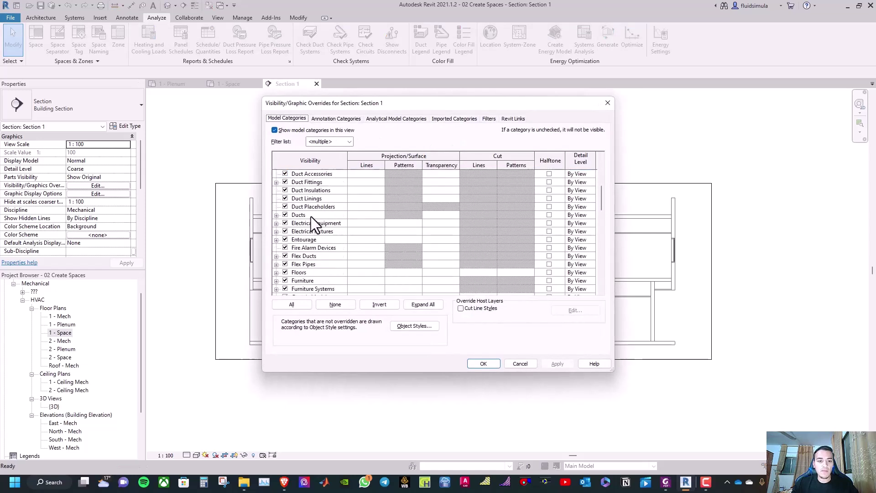
pyautogui.scroll(-6, 310, 222)
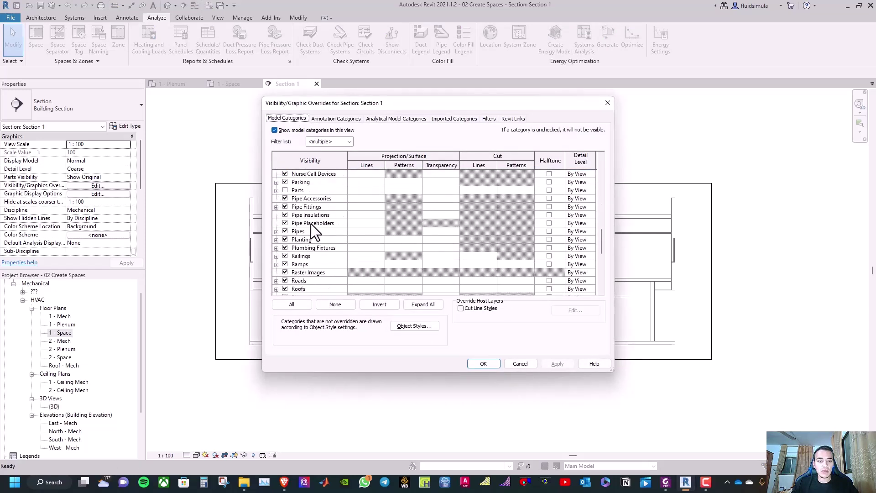
pyautogui.scroll(-1, 310, 225)
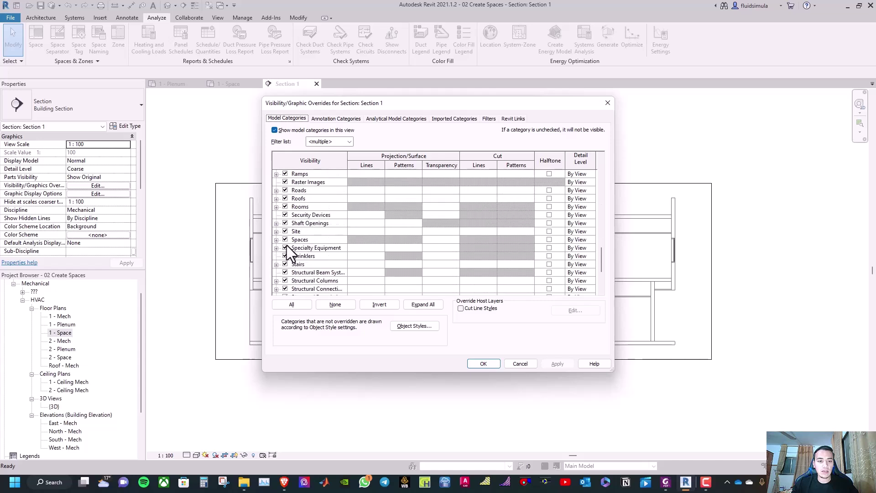
pyautogui.click(276, 239)
pyautogui.click(292, 258)
pyautogui.click(293, 262)
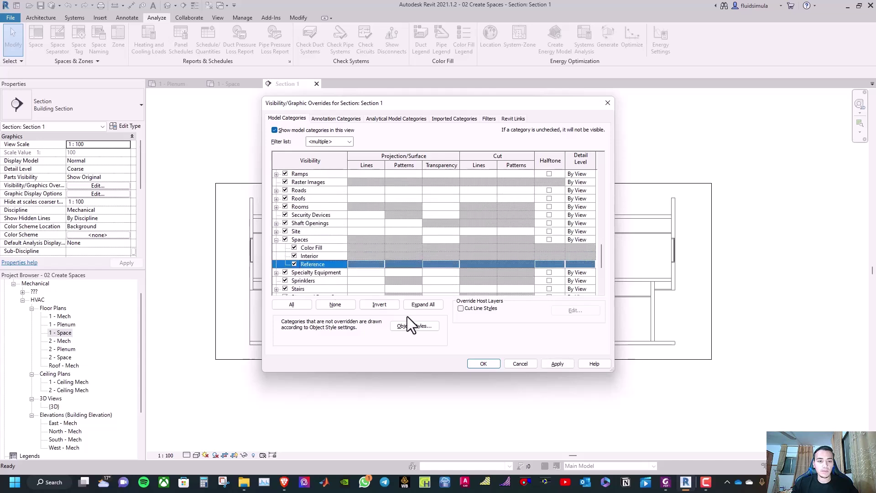
pyautogui.click(474, 362)
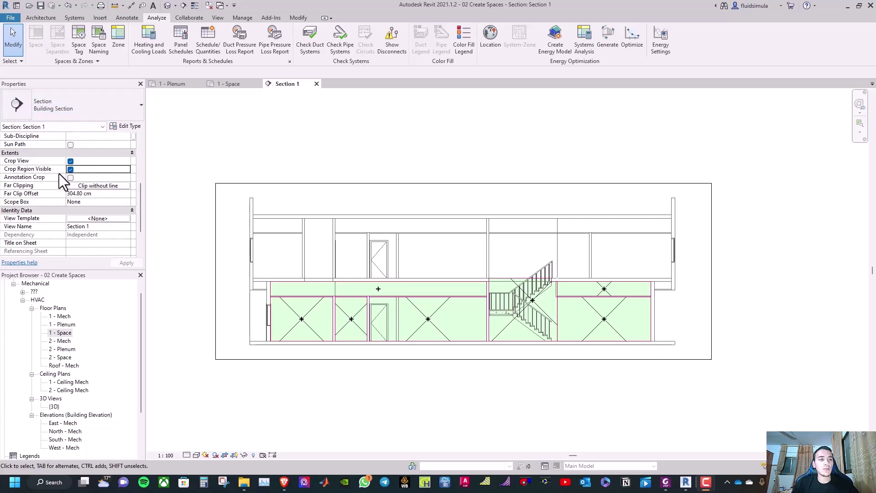
# - Hide the section's crop boundary and locate Section 1 in the Project Browser
pyautogui.click(71, 170)
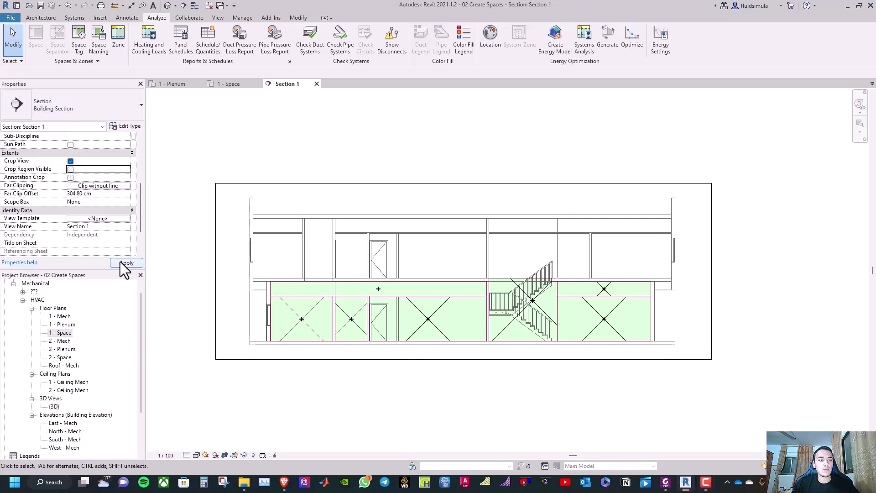
pyautogui.click(121, 262)
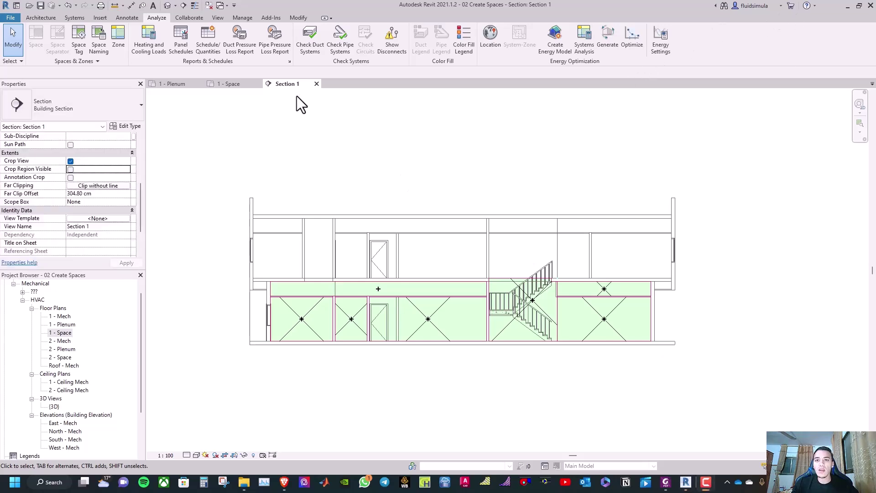
pyautogui.scroll(-1, 48, 170)
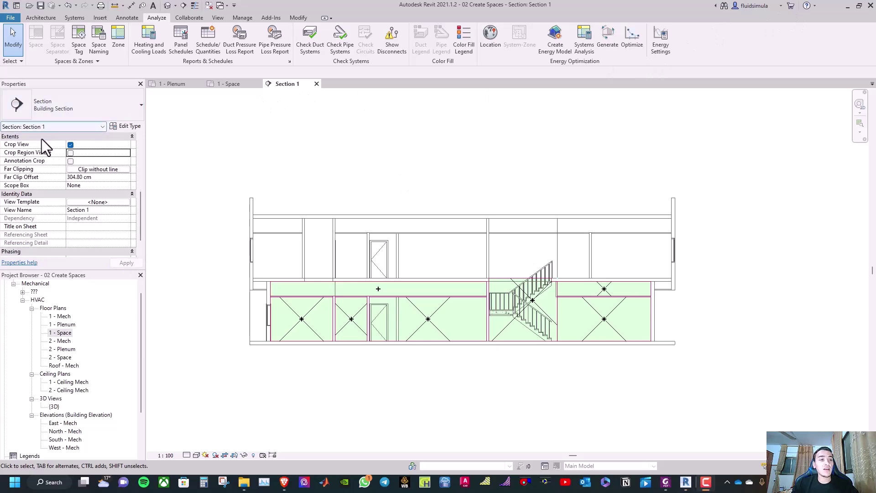
pyautogui.click(22, 292)
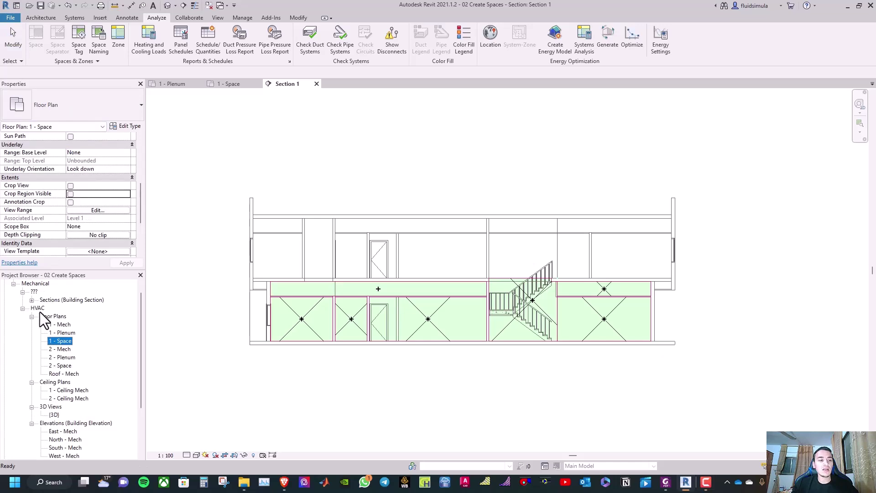
pyautogui.scroll(3, 43, 198)
pyautogui.click(43, 300)
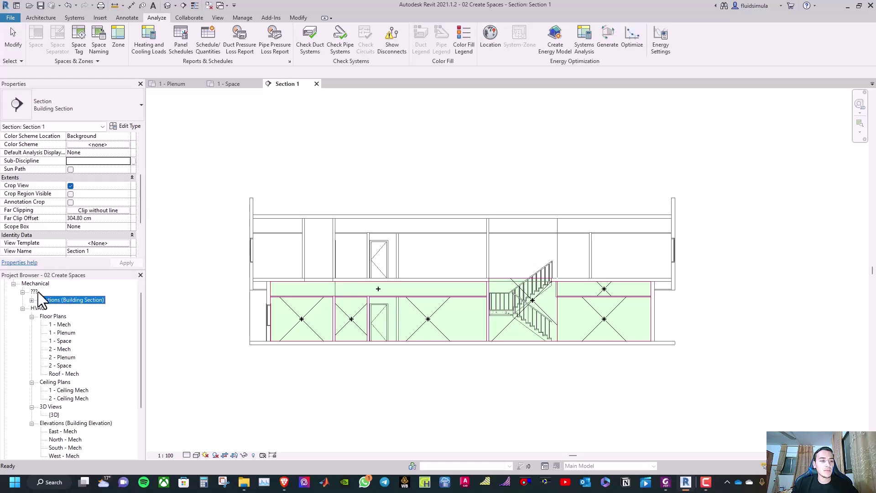
pyautogui.click(32, 300)
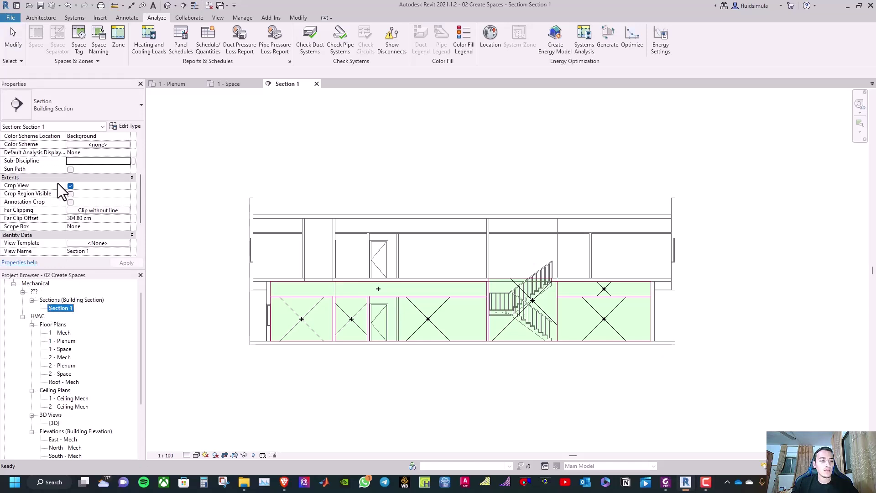
pyautogui.scroll(-3, 58, 183)
pyautogui.scroll(3, 59, 188)
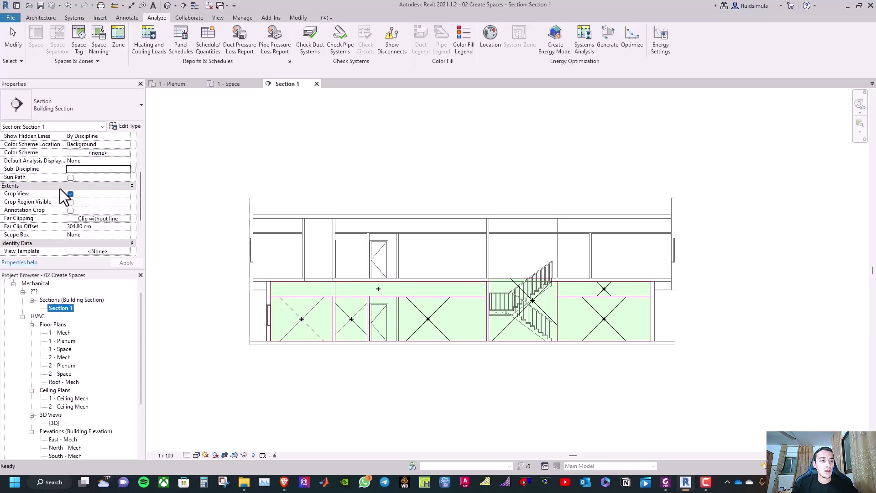
pyautogui.scroll(-3, 65, 201)
pyautogui.scroll(5, 64, 200)
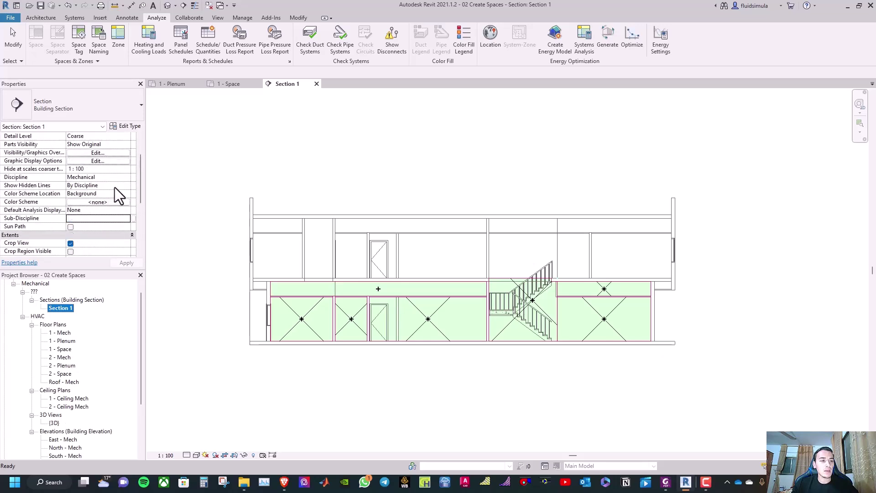
# - Keep Section 1's discipline Mechanical and set its Sub-Discipline to HVAC
pyautogui.click(126, 178)
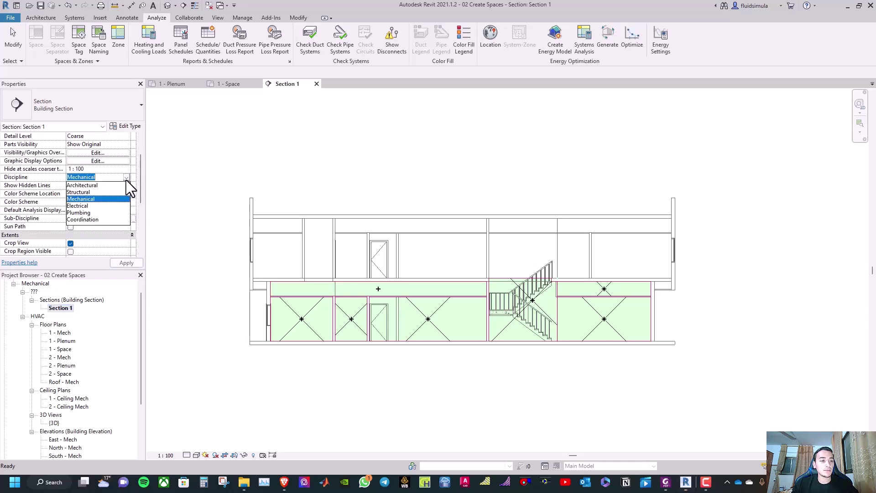
pyautogui.click(127, 184)
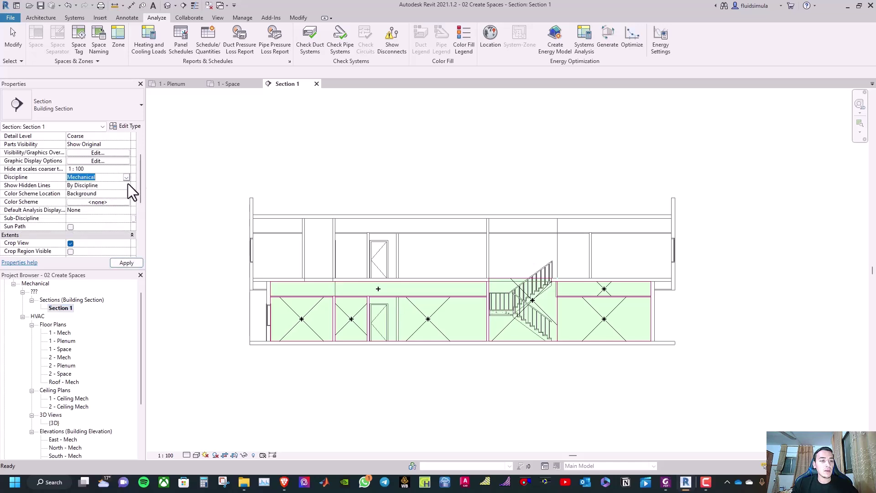
pyautogui.click(126, 186)
pyautogui.click(125, 188)
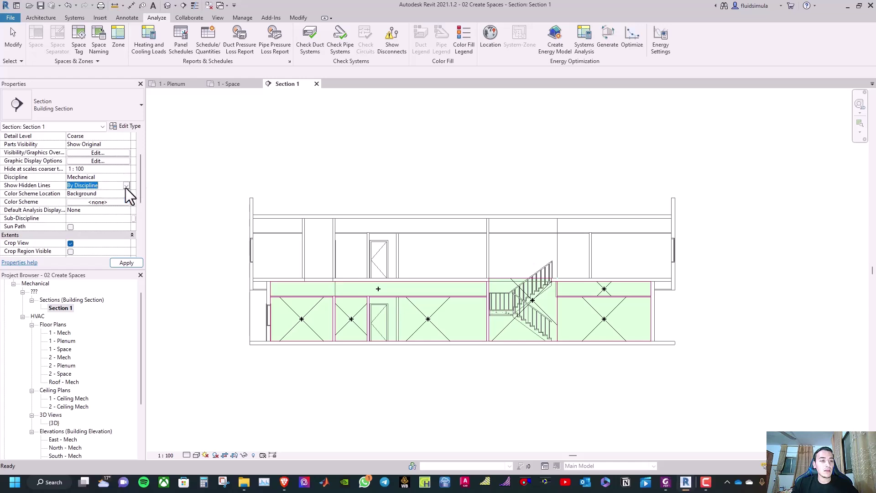
pyautogui.click(127, 222)
pyautogui.click(128, 222)
pyautogui.click(120, 226)
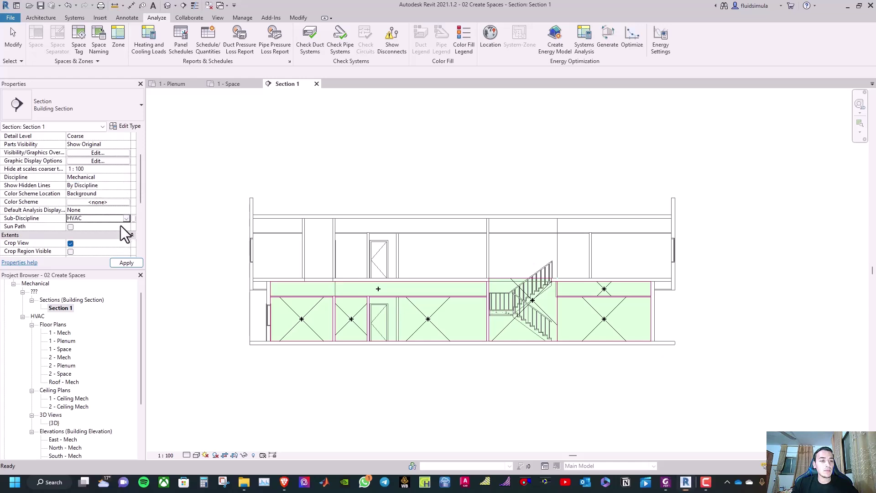
pyautogui.click(124, 263)
pyautogui.scroll(-1, 73, 379)
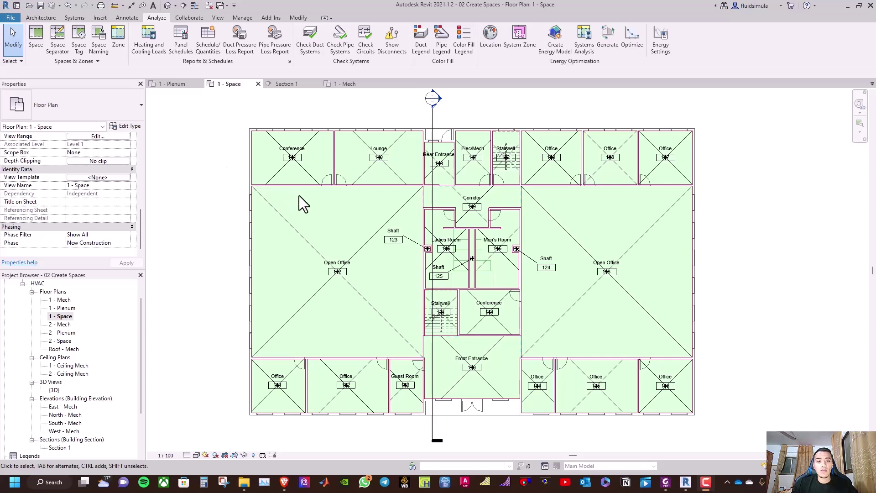
# - Assign the Office - Open Plan space type to both Open Office spaces
pyautogui.click(311, 187)
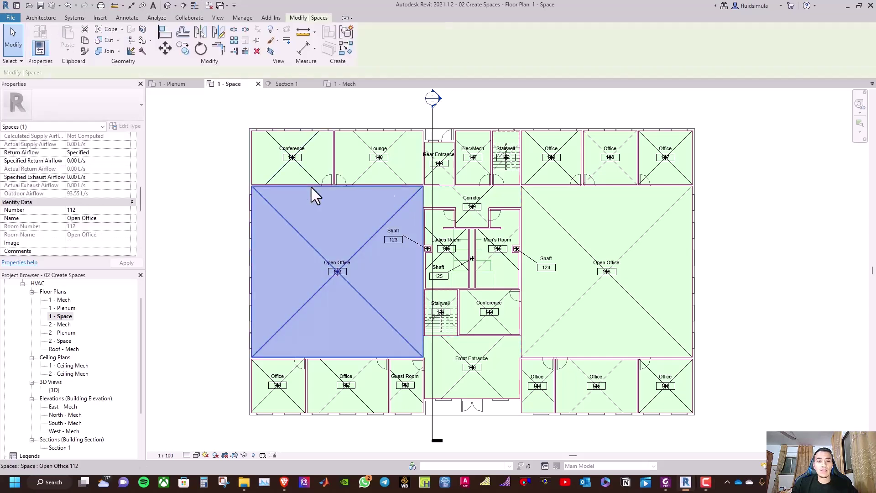
pyautogui.keyDown('ctrl'); pyautogui.click(575, 199); pyautogui.keyUp('ctrl')
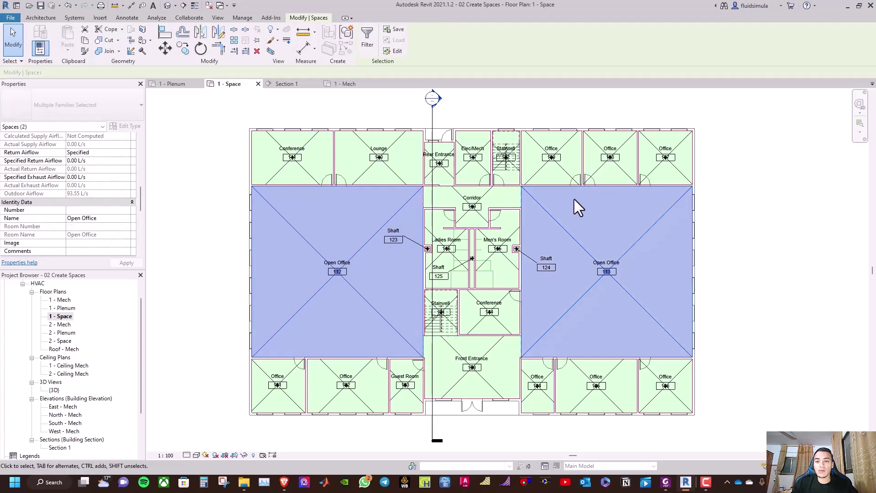
pyautogui.scroll(-5, 102, 157)
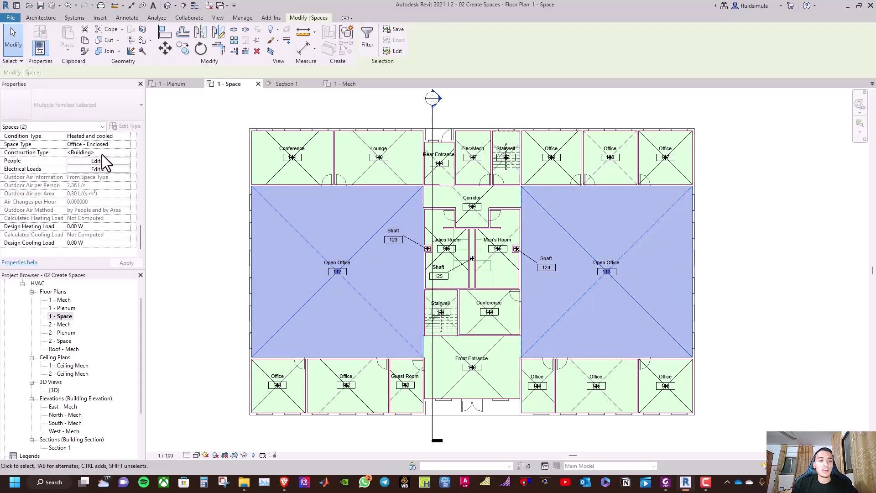
pyautogui.scroll(1, 100, 176)
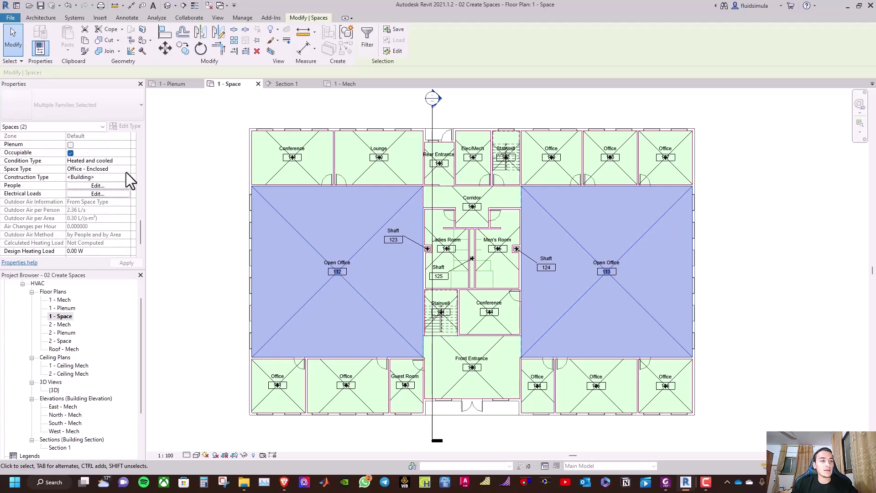
pyautogui.click(127, 170)
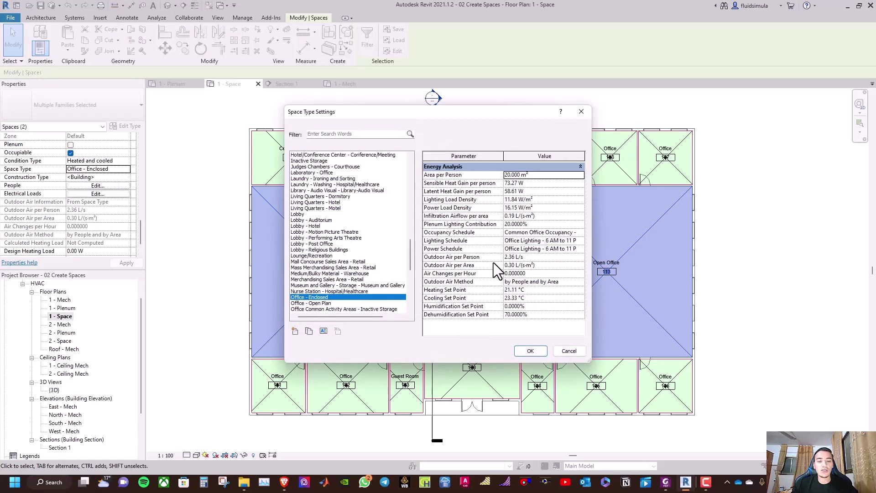
pyautogui.click(307, 303)
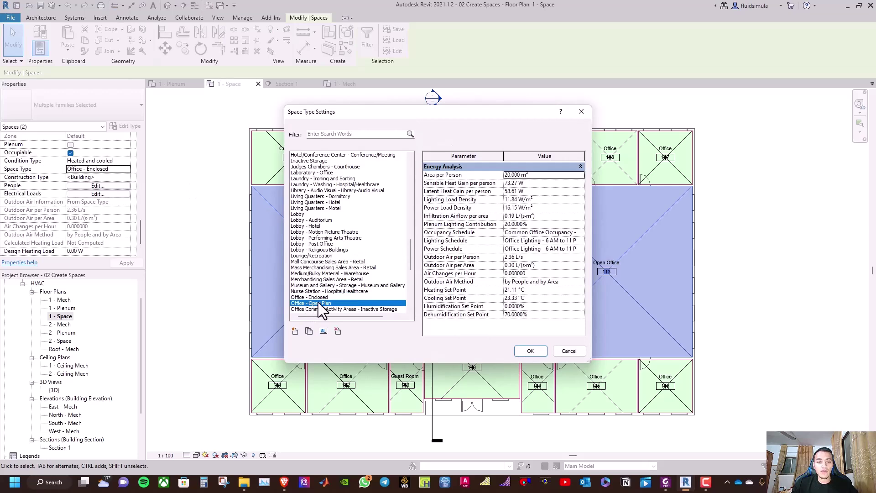
pyautogui.click(529, 350)
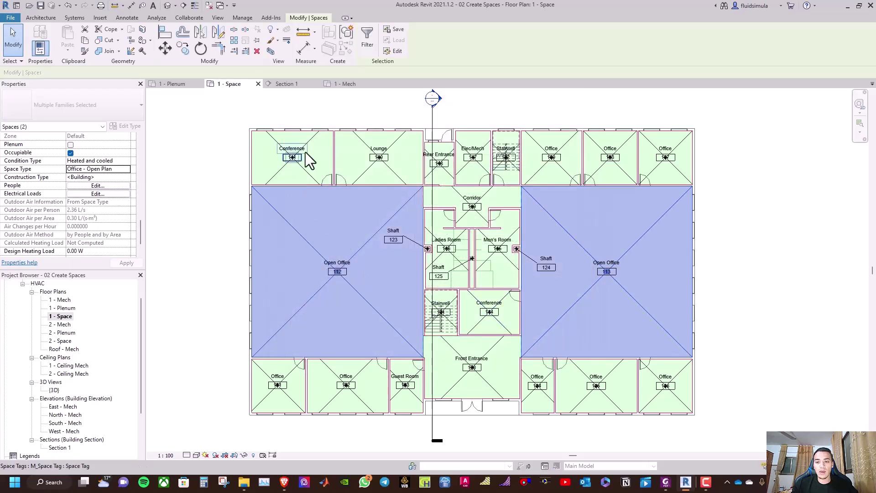
pyautogui.press('Escape')
# - Assign Conference Meeting/Multipurpose to the top-left and central Conference spaces
pyautogui.click(317, 136)
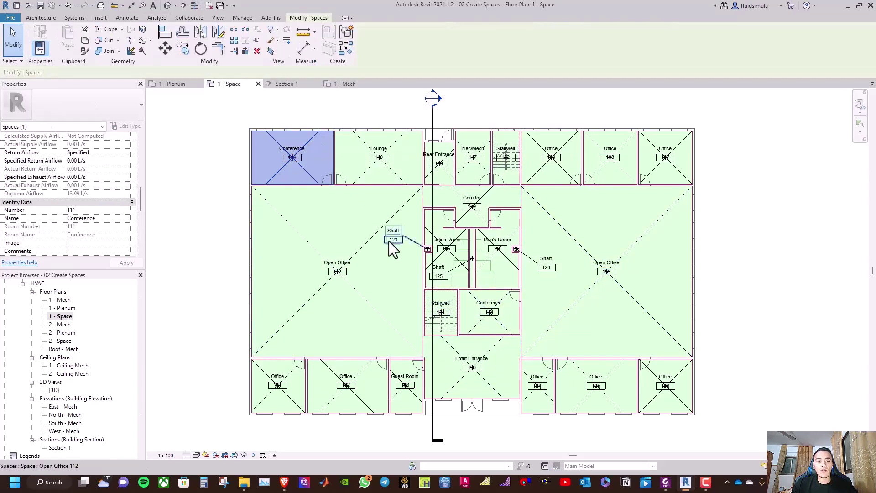
pyautogui.keyDown('ctrl'); pyautogui.click(473, 292); pyautogui.keyUp('ctrl')
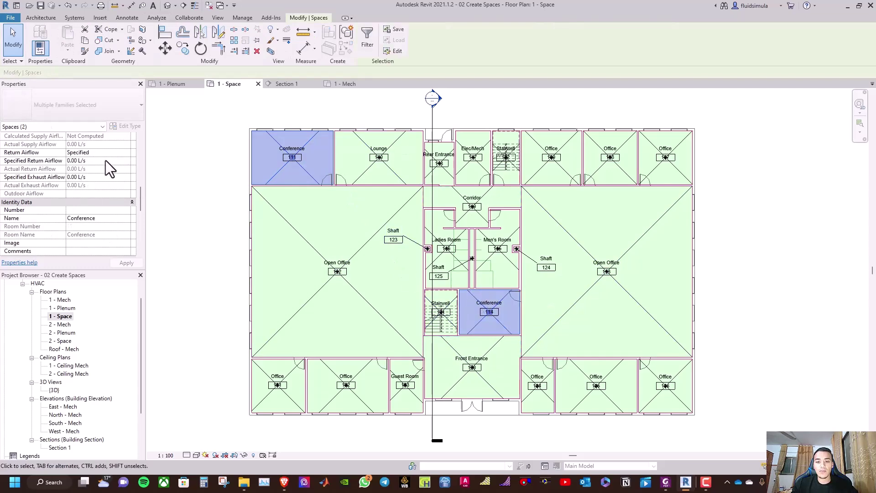
pyautogui.scroll(-2, 106, 165)
pyautogui.click(124, 203)
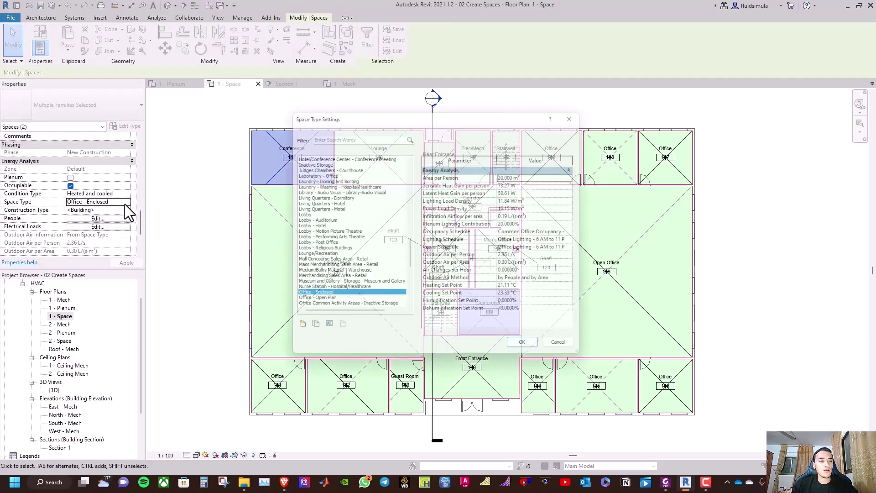
pyautogui.scroll(-3, 338, 251)
pyautogui.scroll(-3, 338, 250)
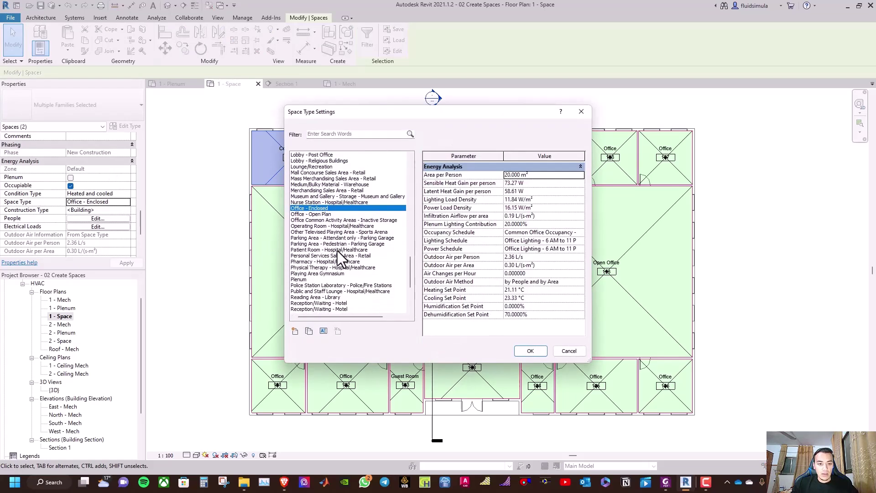
pyautogui.scroll(15, 317, 270)
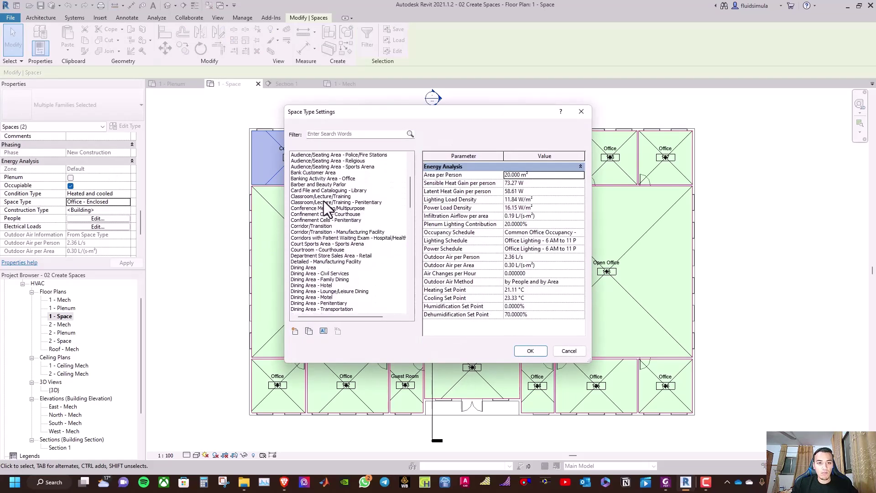
pyautogui.click(319, 208)
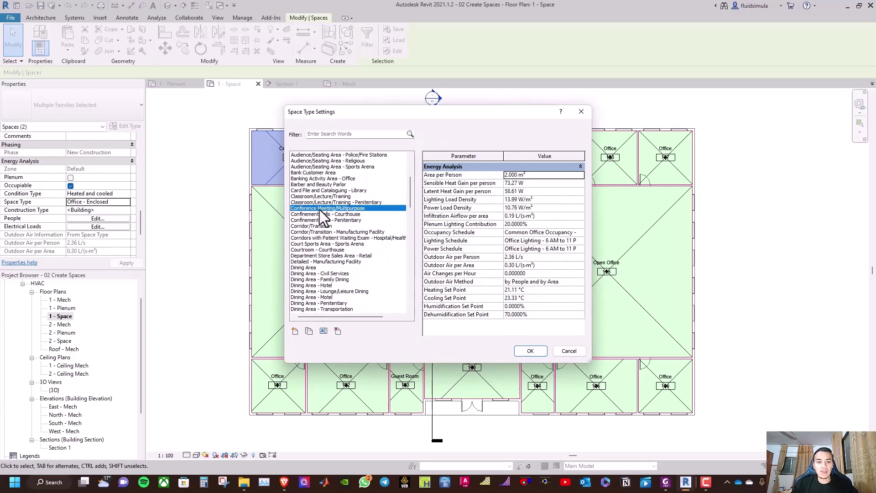
pyautogui.click(533, 351)
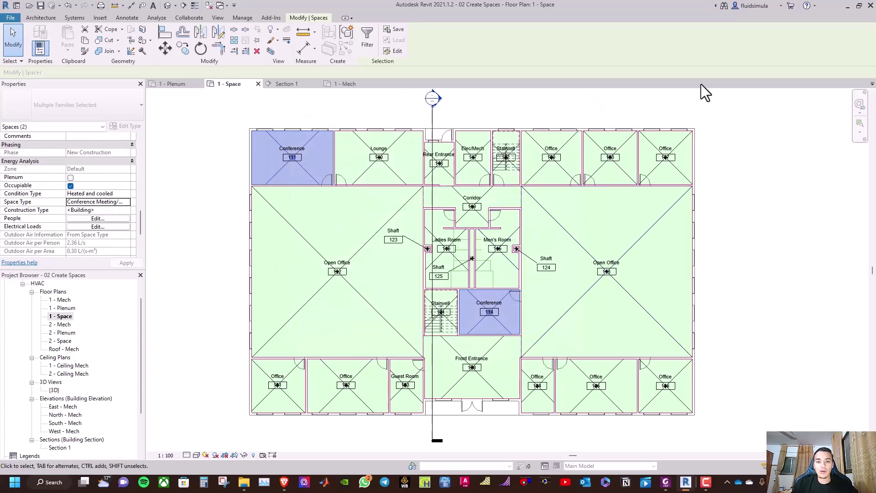
# - Give the Lounge space the Lounge/Recreation space type, filtering the list by 'lou'
pyautogui.press('Escape')
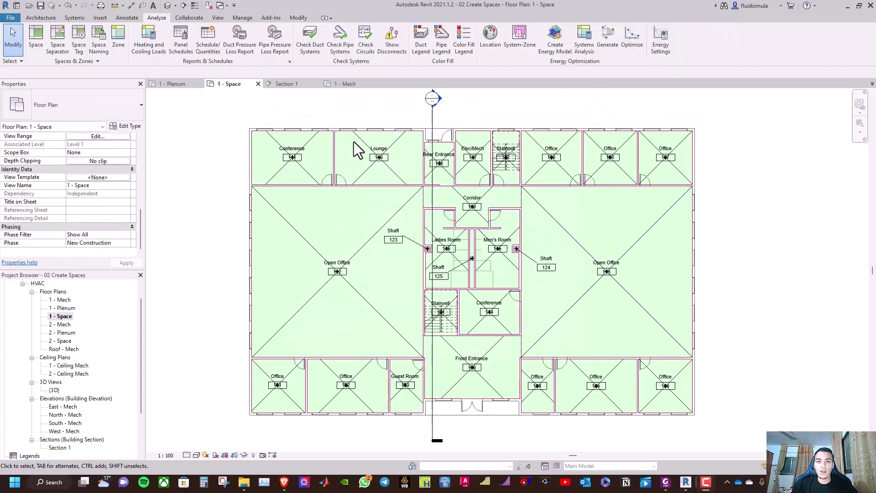
pyautogui.click(348, 130)
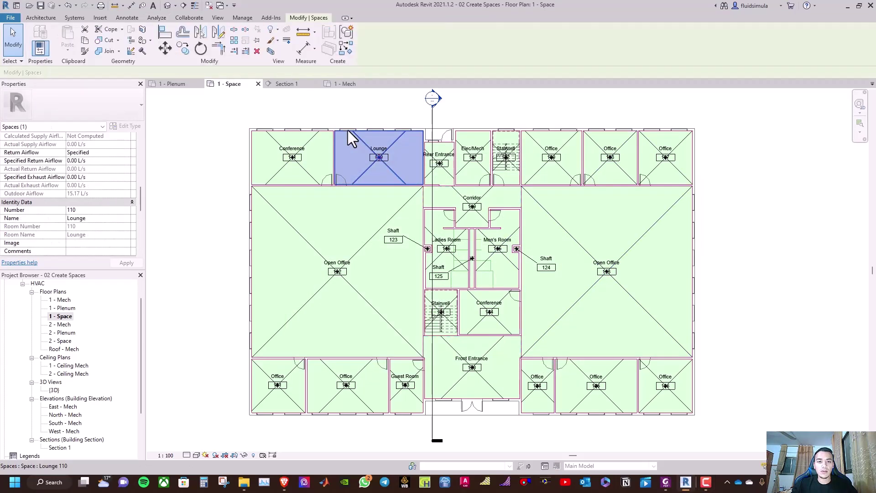
pyautogui.scroll(5, 58, 188)
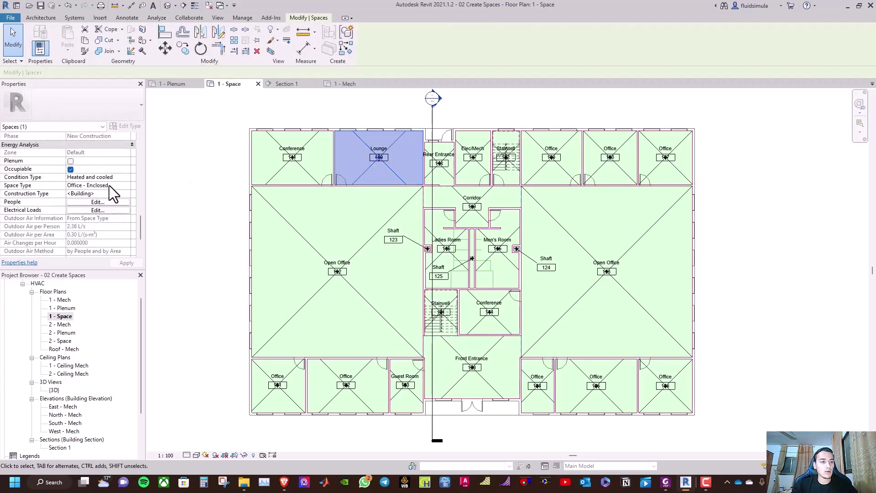
pyautogui.click(117, 185)
pyautogui.click(127, 186)
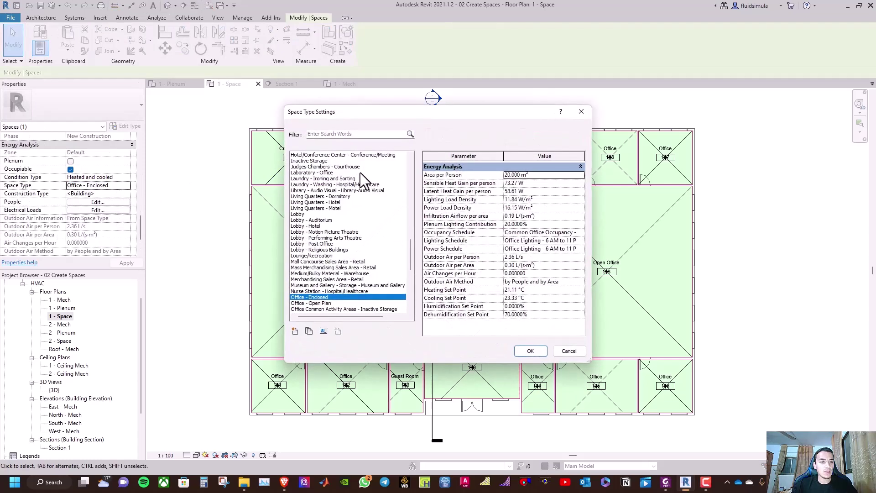
pyautogui.click(339, 134)
pyautogui.write('l')
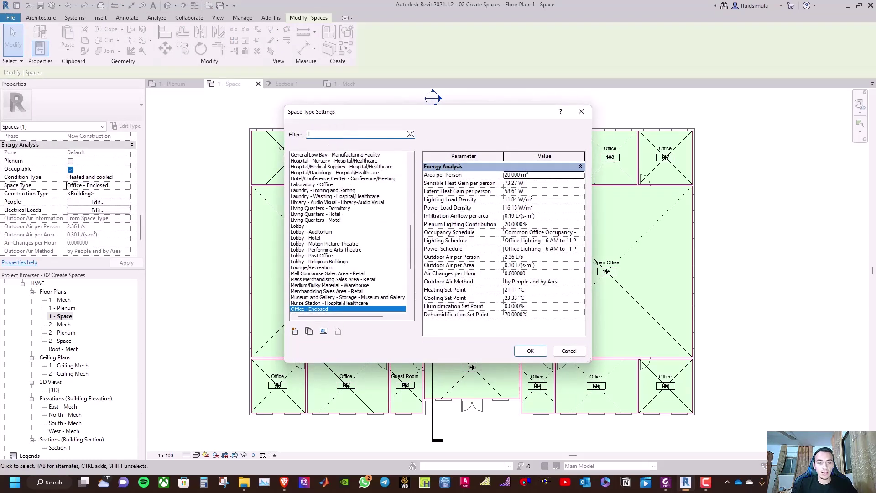
pyautogui.write('ou')
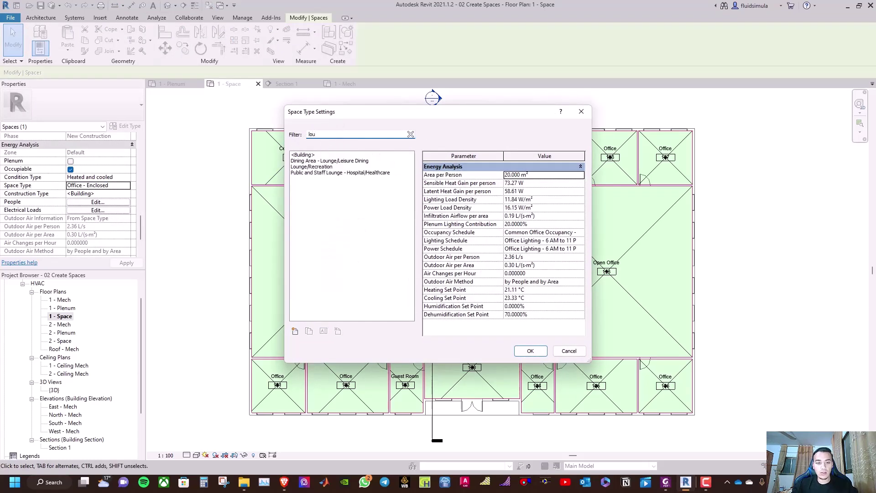
pyautogui.click(322, 167)
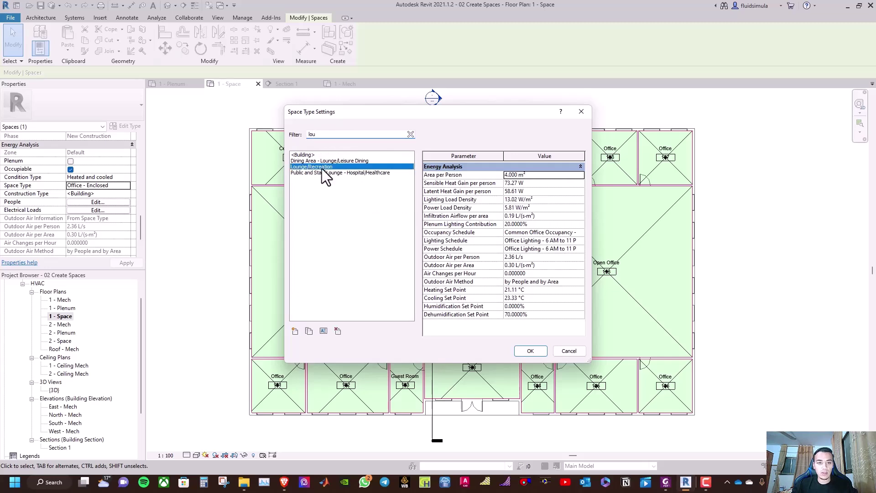
pyautogui.click(522, 351)
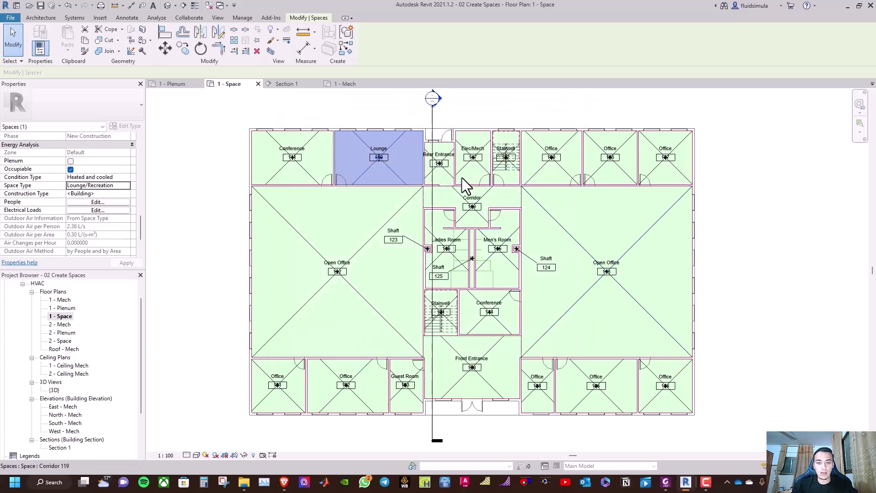
# - Give the Men's Room and Ladies Room spaces the Restrooms space type, filtering by 'rest'
pyautogui.click(512, 219)
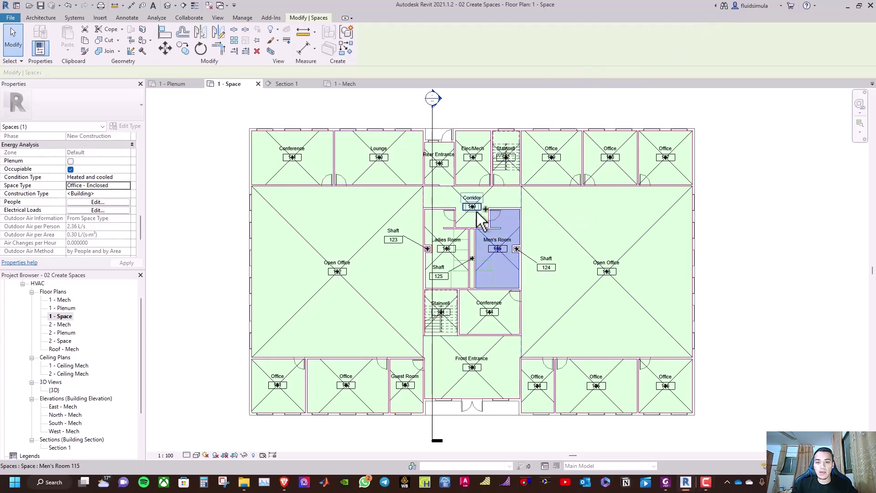
pyautogui.keyDown('ctrl'); pyautogui.click(440, 214); pyautogui.keyUp('ctrl')
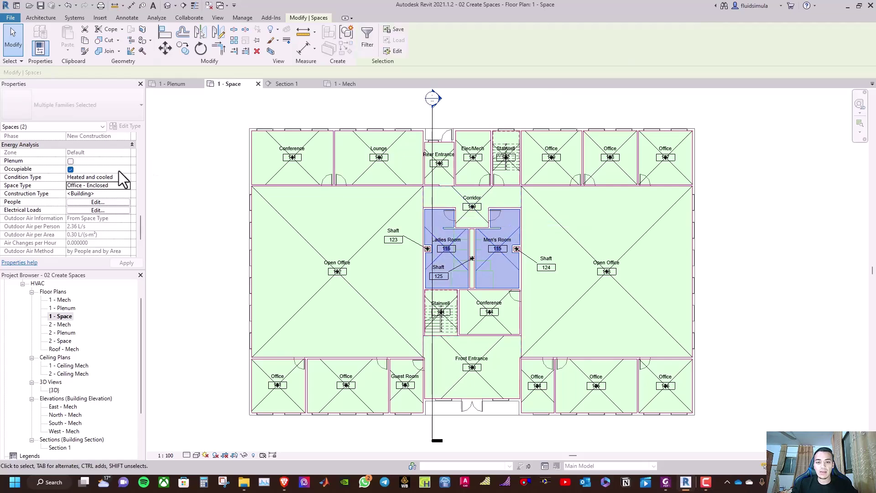
pyautogui.click(127, 186)
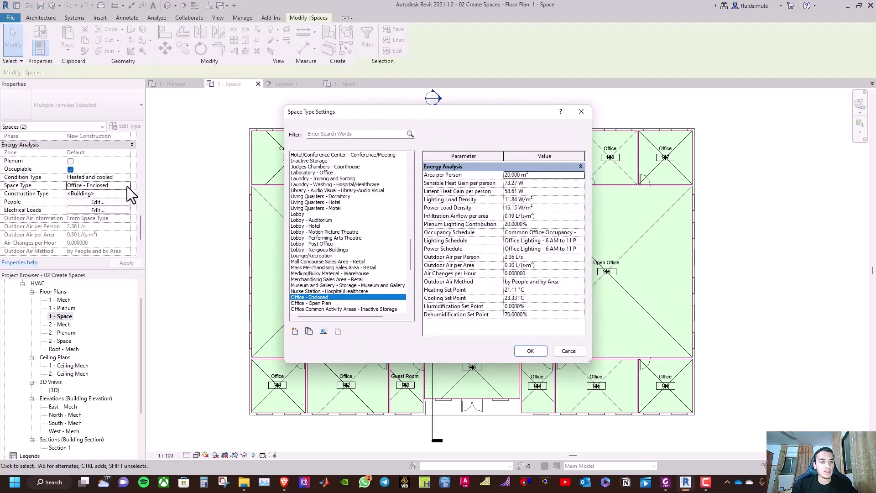
pyautogui.click(337, 135)
pyautogui.write('rest')
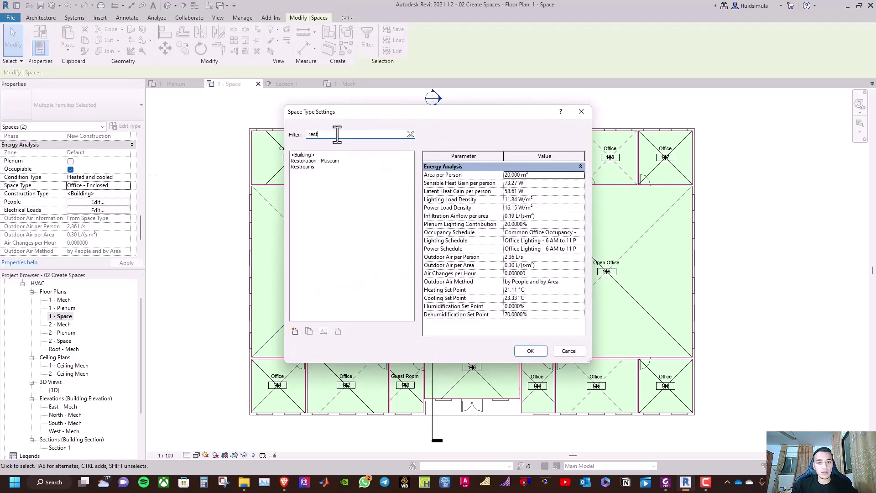
pyautogui.click(303, 167)
pyautogui.click(530, 350)
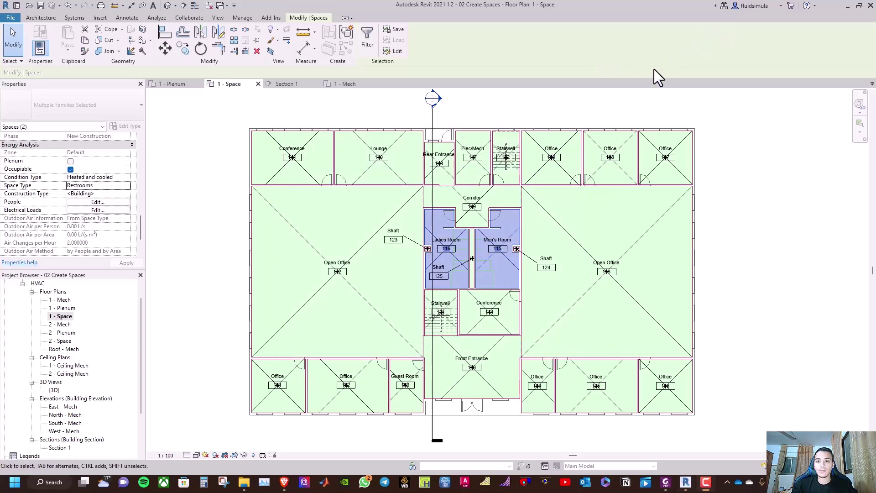
# - Set the Elec/Mech space's type to Electrical/Mechanical, filtering the list by 'elec'
pyautogui.click(473, 139)
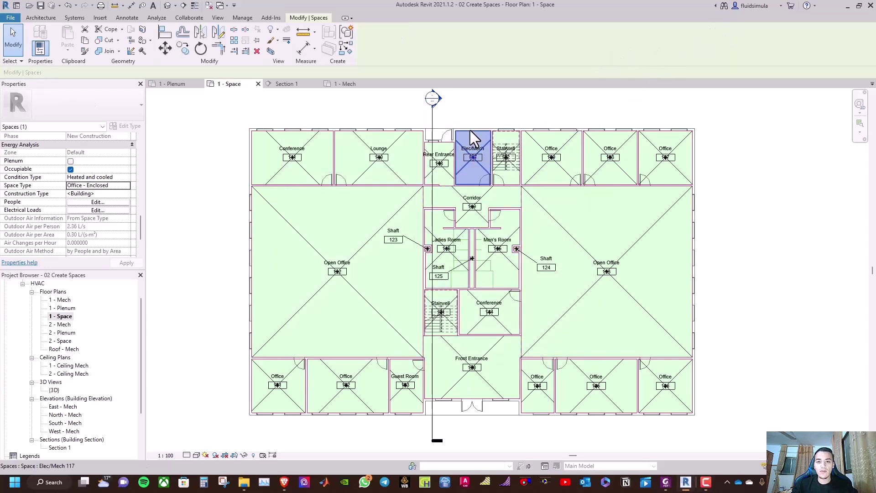
pyautogui.click(127, 185)
pyautogui.click(337, 134)
pyautogui.write('e')
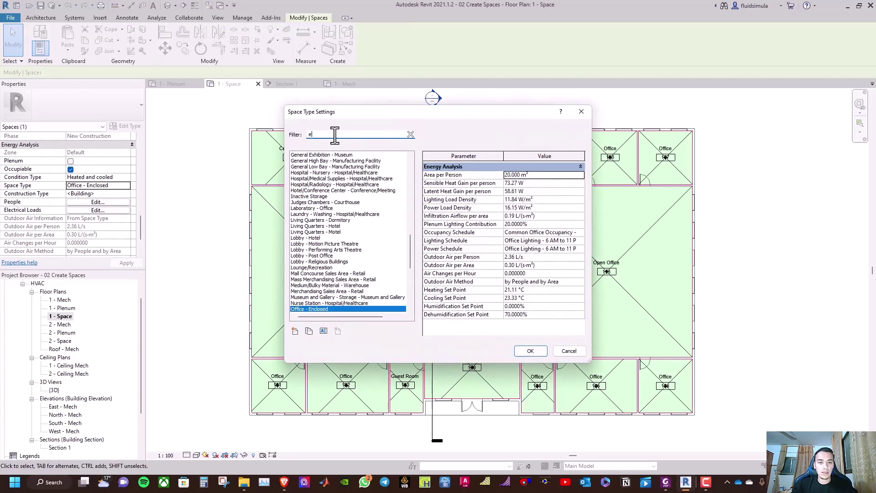
pyautogui.write('lec')
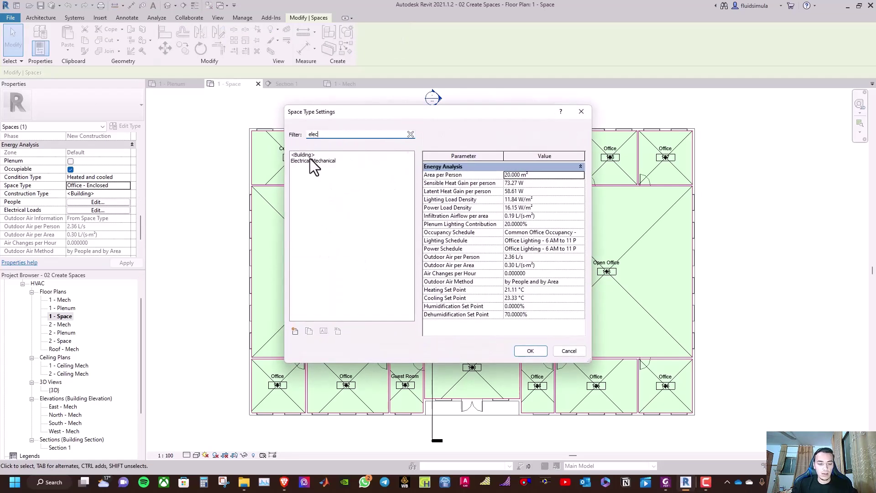
pyautogui.click(312, 160)
pyautogui.click(529, 351)
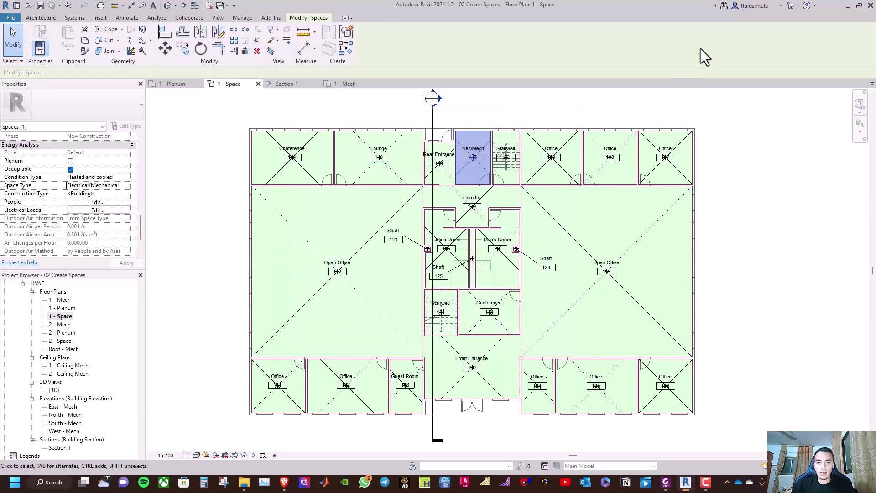
pyautogui.click(730, 119)
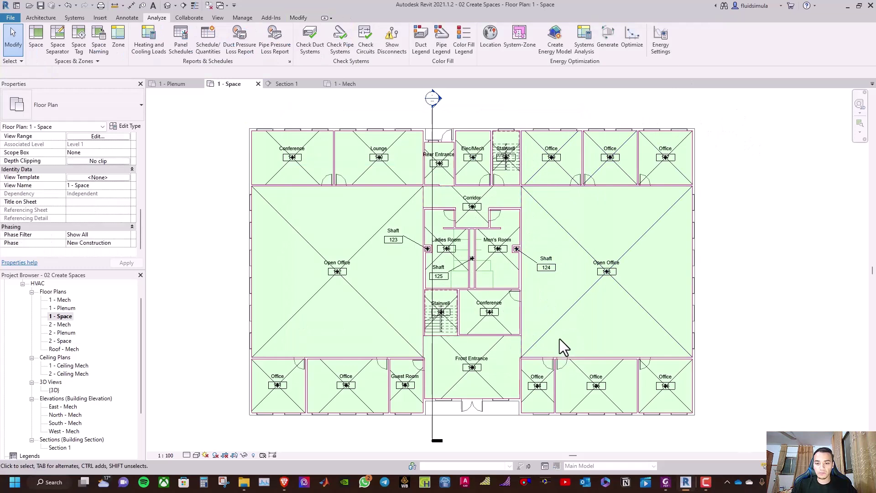
# - Set both the Front Entrance and Rear Entrance spaces to the Lobby - Hotel space type
pyautogui.click(490, 352)
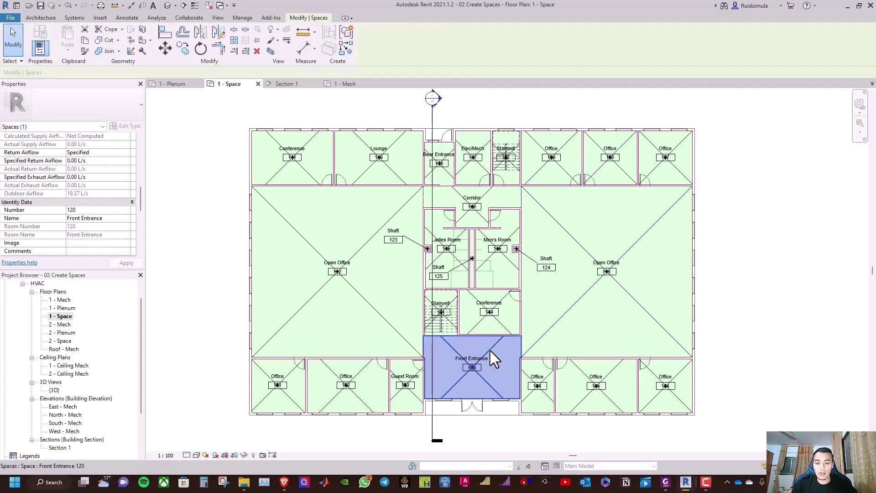
pyautogui.keyDown('ctrl'); pyautogui.click(441, 147); pyautogui.keyUp('ctrl')
pyautogui.scroll(-5, 114, 194)
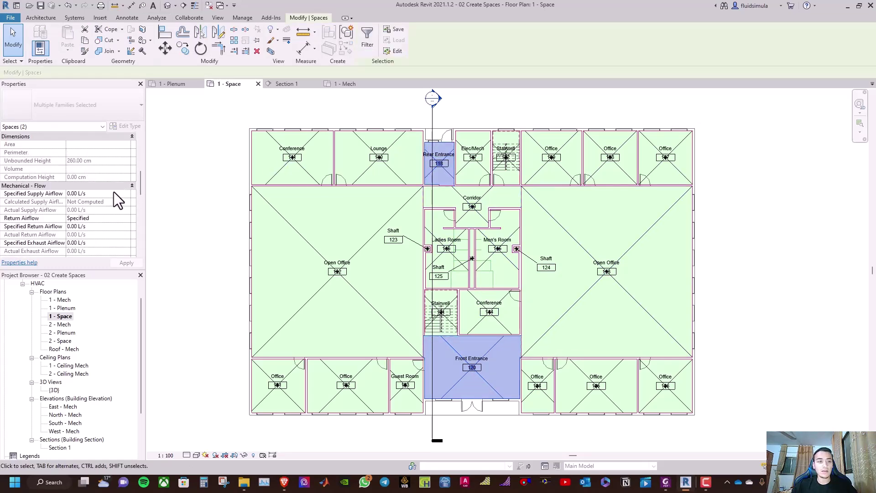
pyautogui.scroll(-5, 113, 196)
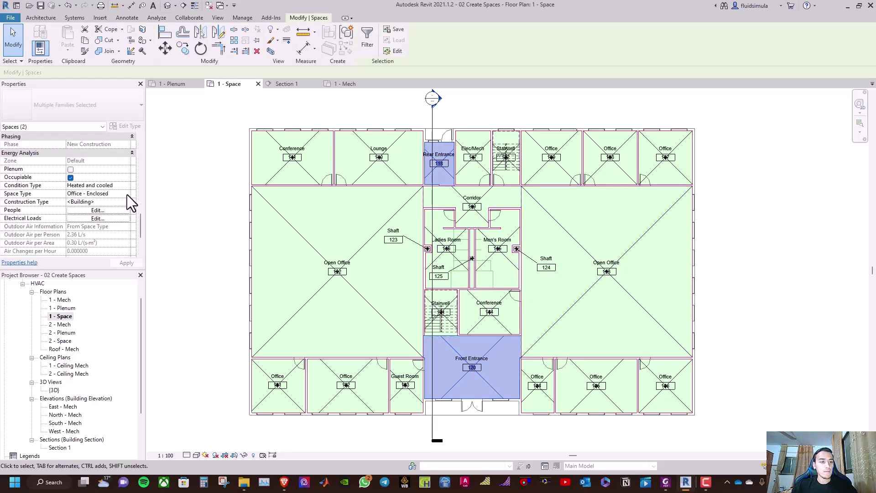
pyautogui.click(132, 194)
pyautogui.click(128, 193)
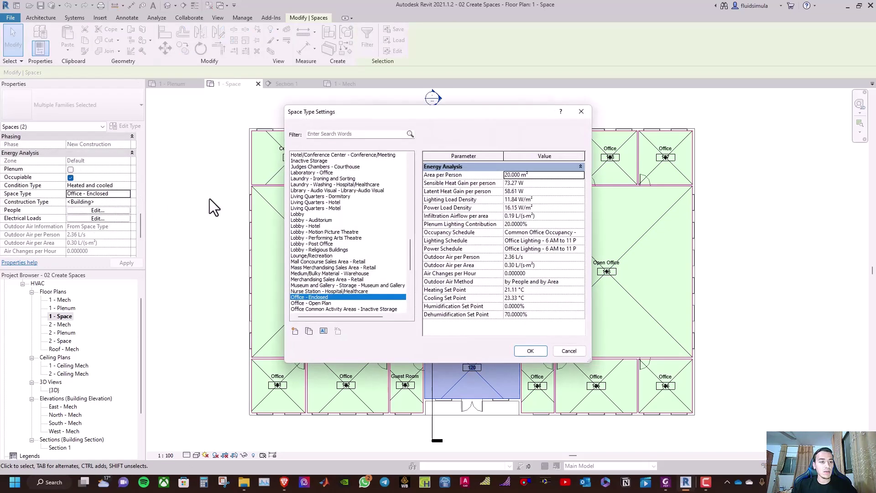
pyautogui.click(355, 134)
pyautogui.write('lo')
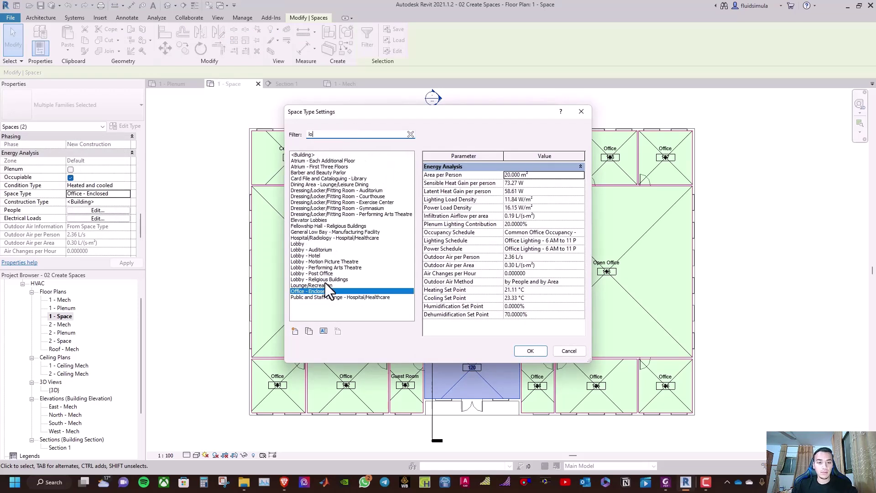
pyautogui.press('BackSpace')
pyautogui.press('BackSpace')
pyautogui.click(303, 297)
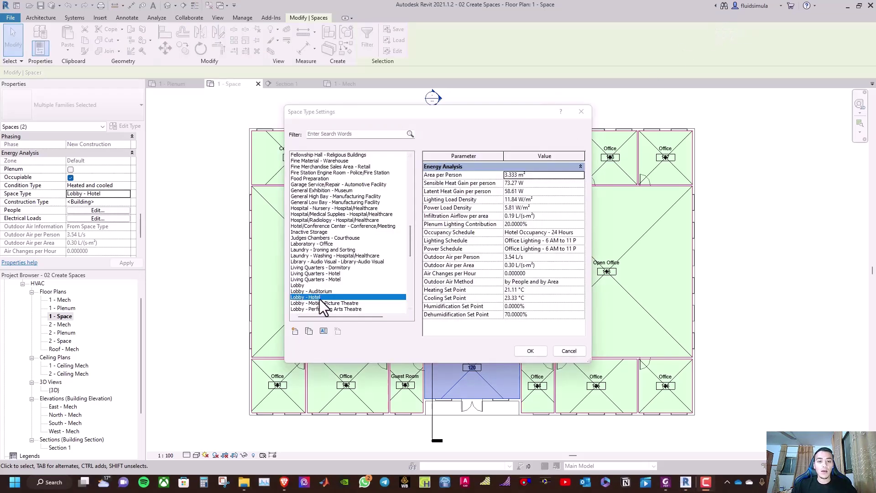
pyautogui.click(531, 351)
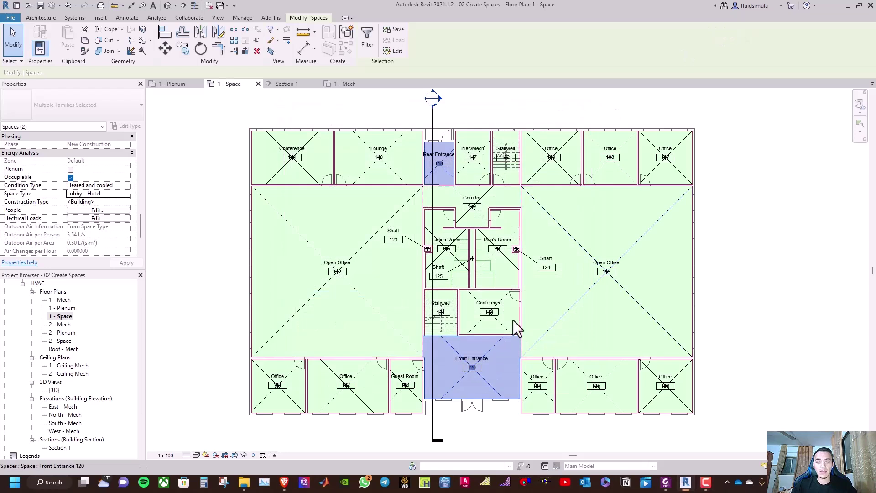
pyautogui.click(791, 189)
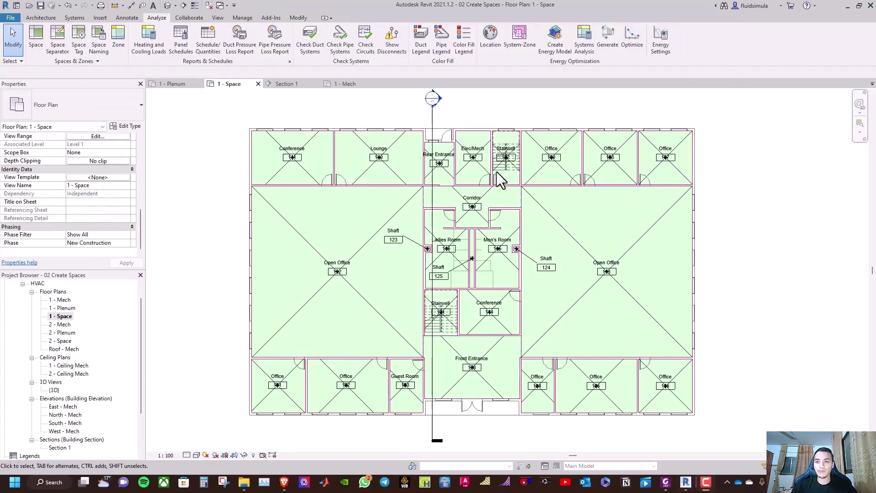
# - Set the Corridor space's type to Corridor/Transition, filtering the list by 'cor'
pyautogui.click(491, 193)
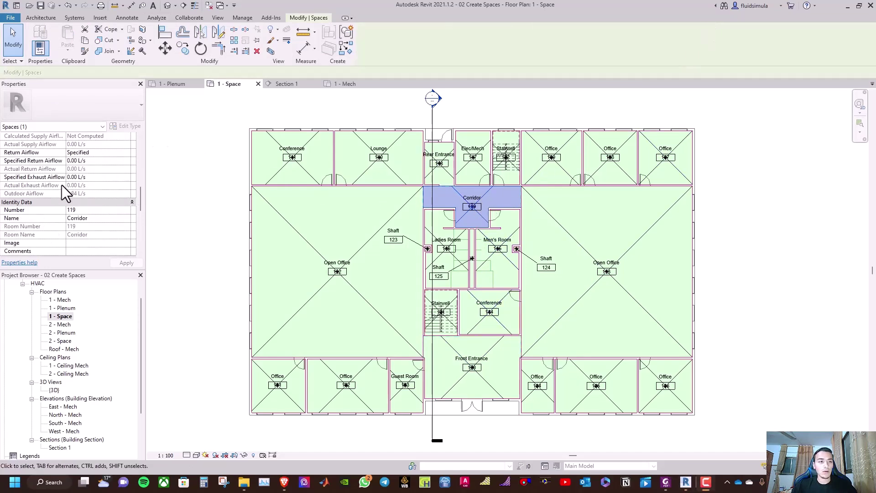
pyautogui.scroll(-4, 63, 186)
pyautogui.click(125, 227)
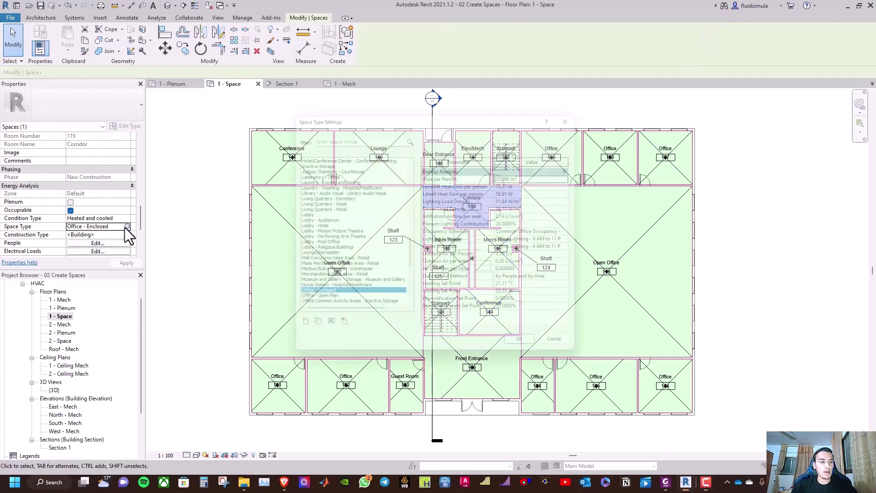
pyautogui.write('cor')
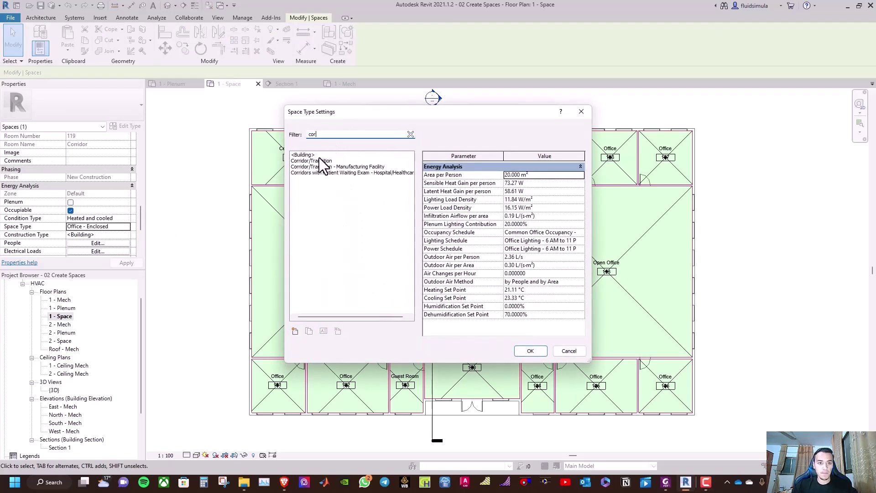
pyautogui.click(319, 159)
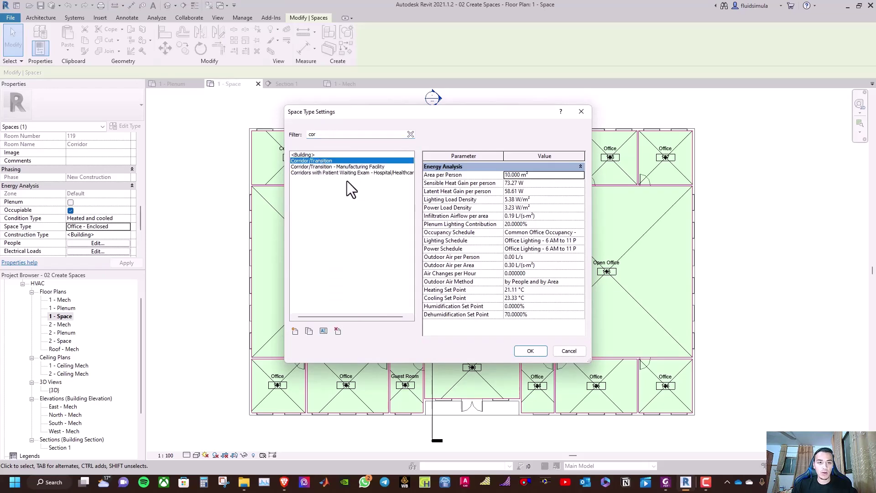
pyautogui.click(530, 351)
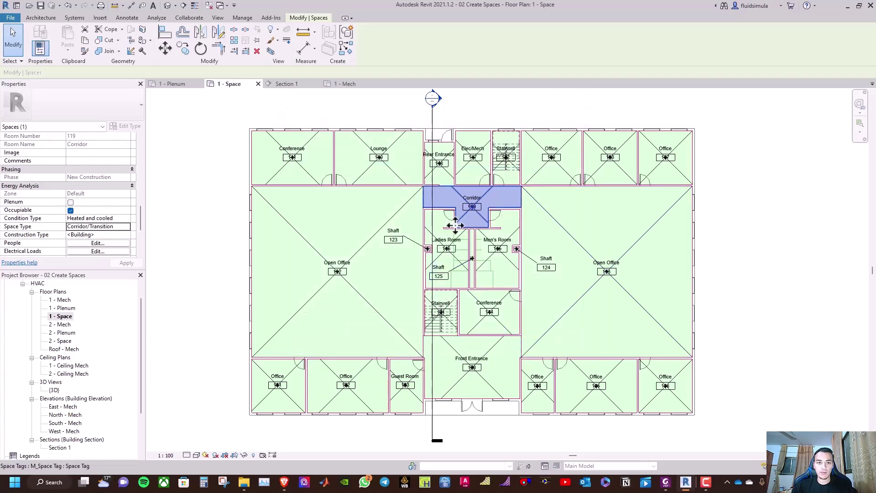
pyautogui.press('Escape')
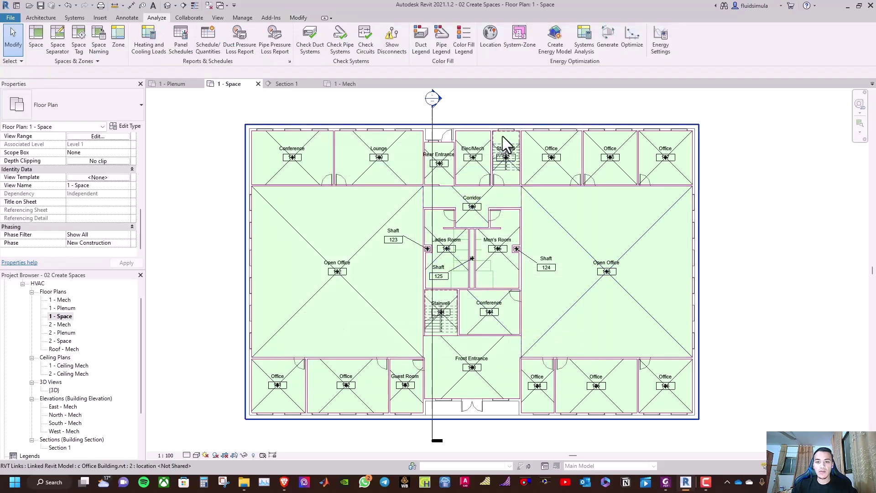
# - Set Stairwell spaces 121 and 122 to the Stairway space type, filtering by 'sta'
pyautogui.click(502, 136)
pyautogui.press('Escape')
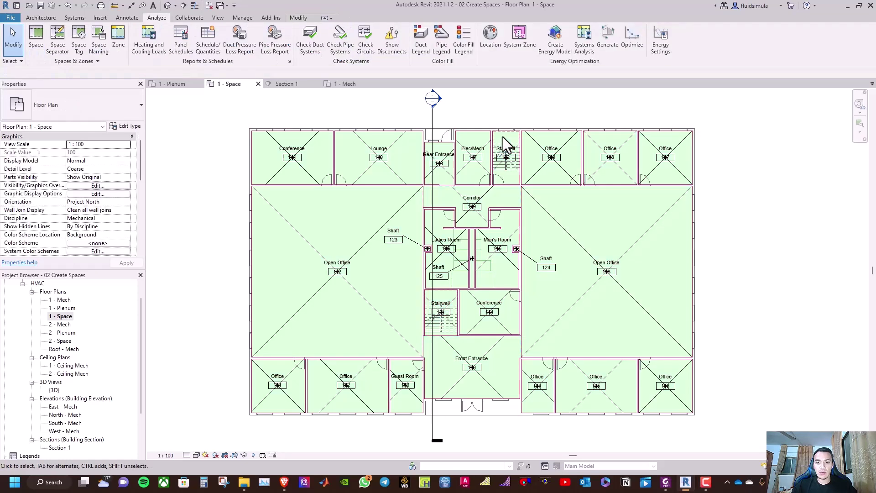
pyautogui.click(504, 185)
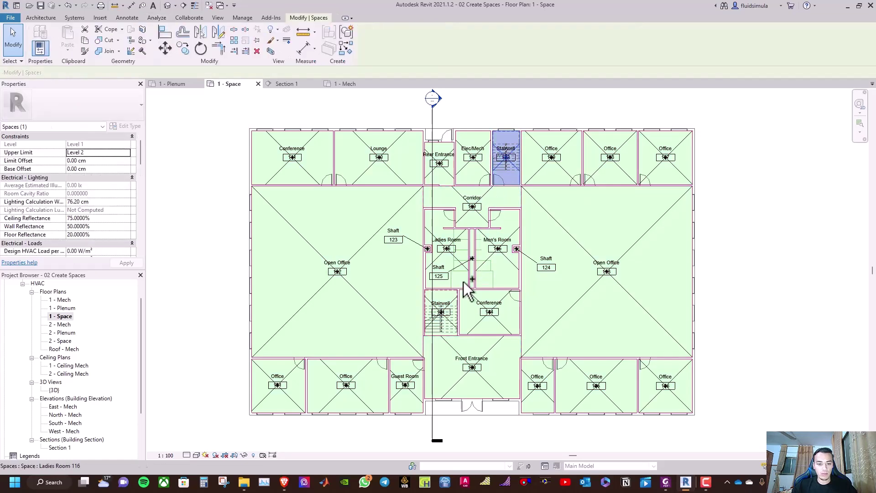
pyautogui.keyDown('ctrl'); pyautogui.click(441, 314); pyautogui.keyUp('ctrl')
pyautogui.scroll(-10, 100, 196)
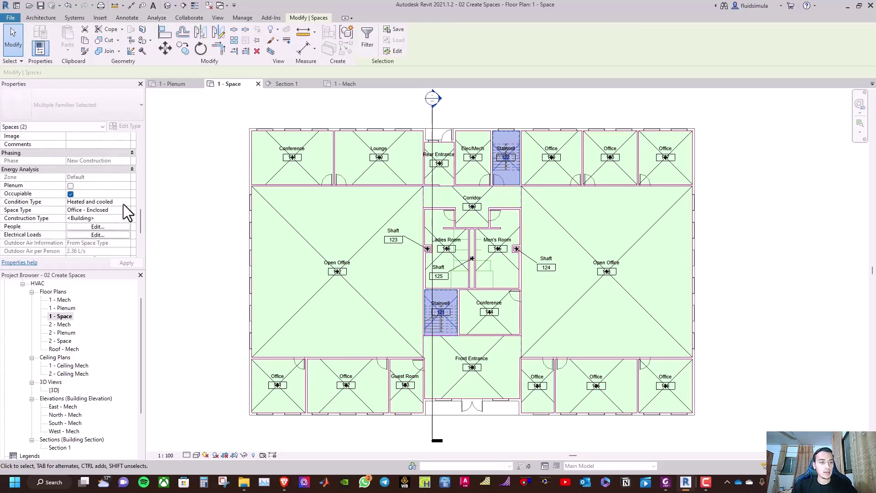
pyautogui.click(127, 210)
pyautogui.write('sta')
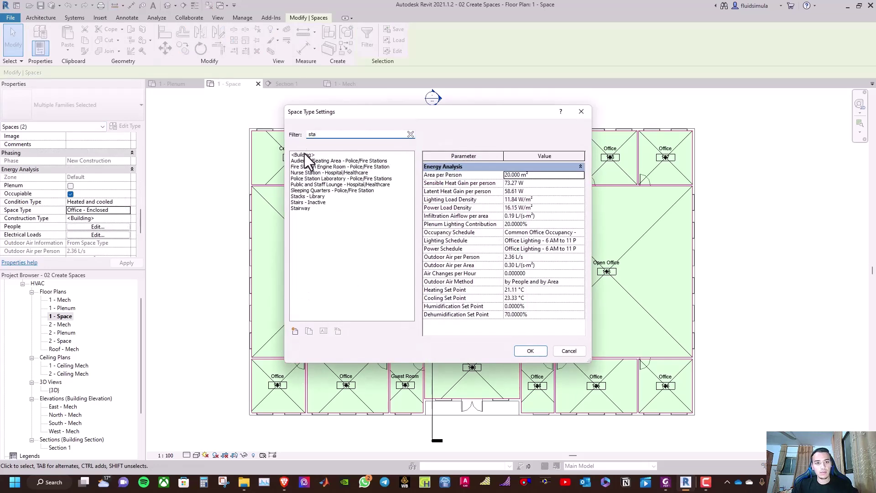
pyautogui.click(301, 208)
pyautogui.click(530, 350)
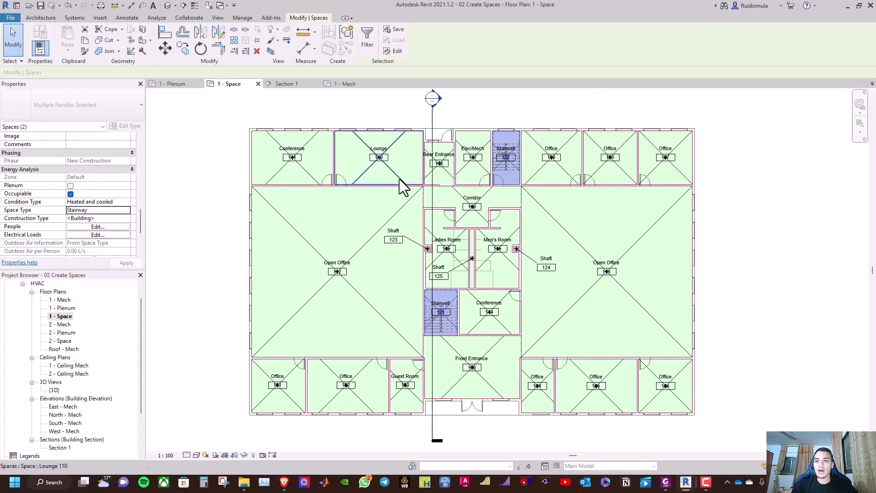
pyautogui.click(229, 170)
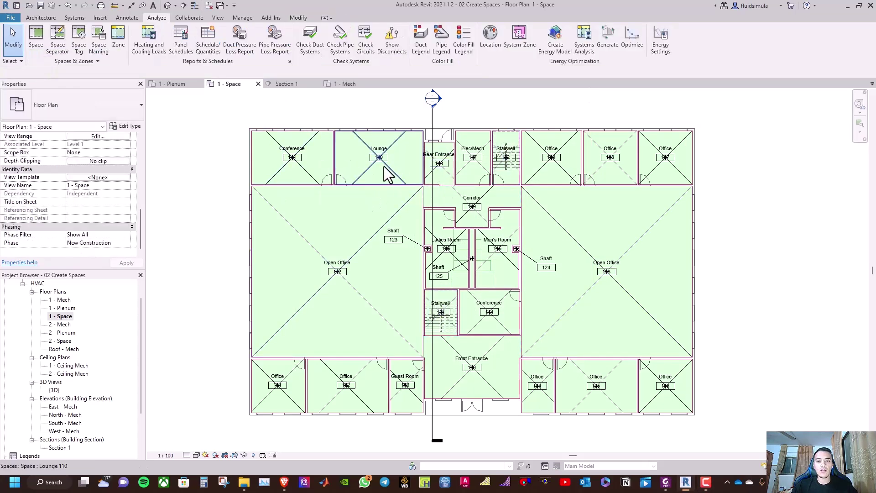
pyautogui.press('z')
pyautogui.press('f')
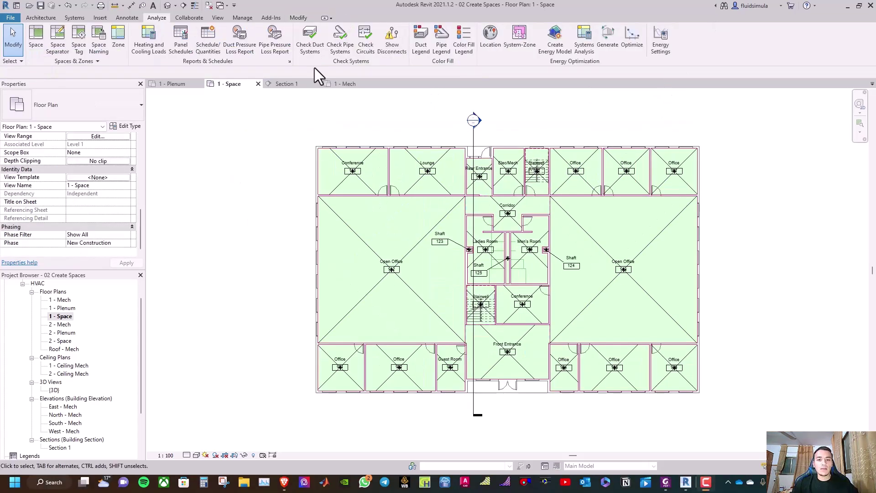